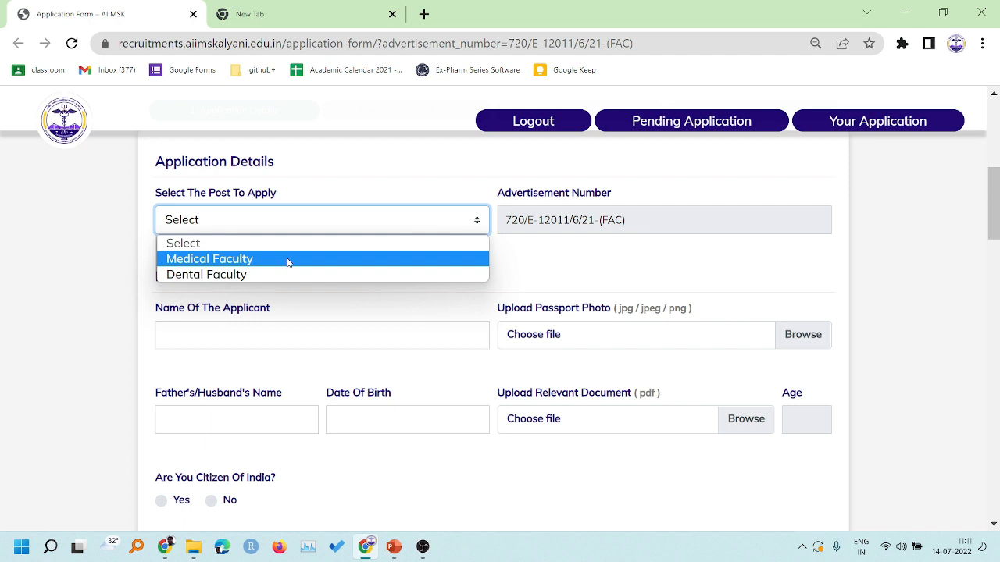
# - Choose Medical Faculty as post, Associate Professor as designation and Paediatrics as subject
pyautogui.click(288, 260)
pyautogui.scroll(-1, 308, 261)
pyautogui.scroll(1, 309, 262)
pyautogui.scroll(-1, 309, 261)
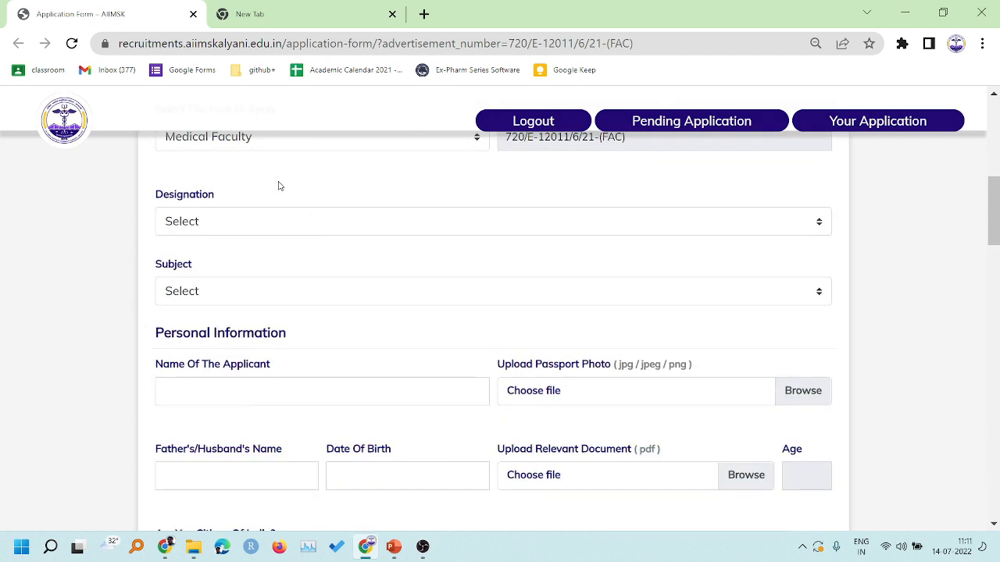
pyautogui.click(273, 226)
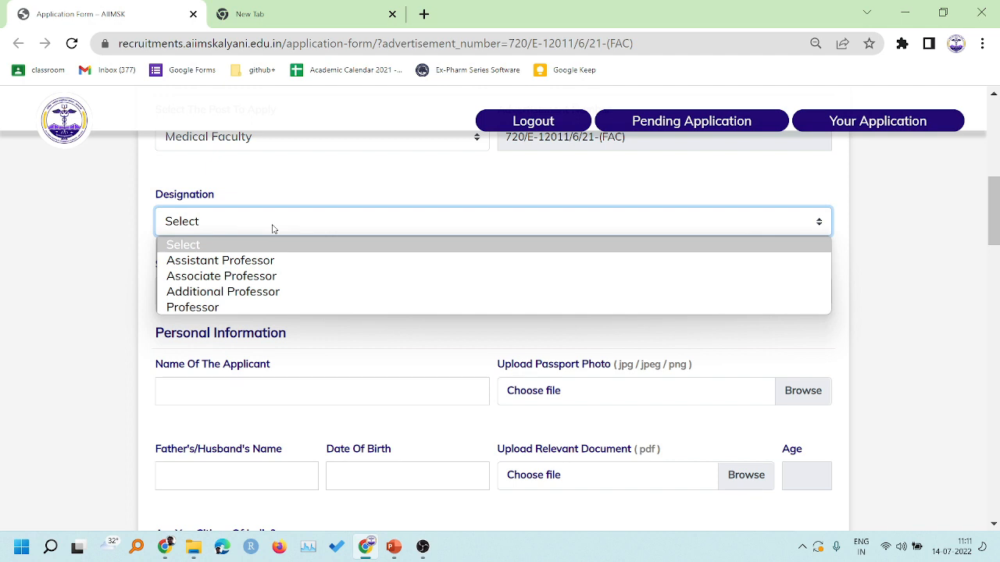
pyautogui.click(230, 277)
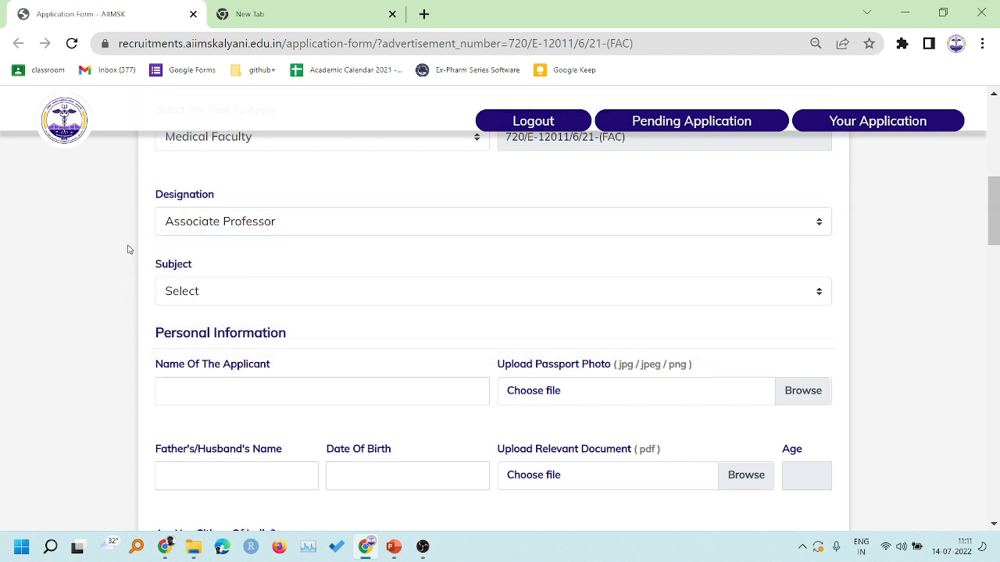
pyautogui.scroll(-1, 247, 221)
pyautogui.click(248, 219)
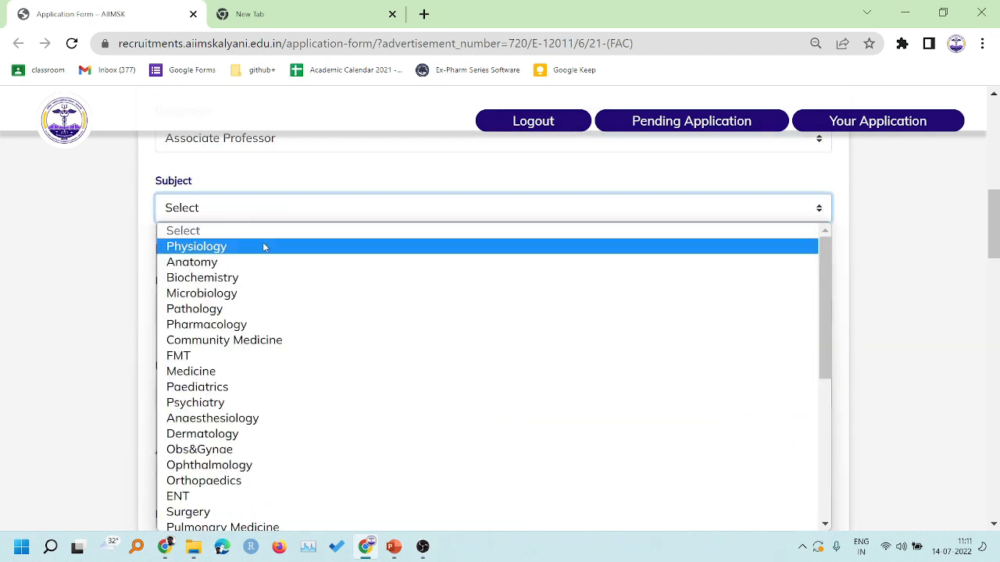
pyautogui.click(249, 388)
pyautogui.scroll(-1, 96, 268)
# - Enter the applicant's name and upload the AIIMS logo JPEG from '1 form fill up' as passport photo
pyautogui.click(205, 221)
pyautogui.write('sasadasdas')
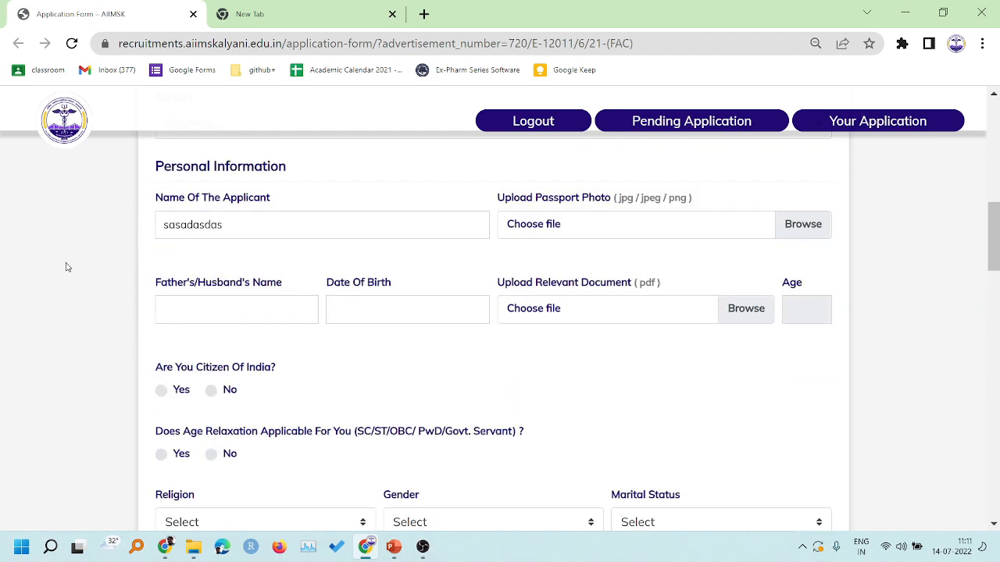
pyautogui.click(582, 226)
pyautogui.click(245, 120)
pyautogui.doubleClick(245, 120)
pyautogui.click(236, 123)
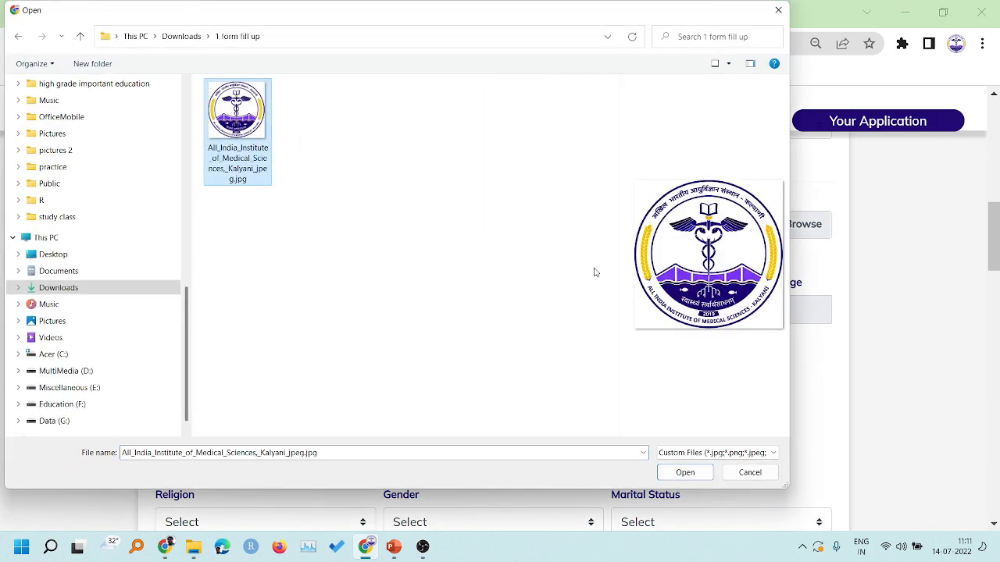
pyautogui.click(685, 473)
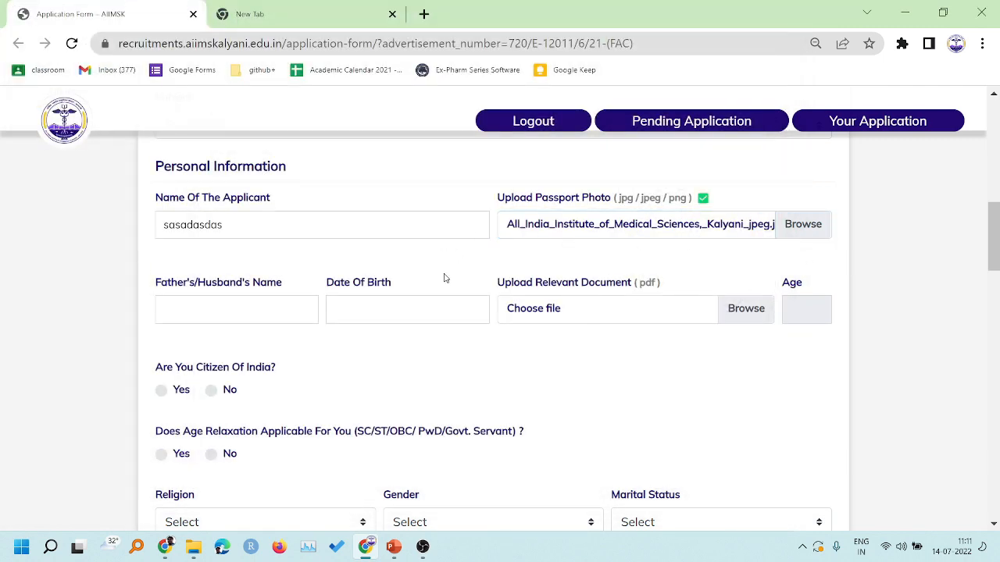
pyautogui.scroll(-1, 447, 274)
pyautogui.scroll(1, 460, 273)
pyautogui.write('asdasdasd')
pyautogui.click(371, 303)
pyautogui.scroll(2, 457, 252)
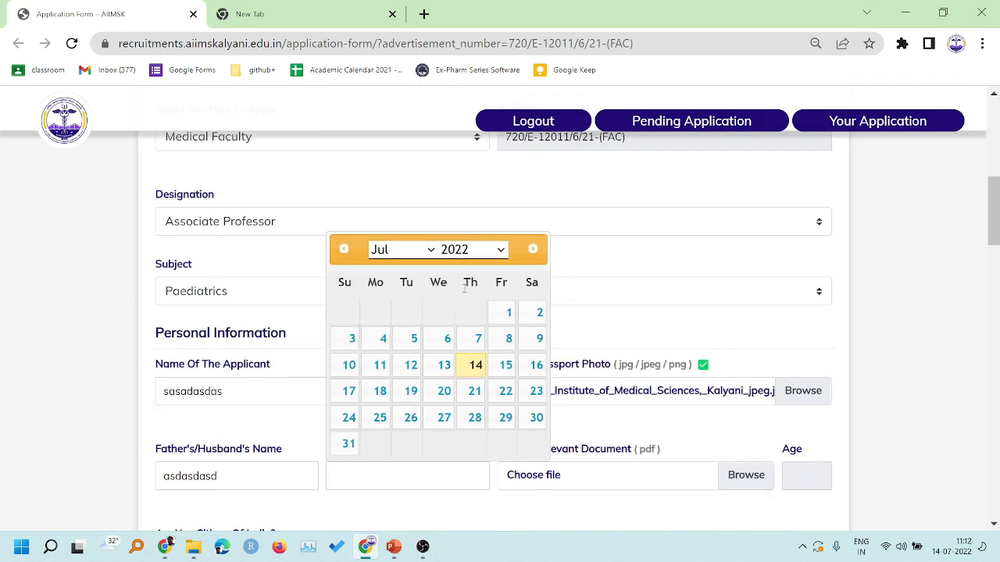
pyautogui.click(458, 251)
pyautogui.click(461, 364)
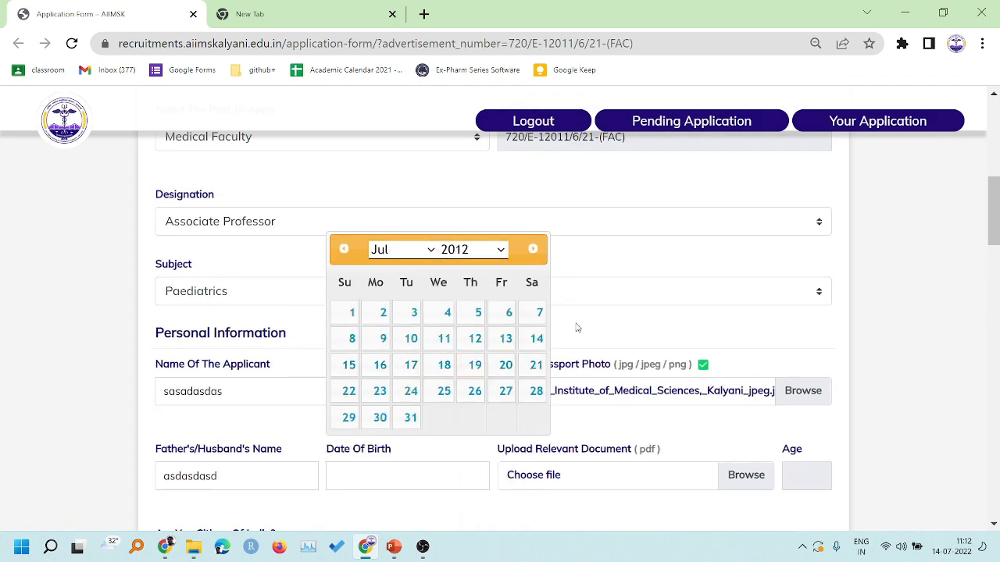
pyautogui.click(440, 364)
pyautogui.scroll(-1, 440, 365)
pyautogui.scroll(-3, 440, 364)
pyautogui.click(396, 227)
pyautogui.click(459, 259)
pyautogui.scroll(3, 471, 295)
pyautogui.click(468, 298)
pyautogui.click(415, 320)
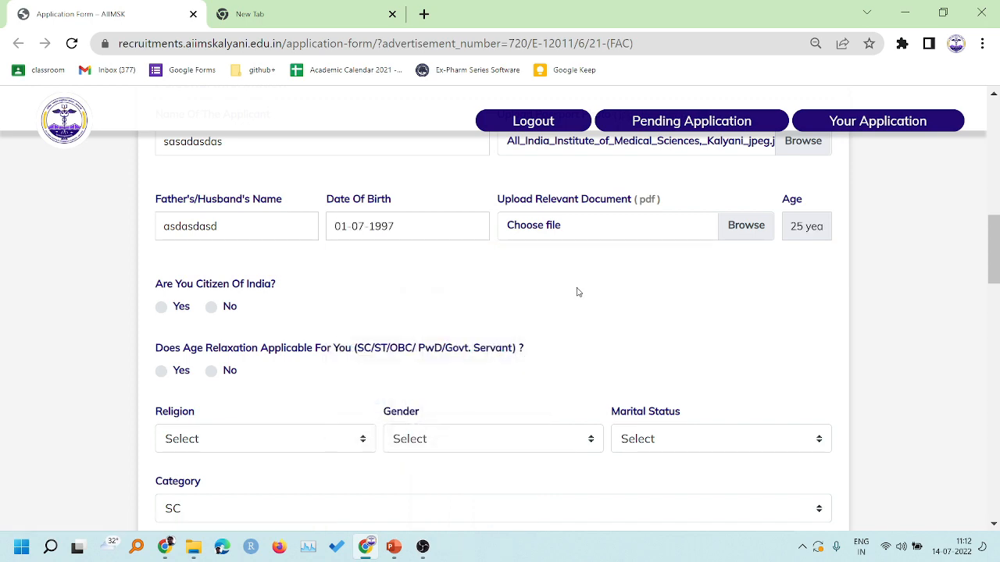
# - Attach sample pdf.pdf as the relevant document
pyautogui.click(563, 226)
pyautogui.click(258, 104)
pyautogui.click(685, 473)
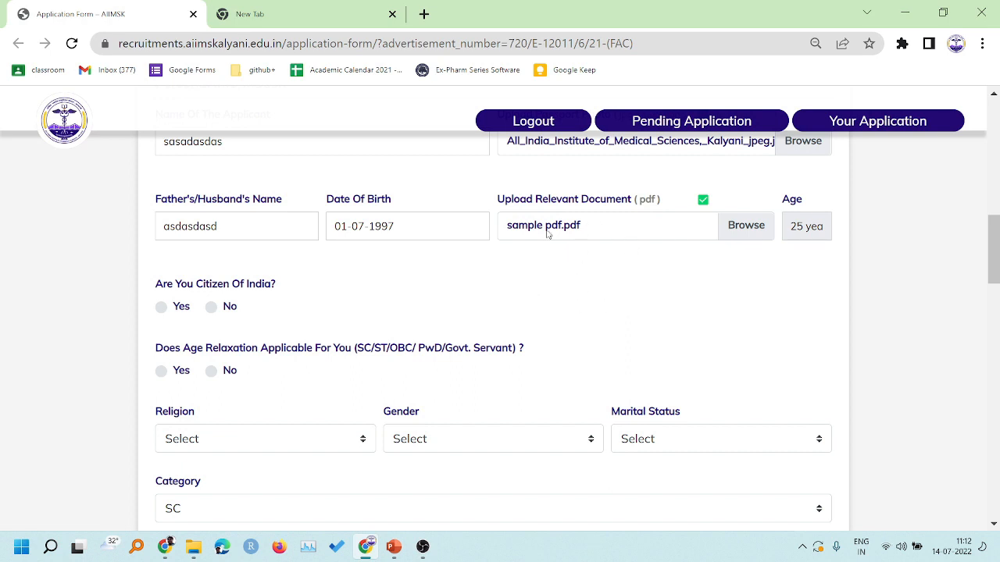
pyautogui.scroll(-1, 555, 257)
pyautogui.scroll(1, 805, 255)
pyautogui.scroll(-1, 439, 294)
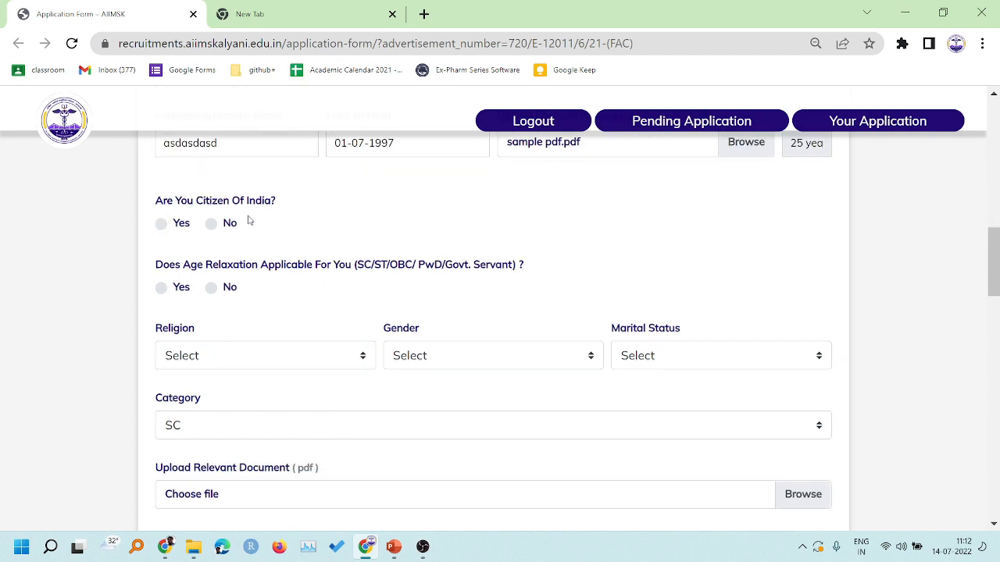
# - Answer Yes to Indian citizenship and Yes to age relaxation
pyautogui.click(161, 224)
pyautogui.scroll(-1, 270, 249)
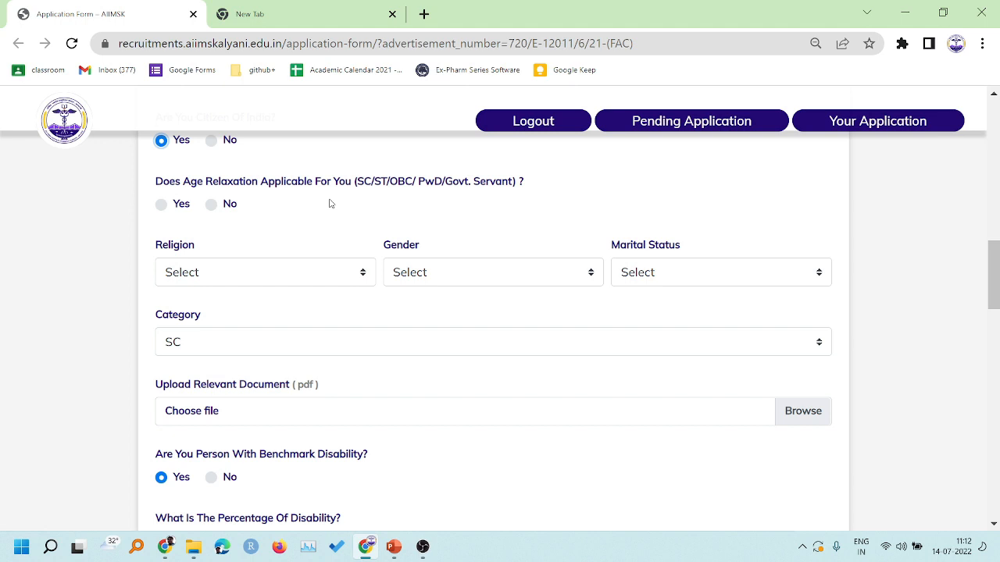
pyautogui.click(163, 206)
pyautogui.scroll(-1, 285, 219)
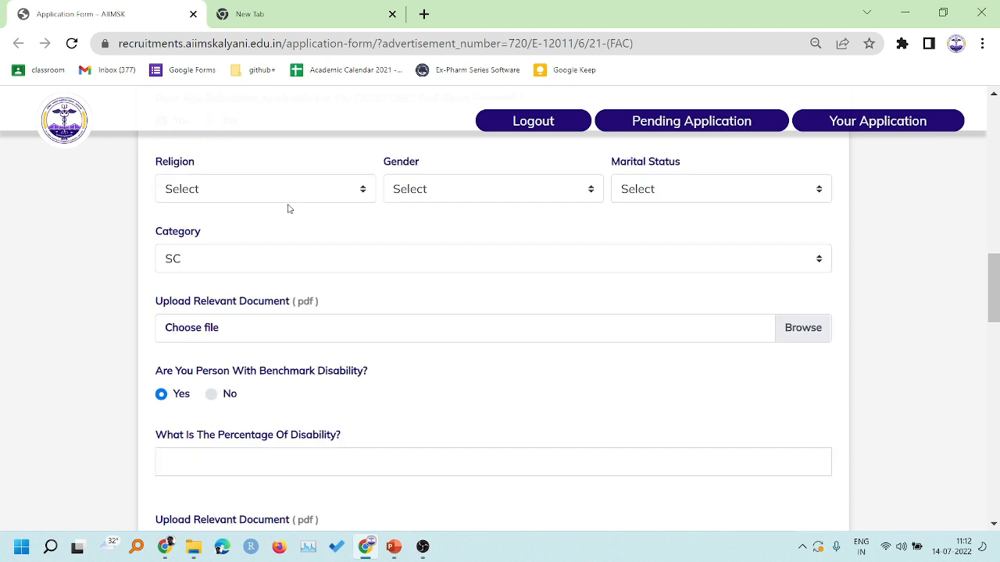
# - Set religion Hindu, gender Male, marital status Single and category OBC
pyautogui.click(252, 202)
pyautogui.click(241, 228)
pyautogui.click(439, 198)
pyautogui.click(538, 224)
pyautogui.click(656, 190)
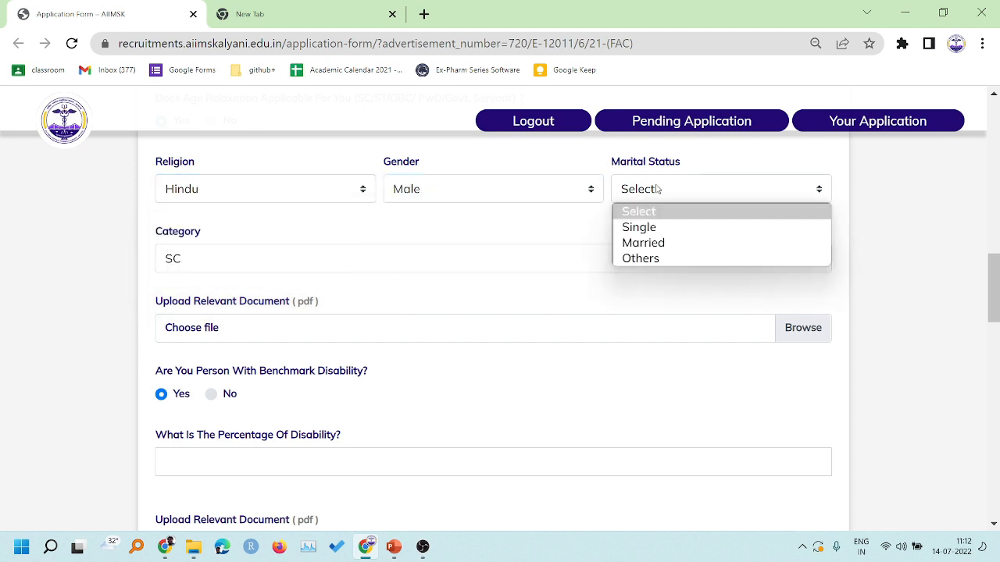
pyautogui.click(642, 226)
pyautogui.click(268, 271)
pyautogui.click(258, 296)
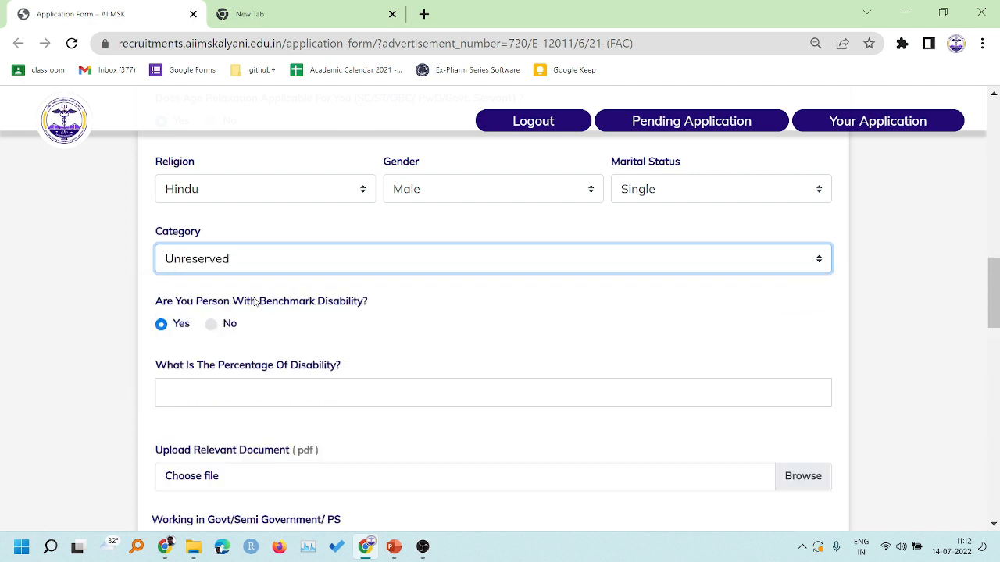
pyautogui.click(398, 268)
pyautogui.click(358, 328)
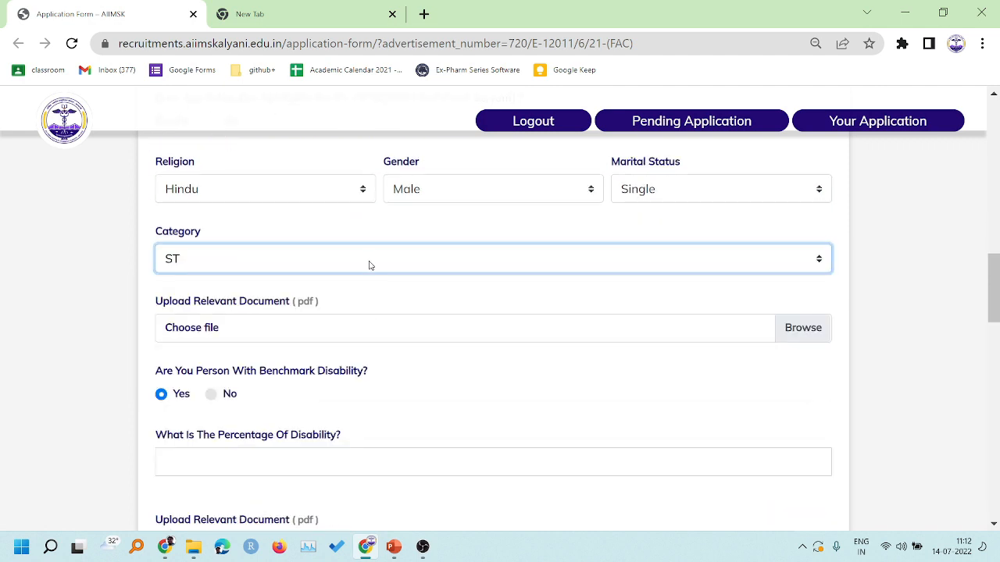
pyautogui.click(371, 270)
pyautogui.click(299, 343)
# - Attach sample pdf.pdf as the OBC category document
pyautogui.scroll(-1, 384, 282)
pyautogui.click(380, 249)
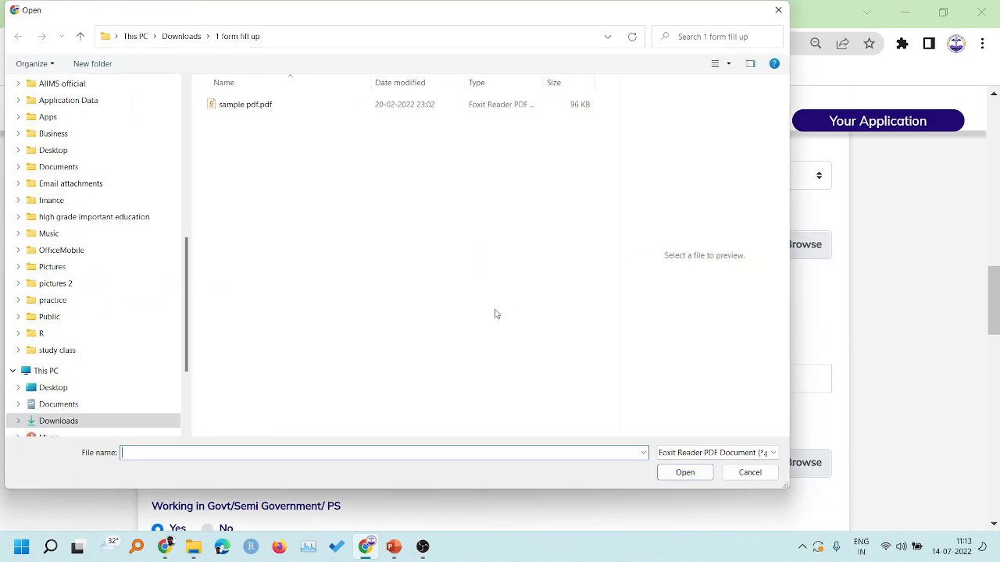
pyautogui.click(267, 117)
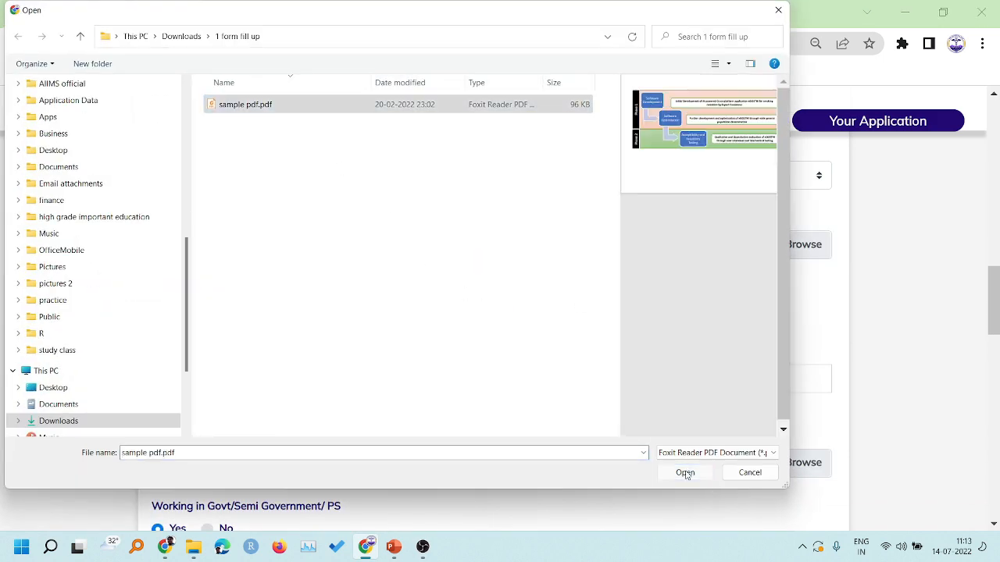
pyautogui.click(685, 473)
pyautogui.scroll(-2, 483, 290)
pyautogui.scroll(1, 257, 224)
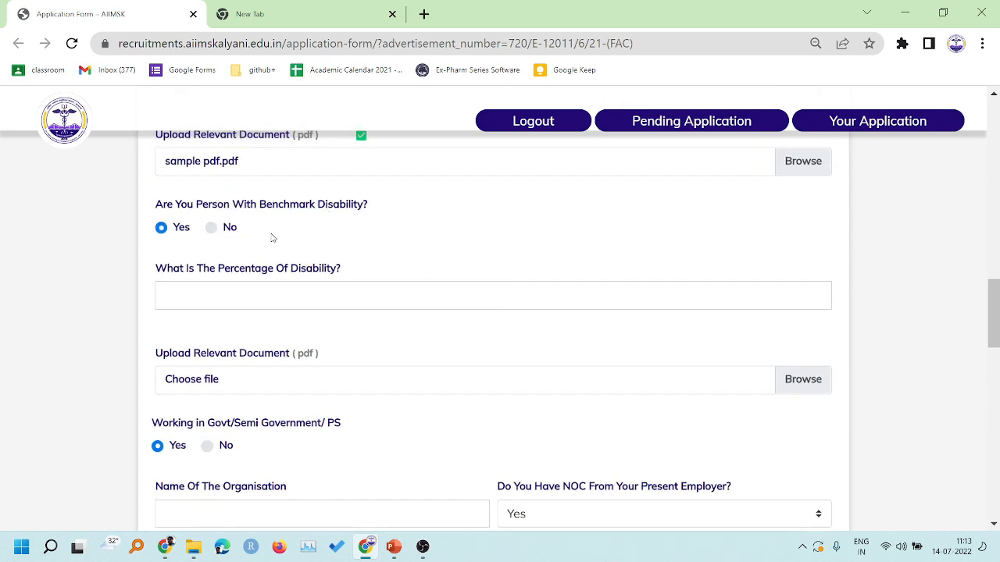
# - Answer No to benchmark disability
pyautogui.click(213, 230)
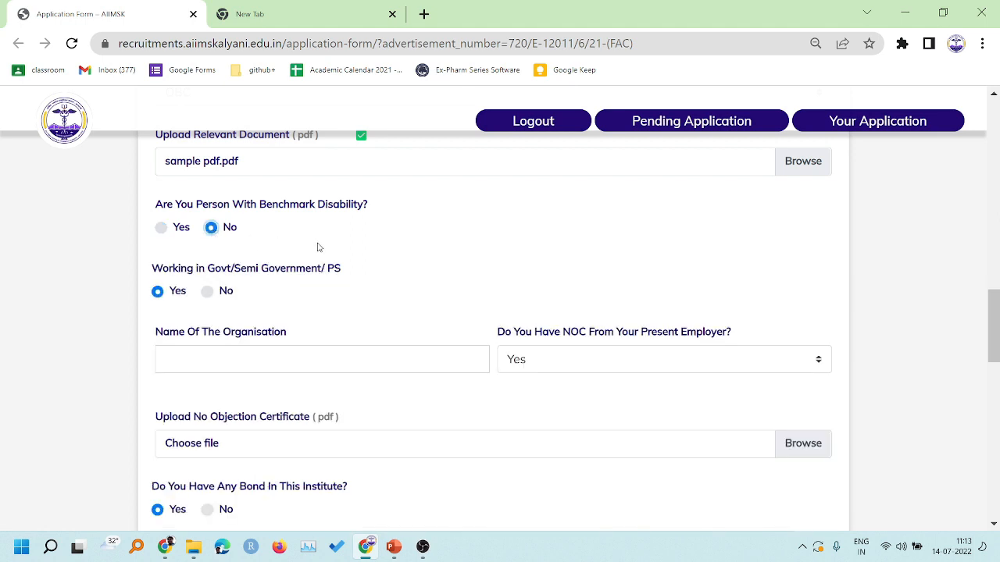
pyautogui.click(182, 227)
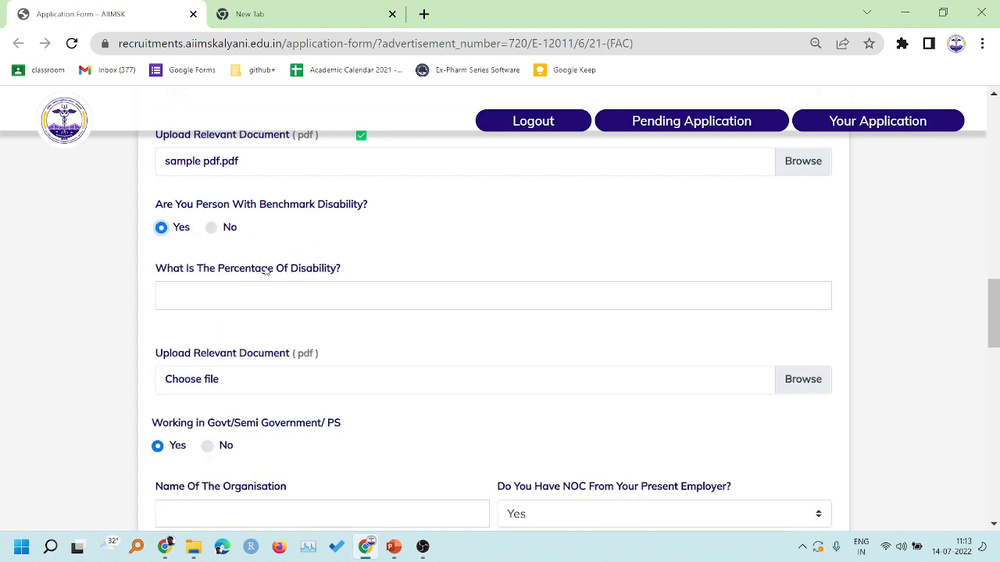
pyautogui.scroll(-1, 314, 264)
pyautogui.click(297, 211)
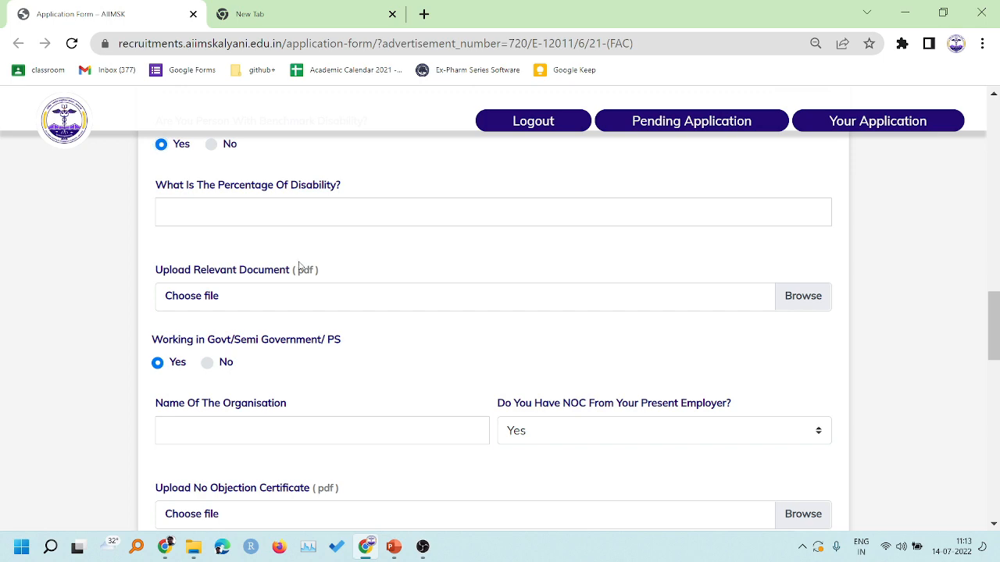
pyautogui.click(237, 300)
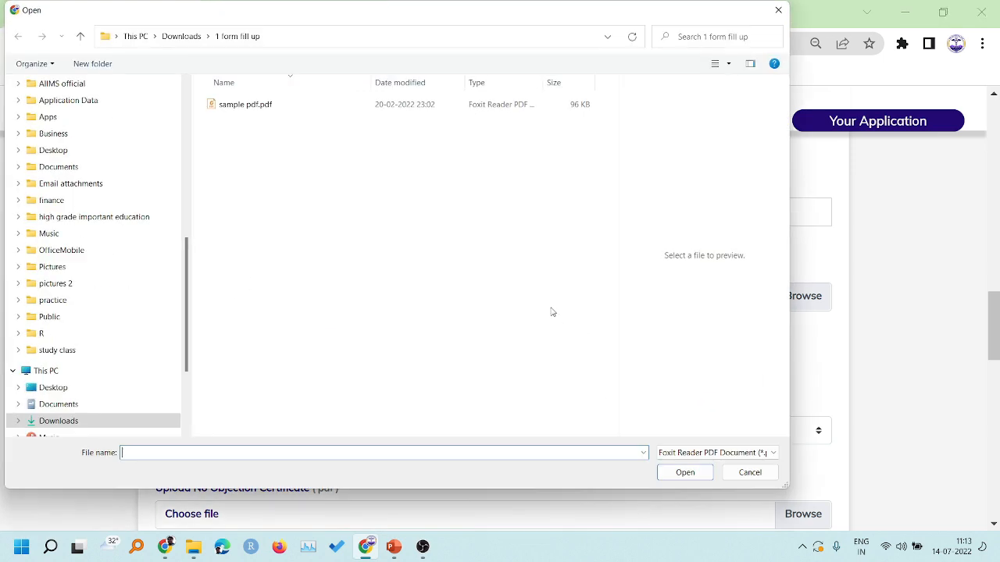
pyautogui.click(769, 473)
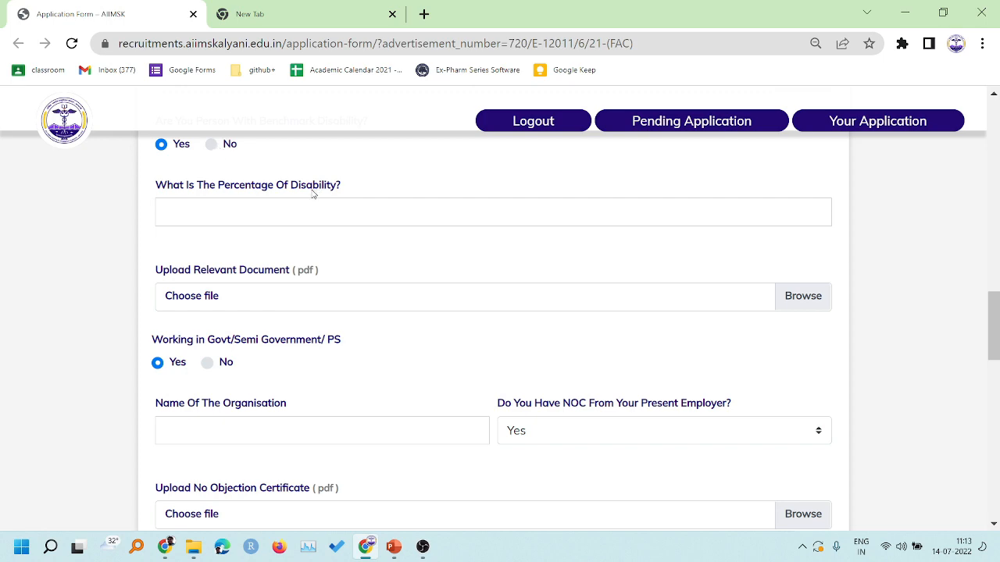
pyautogui.scroll(3, 313, 192)
pyautogui.scroll(-1, 205, 284)
pyautogui.click(211, 311)
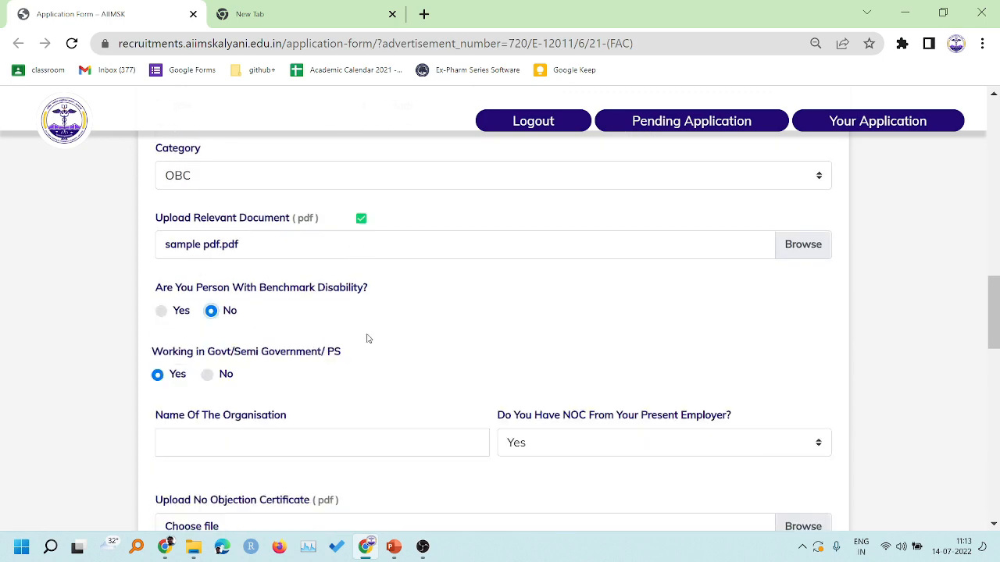
pyautogui.scroll(-1, 366, 337)
pyautogui.scroll(-1, 286, 278)
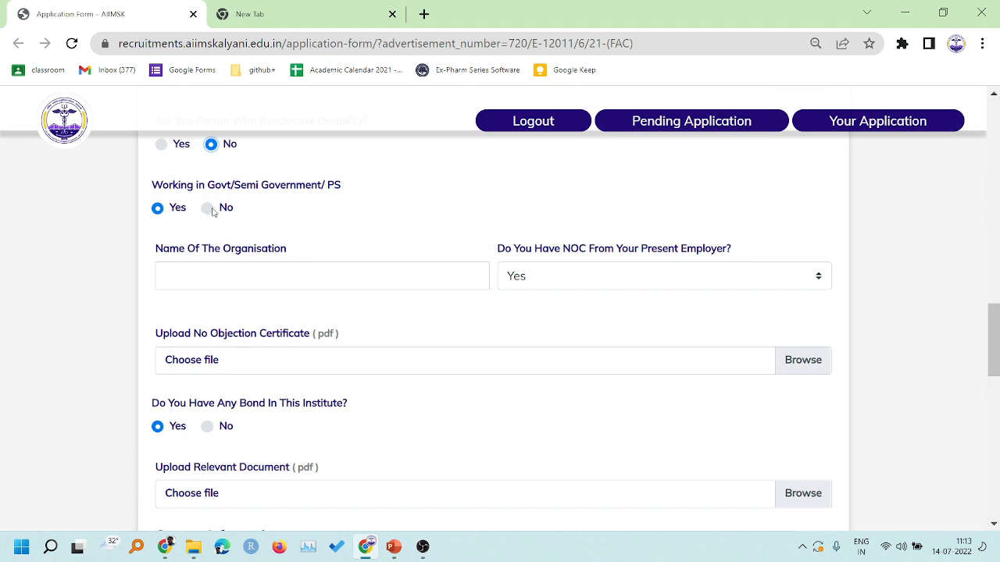
# - Enter the organisation name 'ddasdsada' and set the NOC answer to Not Applicable
pyautogui.click(370, 265)
pyautogui.write('ddasdsada')
pyautogui.click(593, 276)
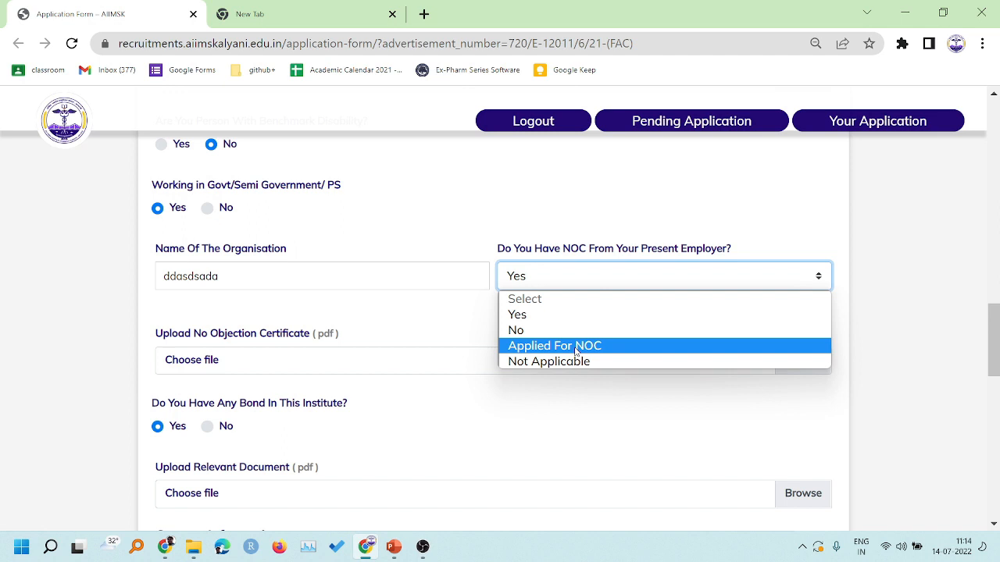
pyautogui.click(549, 316)
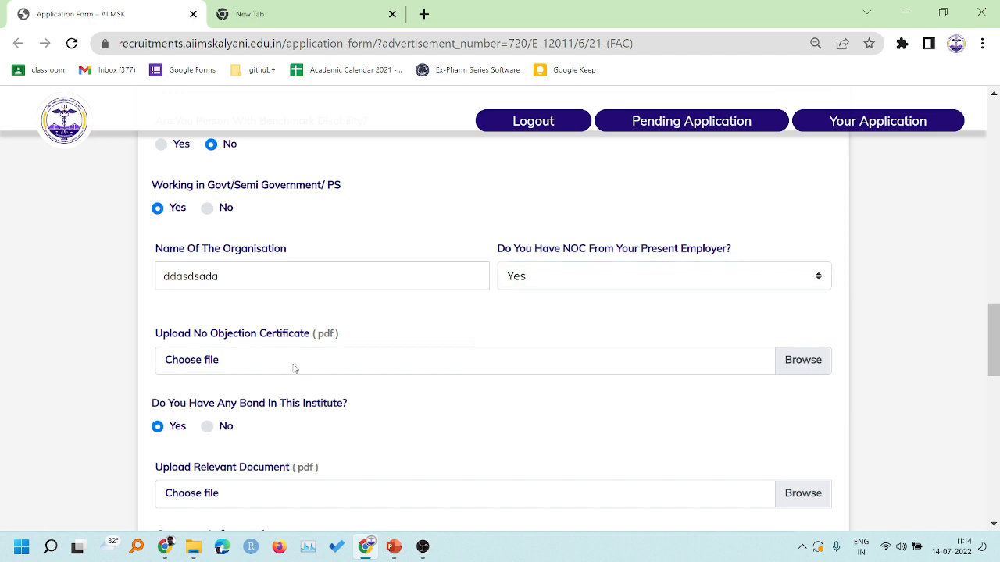
pyautogui.click(546, 283)
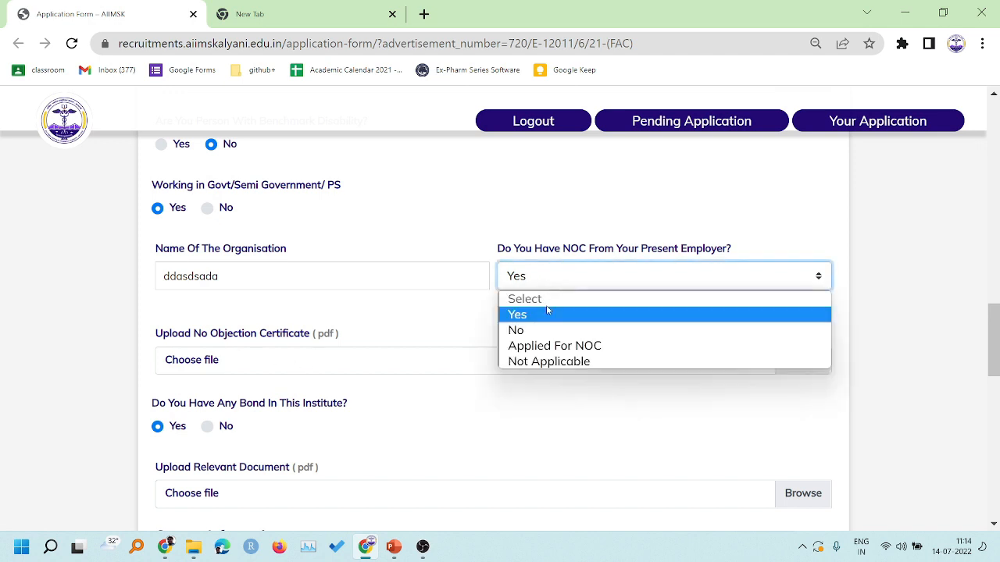
pyautogui.click(546, 363)
pyautogui.scroll(-1, 546, 330)
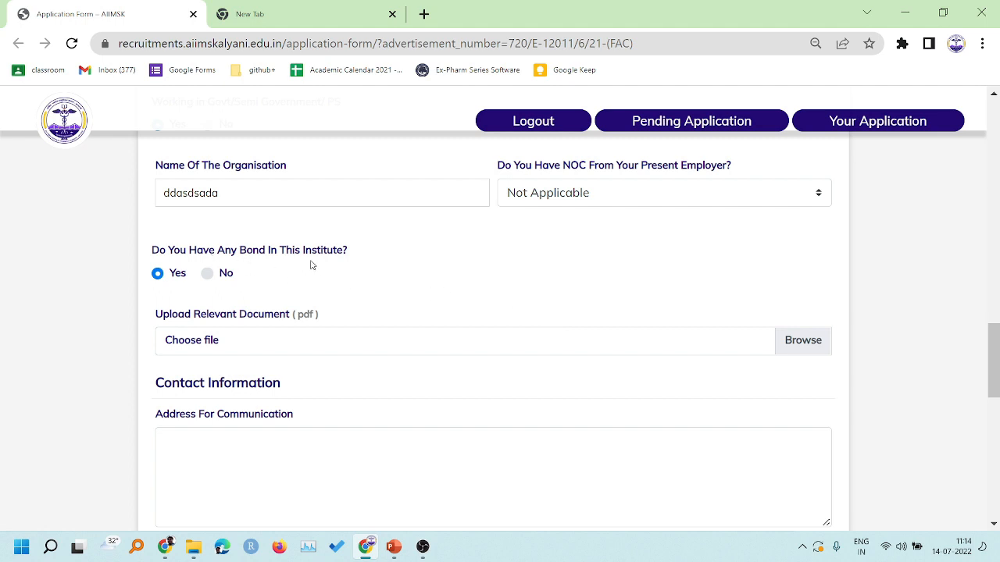
pyautogui.scroll(-1, 305, 263)
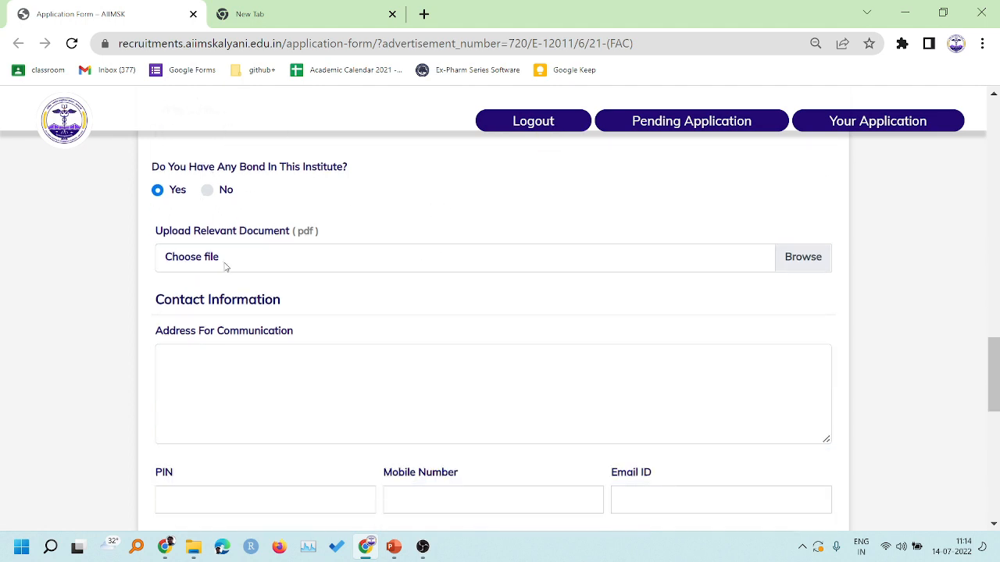
# - Answer No to the bond question and enter the communication address
pyautogui.click(209, 191)
pyautogui.scroll(-1, 312, 214)
pyautogui.click(290, 218)
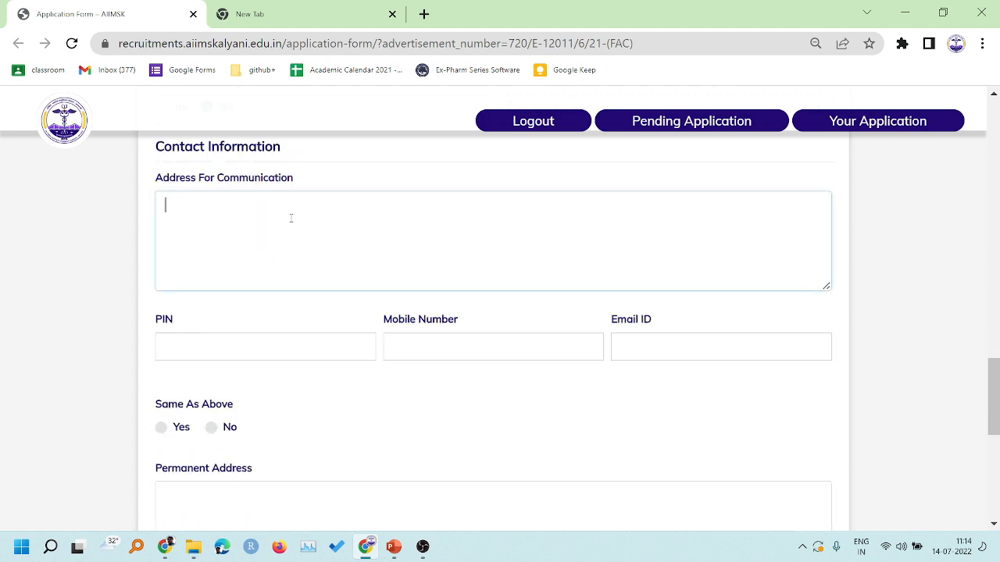
pyautogui.write('kjlshdaskljdas')
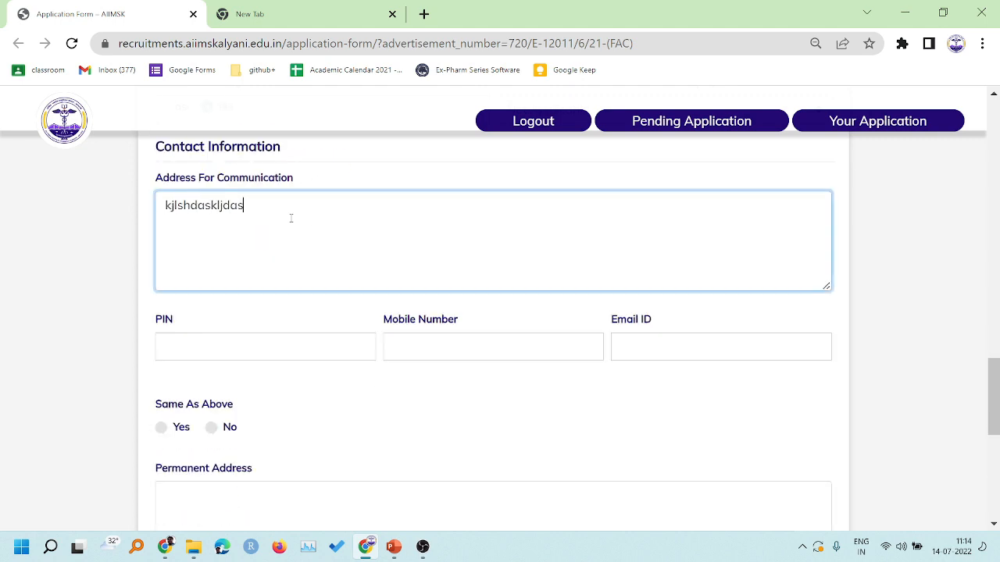
pyautogui.write('kljdaslkdasd sadasdasdad')
pyautogui.click(359, 176)
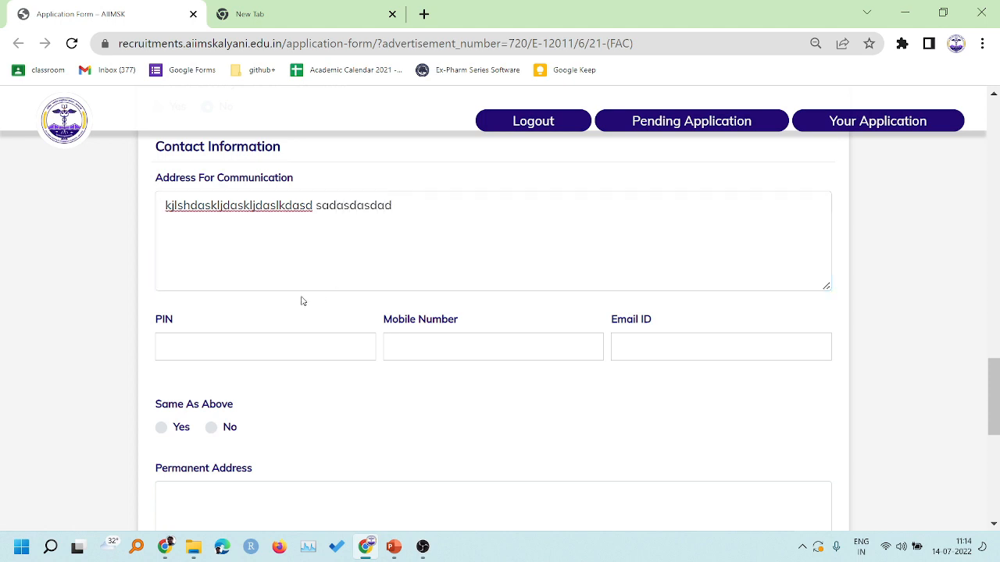
# - Fill in the PIN code, the mobile number and the e-mail address
pyautogui.click(224, 335)
pyautogui.write('746546')
pyautogui.click(427, 334)
pyautogui.click(638, 347)
pyautogui.write('adasdad@asdasds.com')
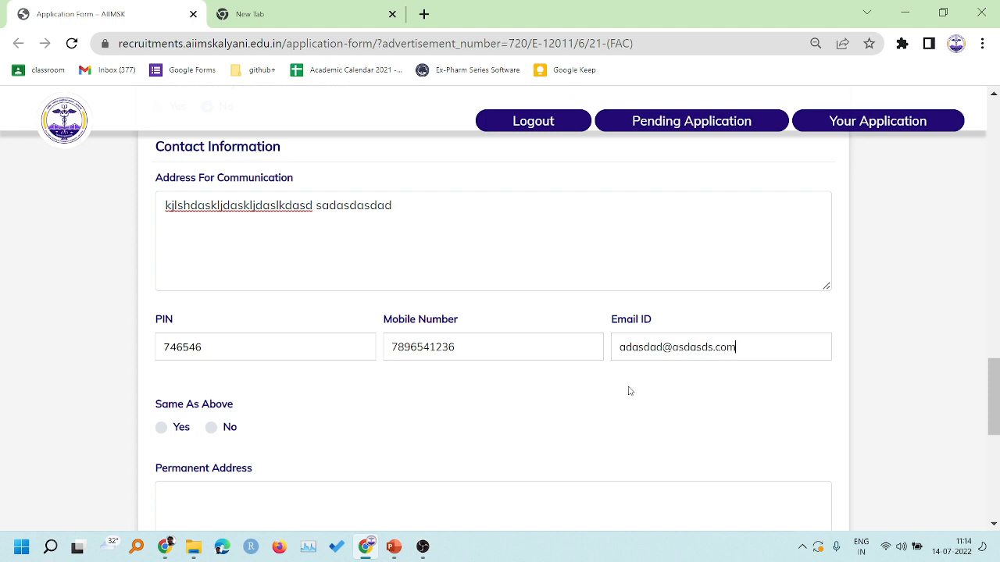
pyautogui.scroll(-2, 627, 389)
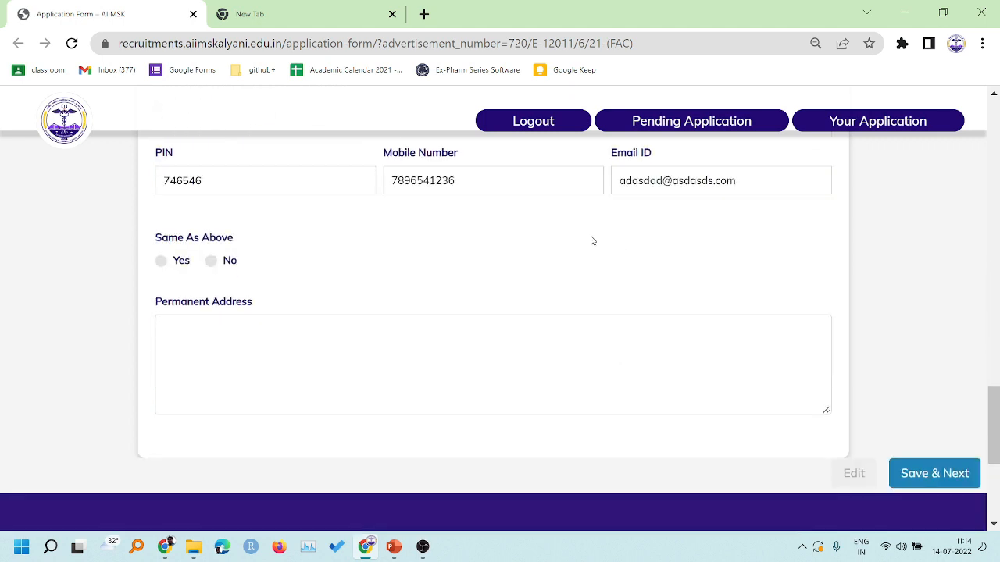
pyautogui.scroll(1, 583, 239)
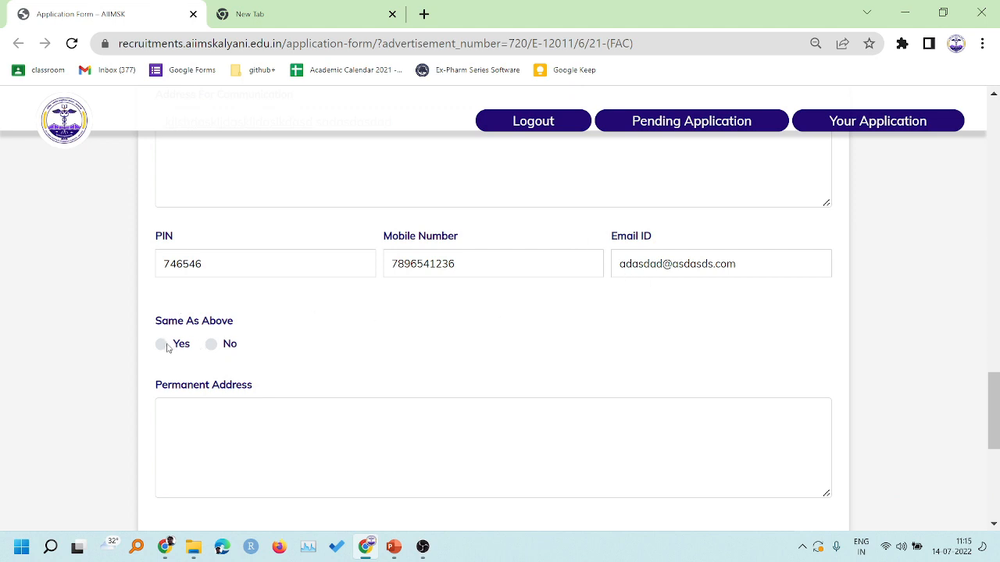
pyautogui.scroll(1, 263, 348)
pyautogui.scroll(-2, 185, 271)
# - Make the permanent address the same as the communication address
pyautogui.click(160, 261)
pyautogui.scroll(3, 368, 268)
pyautogui.scroll(-3, 391, 268)
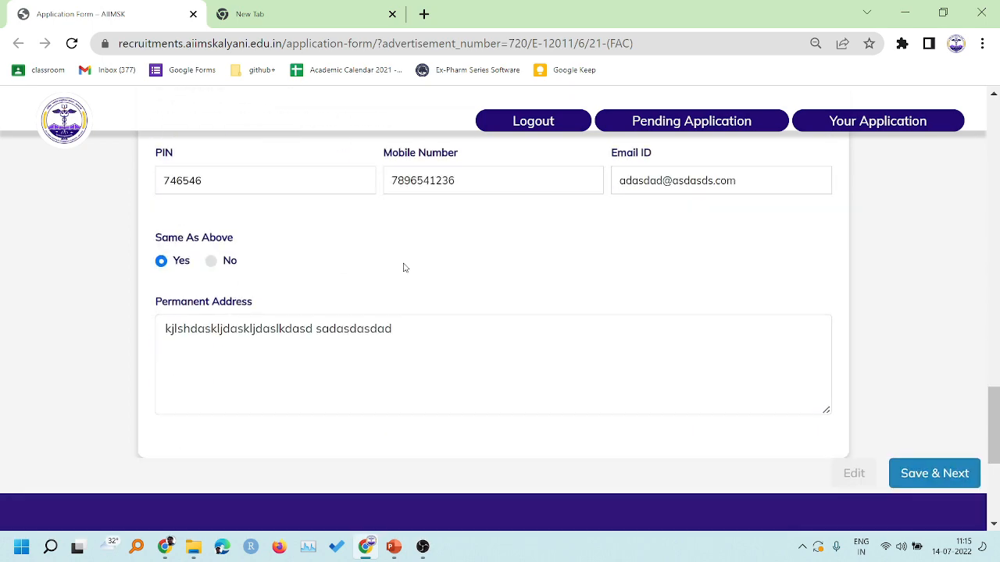
pyautogui.scroll(12, 429, 278)
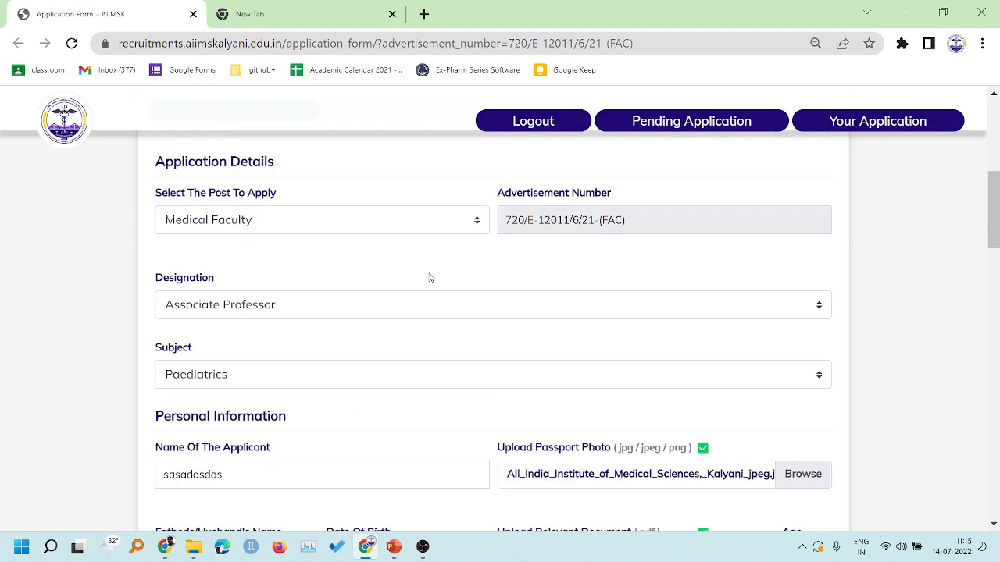
pyautogui.scroll(-5, 429, 278)
pyautogui.scroll(-5, 429, 278)
# - Save the contact step, then choose MBBS, MS and Not Available as qualifications
pyautogui.click(906, 224)
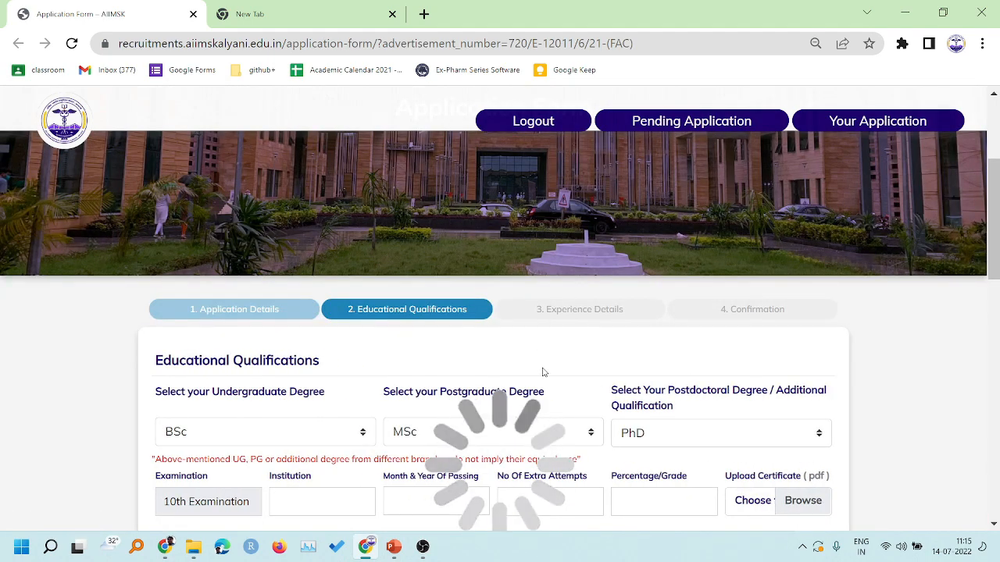
pyautogui.scroll(-3, 558, 359)
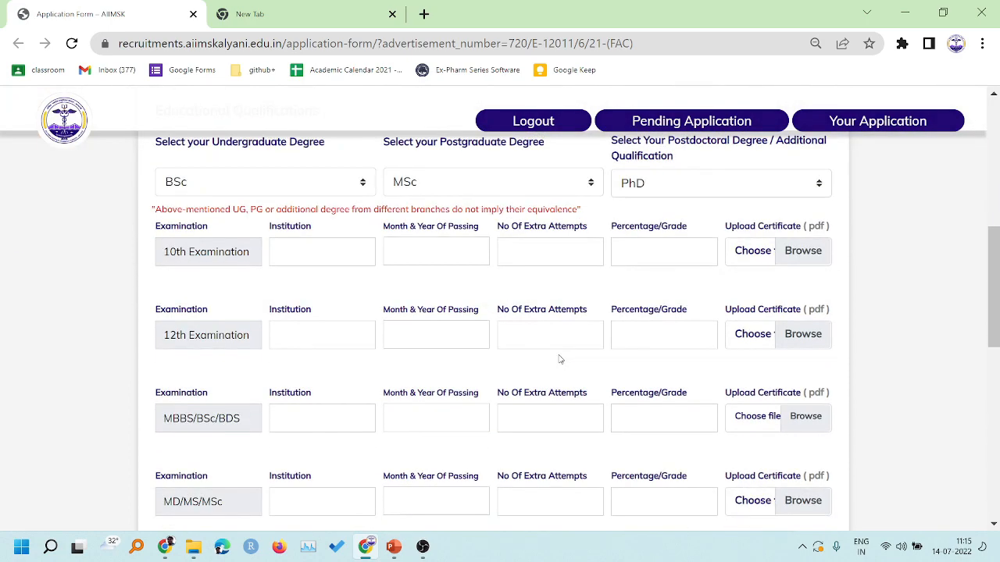
pyautogui.scroll(1, 554, 234)
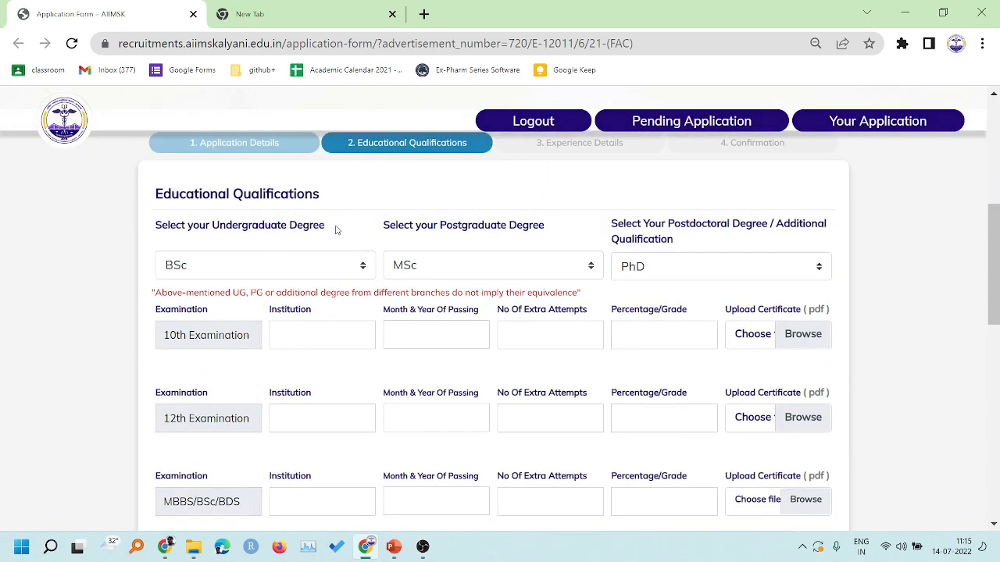
pyautogui.click(303, 275)
pyautogui.click(225, 297)
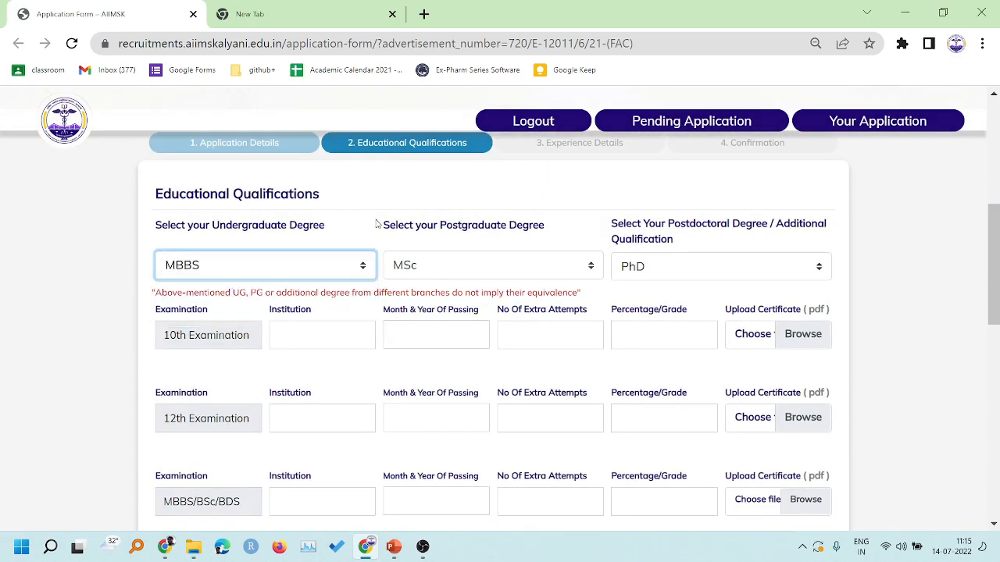
pyautogui.click(478, 264)
pyautogui.click(415, 320)
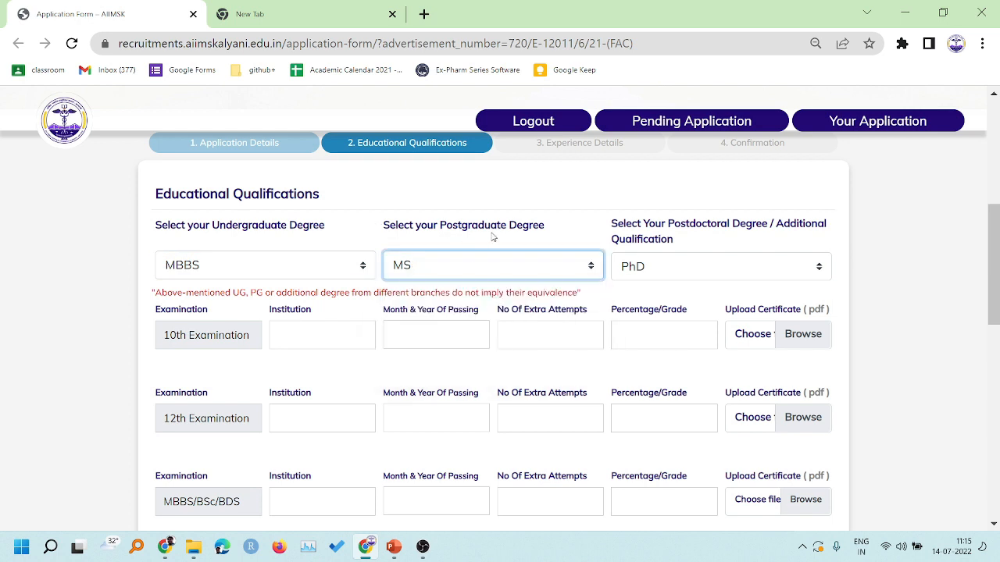
pyautogui.scroll(-1, 538, 242)
pyautogui.click(698, 182)
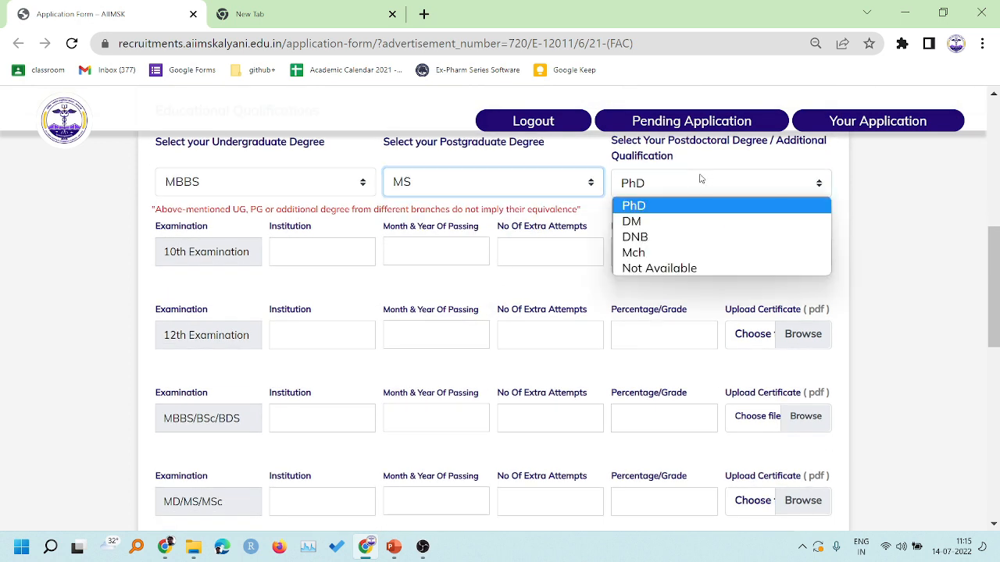
pyautogui.click(669, 268)
pyautogui.click(888, 171)
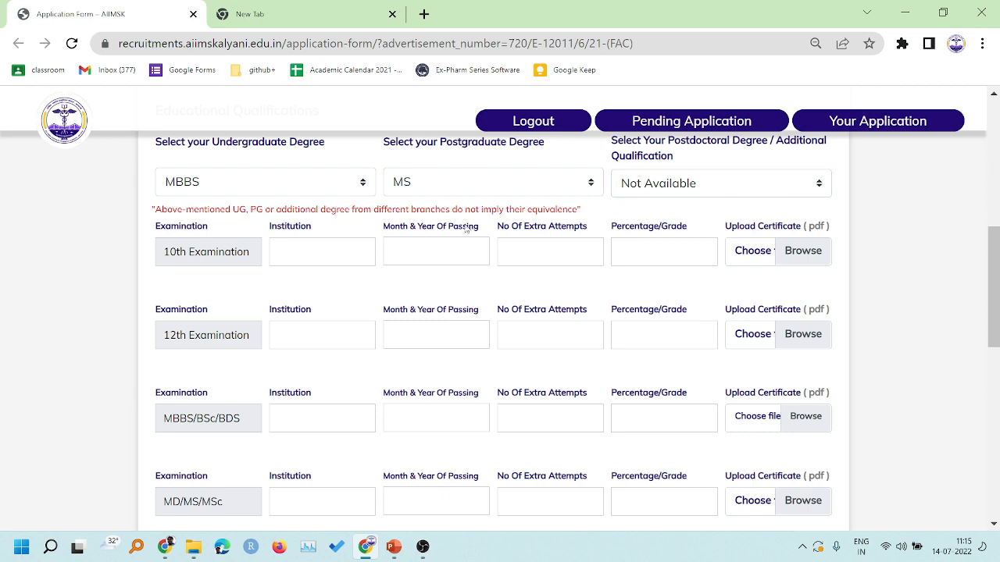
# - Fill the 10th row with board name, passing date July 2013 and 89 percent
pyautogui.scroll(1, 288, 314)
pyautogui.scroll(-1, 302, 251)
pyautogui.write('dsadasdsa')
pyautogui.click(406, 255)
pyautogui.click(531, 284)
pyautogui.click(525, 122)
pyautogui.click(540, 248)
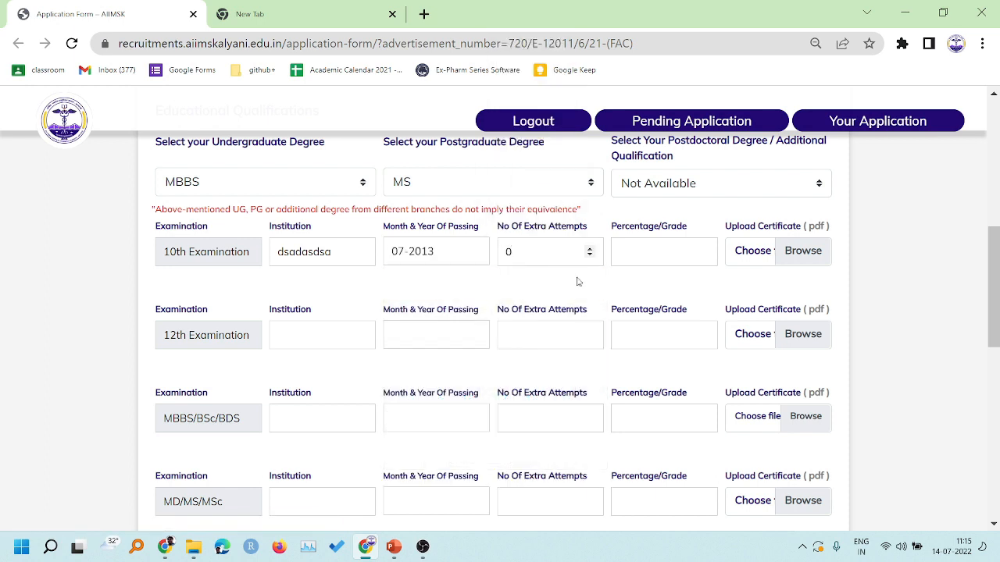
pyautogui.click(647, 251)
pyautogui.write('89')
# - Fill the 12th row (0 extra attempts, 07-2022) and MBBS row (passing 07-2022)
pyautogui.click(543, 336)
pyautogui.write('0')
pyautogui.click(449, 335)
pyautogui.click(467, 222)
pyautogui.write('sdadasdas')
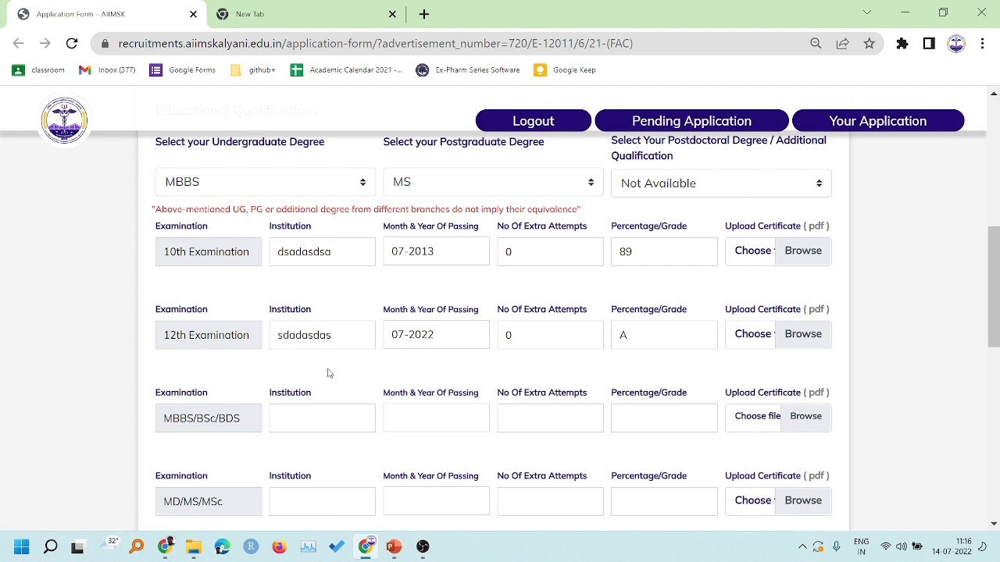
pyautogui.scroll(-1, 326, 373)
pyautogui.click(315, 328)
pyautogui.write('asdasdsada')
pyautogui.click(438, 335)
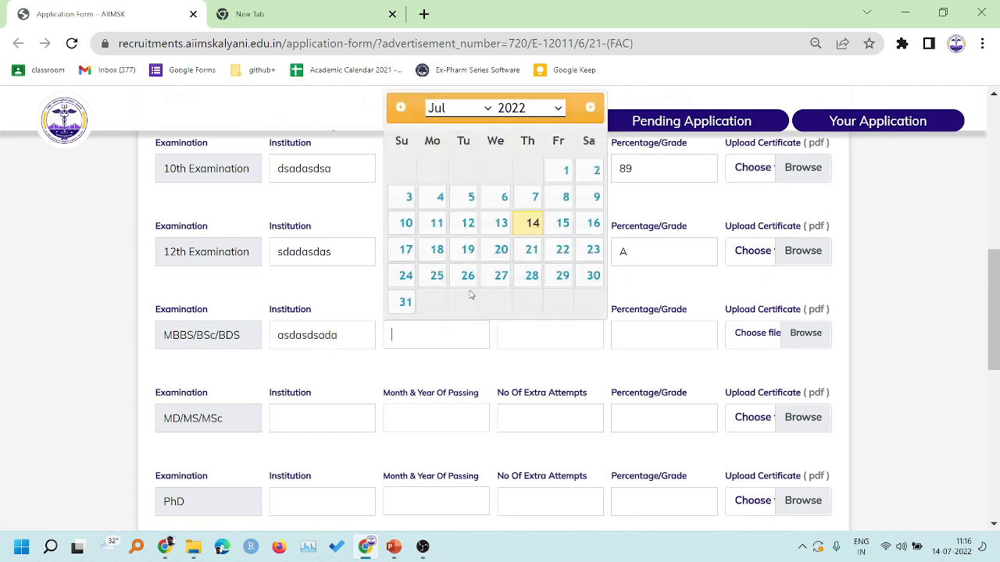
pyautogui.click(502, 221)
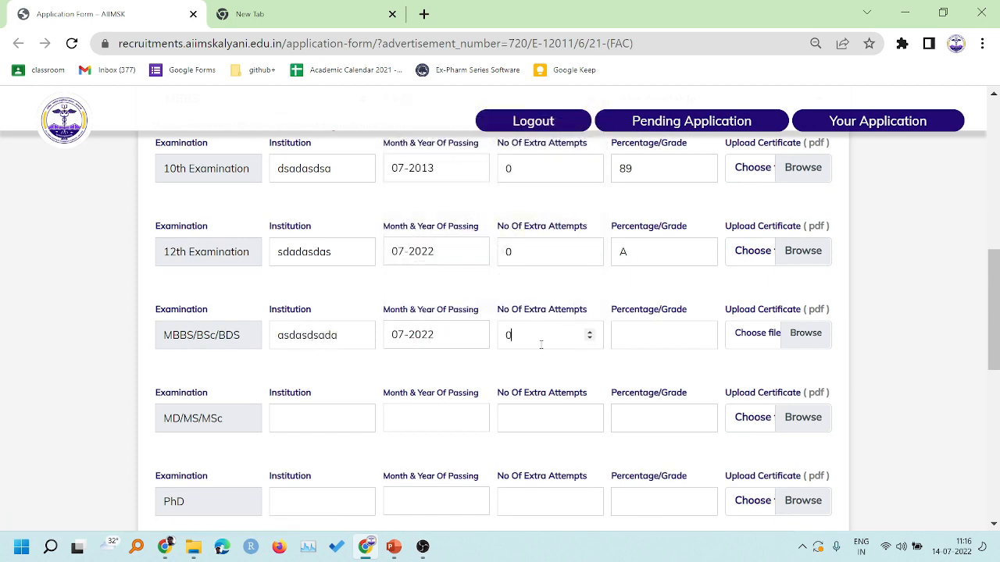
pyautogui.click(649, 335)
pyautogui.scroll(1, 670, 364)
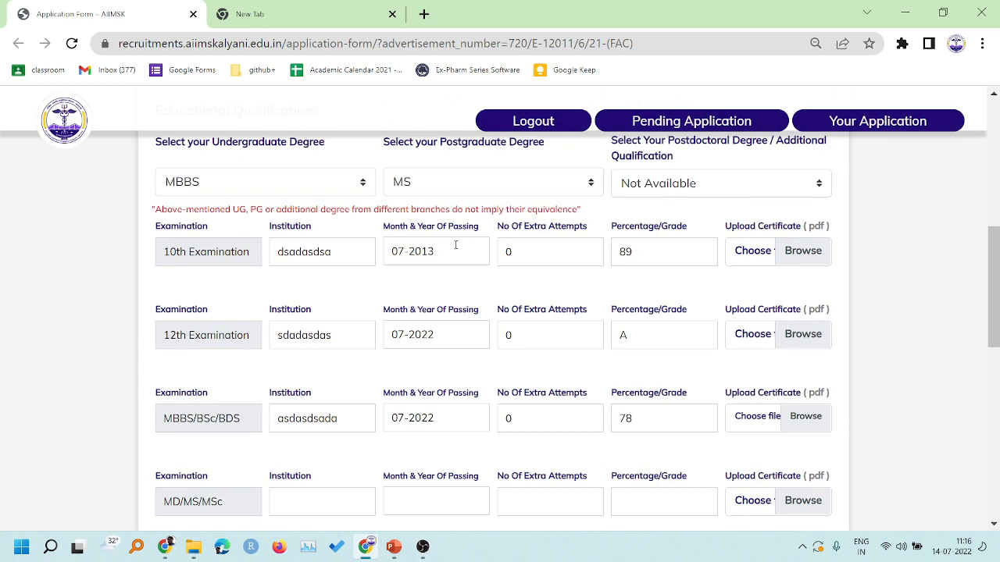
pyautogui.click(754, 251)
# - Attach sample pdf.pdf as the certificate for the 10th, 12th and MBBS/BSc/BDS rows
pyautogui.click(248, 109)
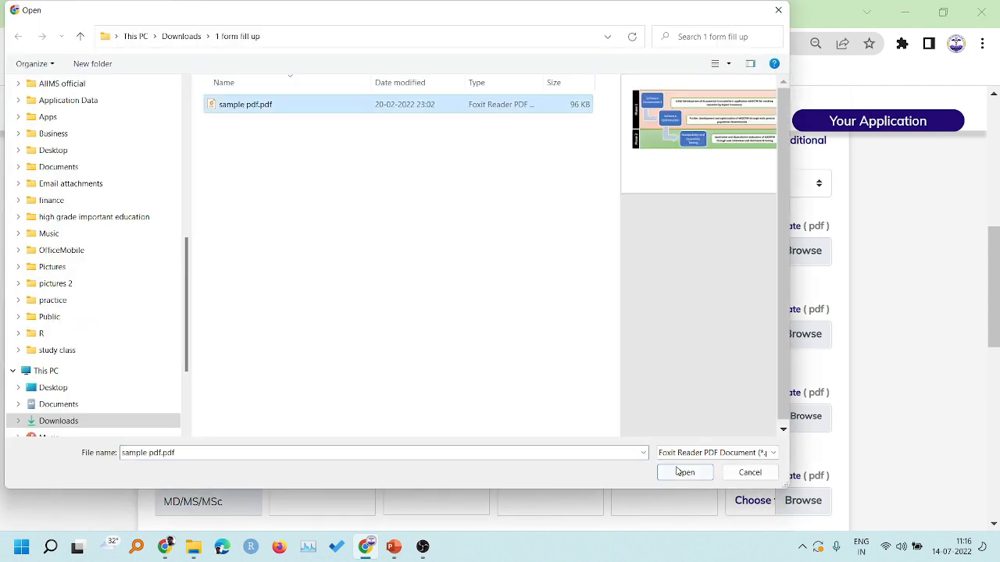
pyautogui.click(685, 472)
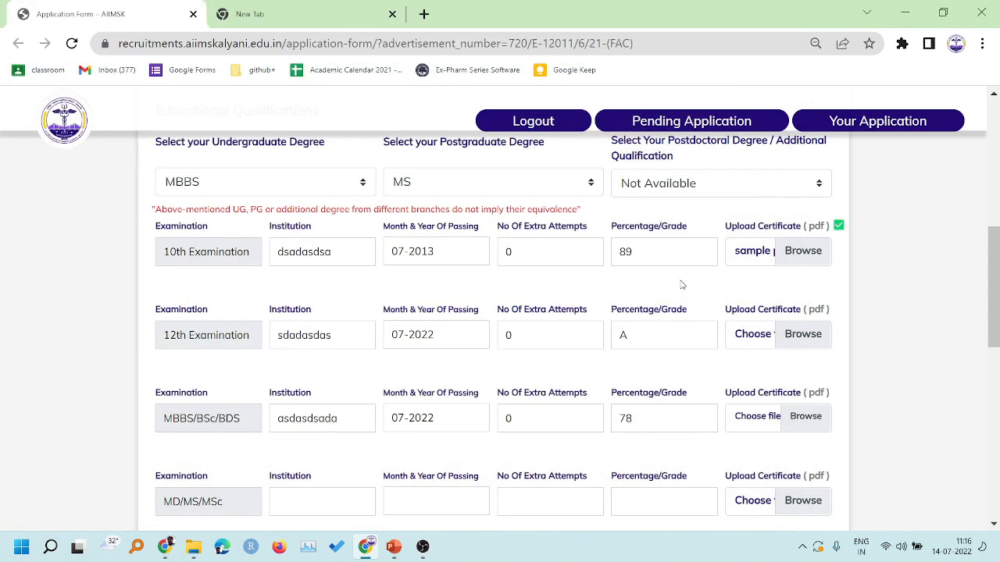
pyautogui.scroll(-1, 681, 285)
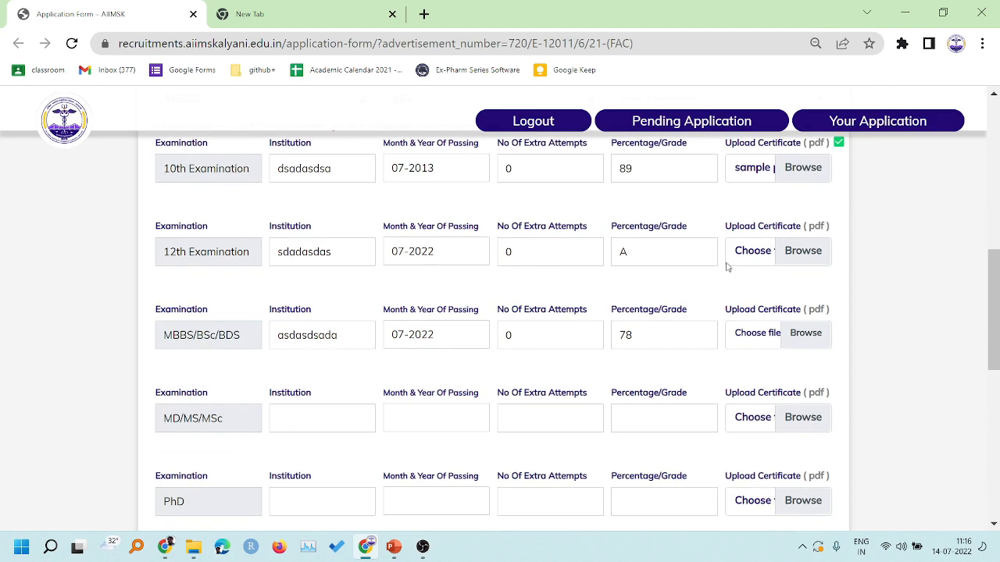
pyautogui.click(748, 251)
pyautogui.click(248, 106)
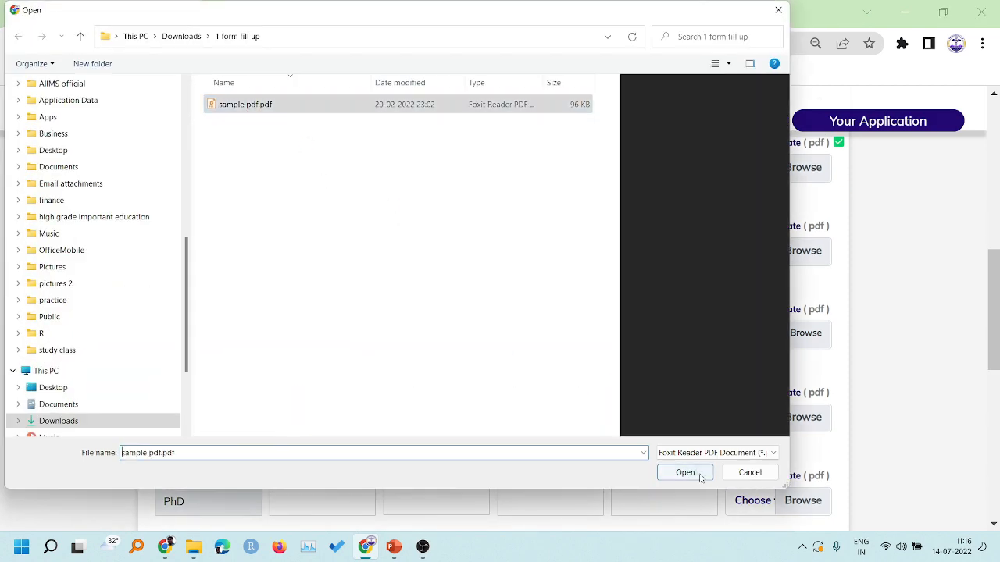
pyautogui.click(690, 473)
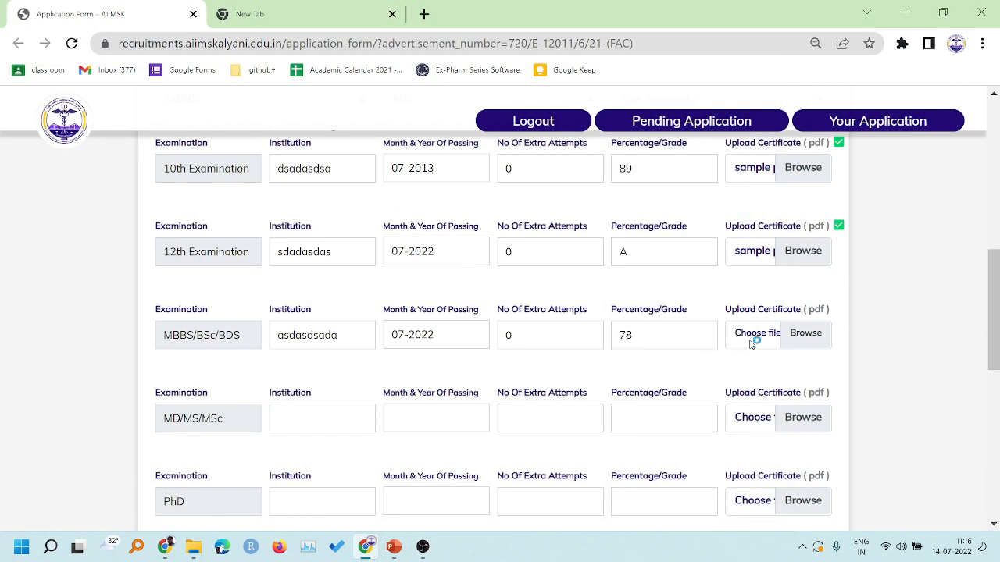
pyautogui.click(750, 342)
pyautogui.click(245, 107)
pyautogui.click(685, 473)
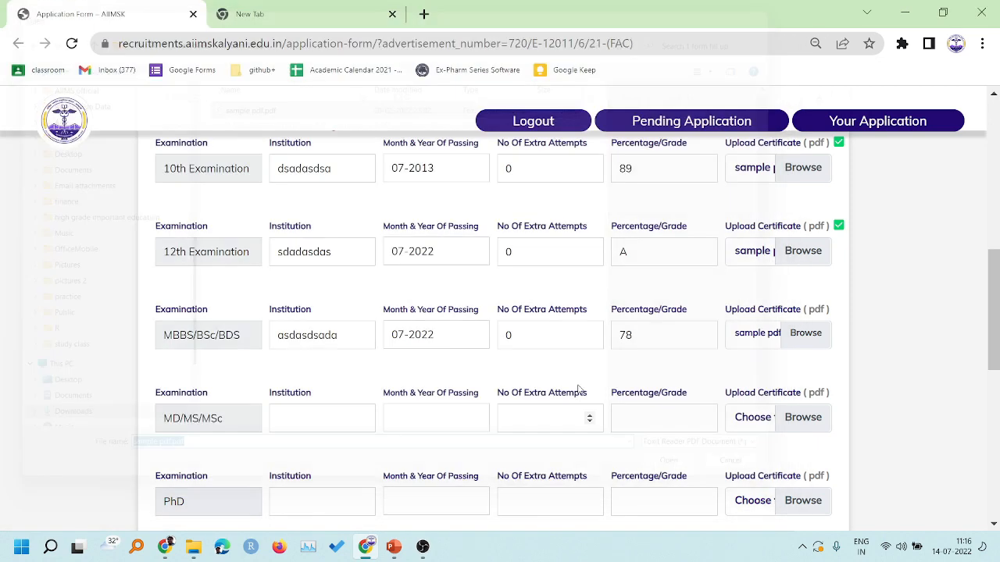
pyautogui.scroll(-2, 538, 367)
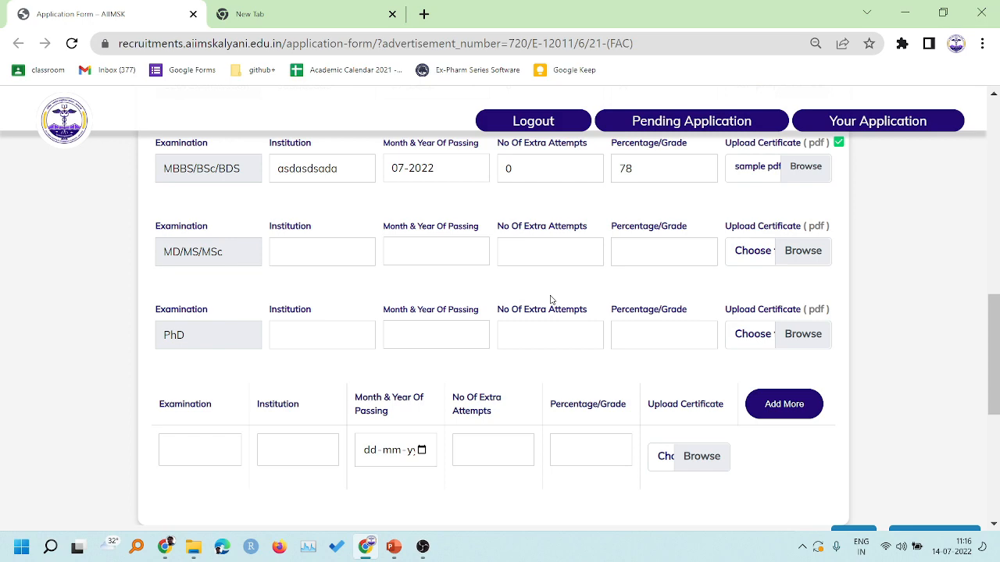
pyautogui.scroll(1, 550, 300)
pyautogui.scroll(-3, 539, 304)
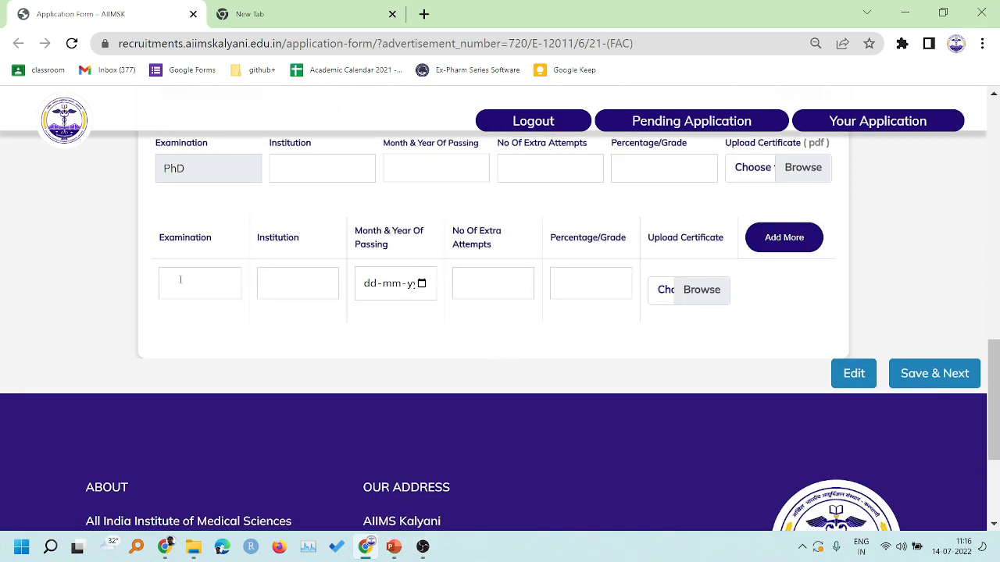
pyautogui.scroll(1, 392, 289)
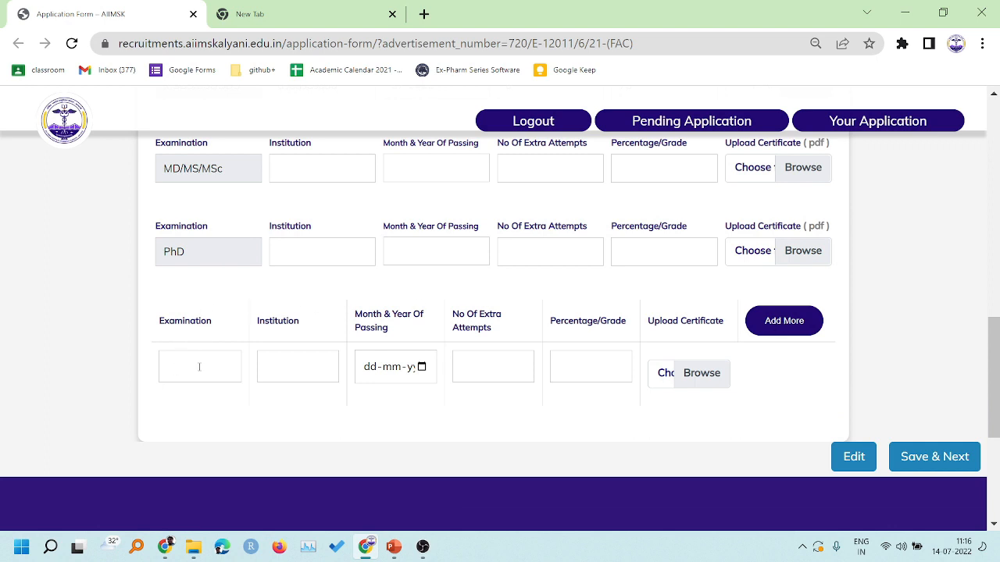
# - Add an extra qualification row, then remove it again
pyautogui.click(784, 322)
pyautogui.scroll(-1, 186, 342)
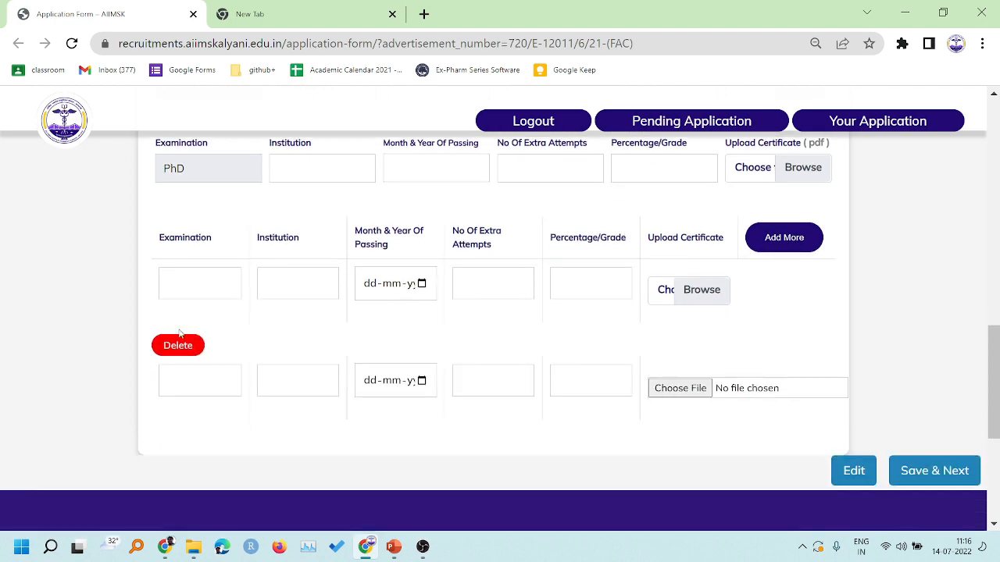
pyautogui.click(185, 342)
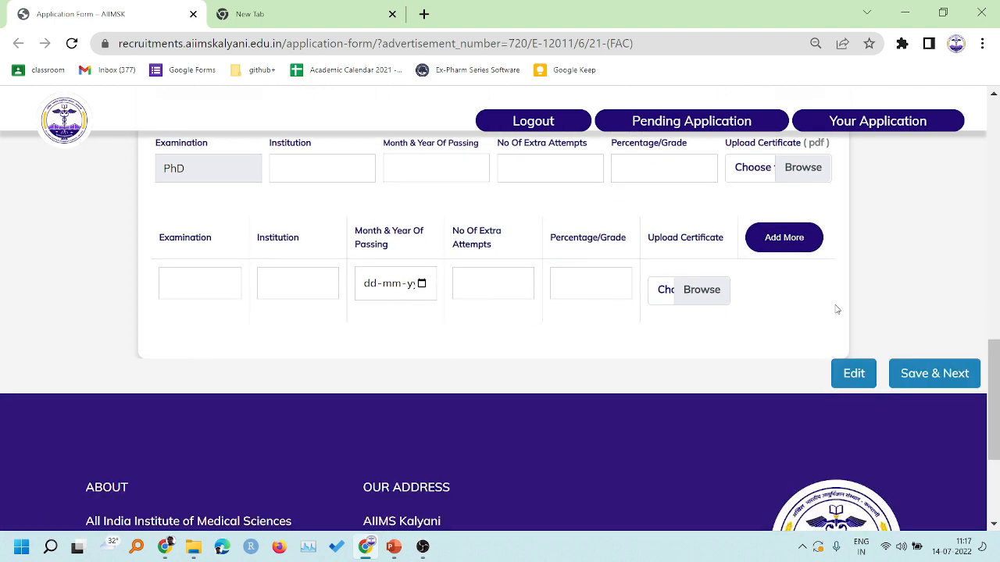
pyautogui.scroll(1, 658, 314)
pyautogui.scroll(-1, 894, 307)
pyautogui.scroll(5, 895, 307)
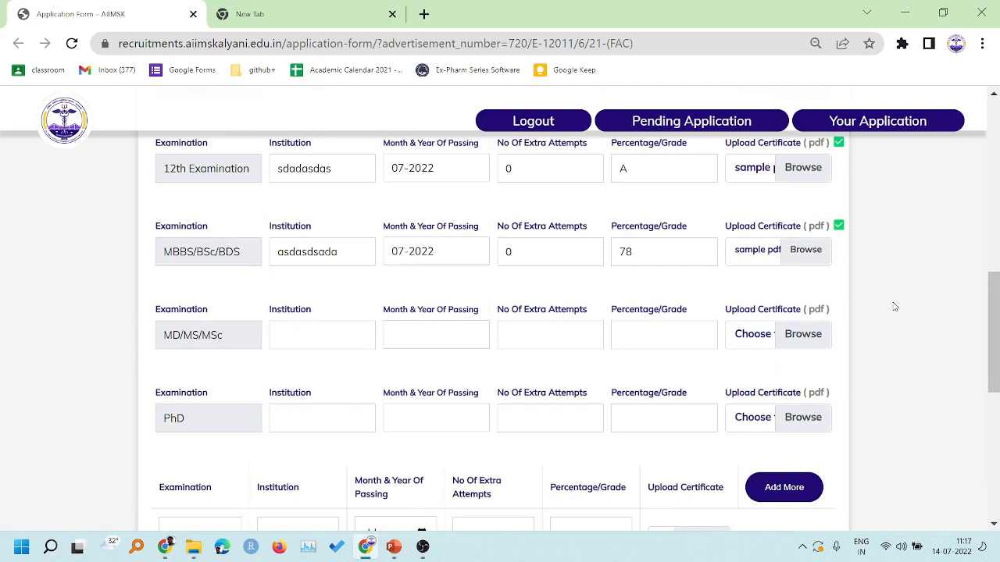
pyautogui.scroll(-2, 894, 307)
pyautogui.scroll(-3, 895, 307)
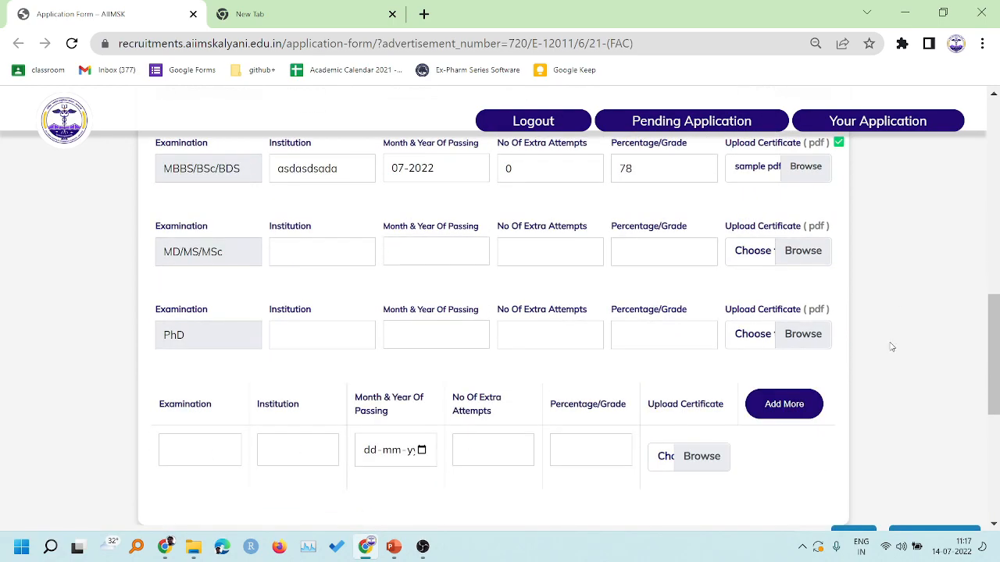
pyautogui.scroll(2, 891, 346)
# - Enter MD/MS/MSc institution 'sdadasd' with passing month 07-2022
pyautogui.click(330, 254)
pyautogui.write('sdadasd')
pyautogui.click(442, 257)
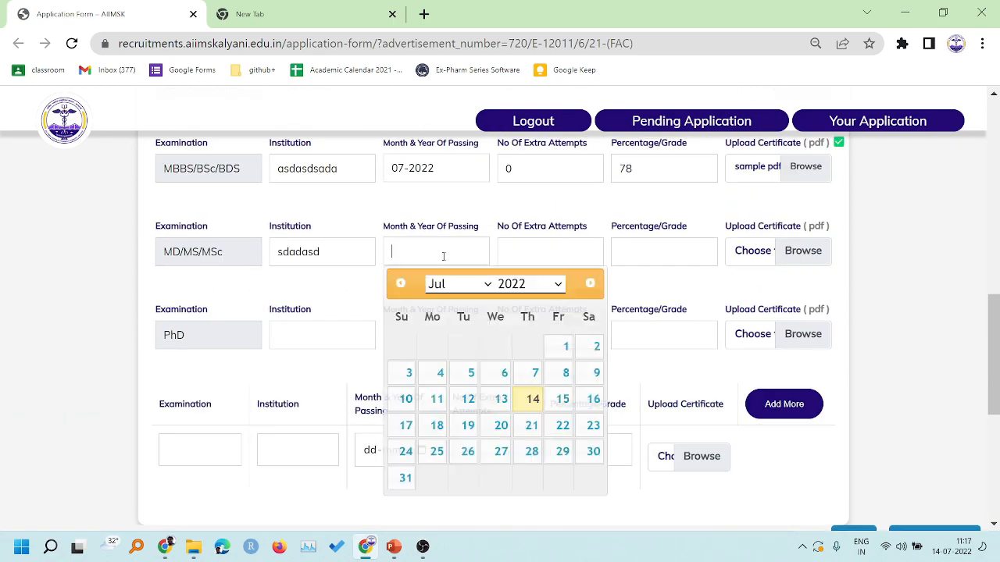
pyautogui.click(500, 377)
pyautogui.click(540, 250)
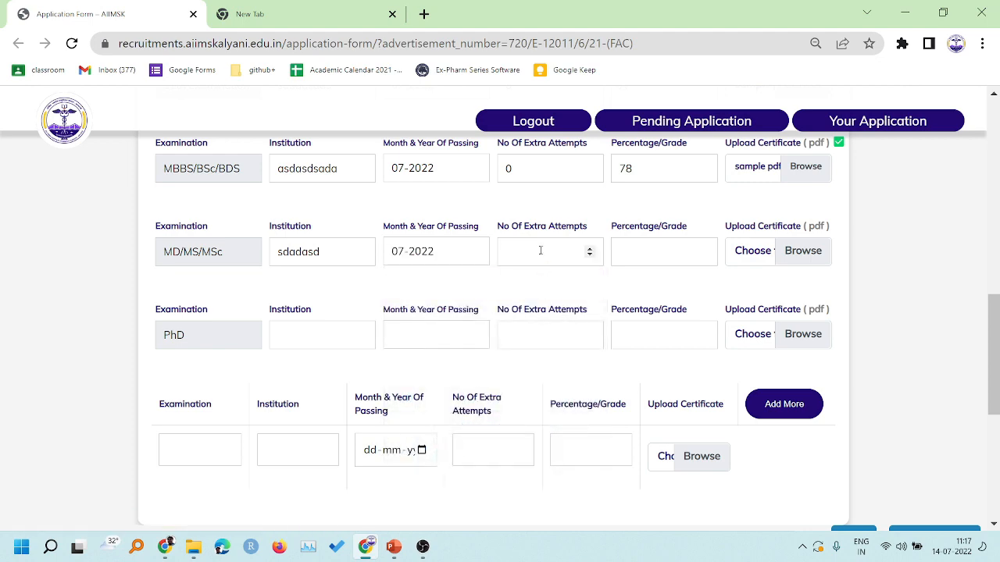
pyautogui.click(643, 246)
# - Attach sample pdf.pdf to the MD/MS/MSc row and save the qualifications
pyautogui.click(772, 256)
pyautogui.click(258, 104)
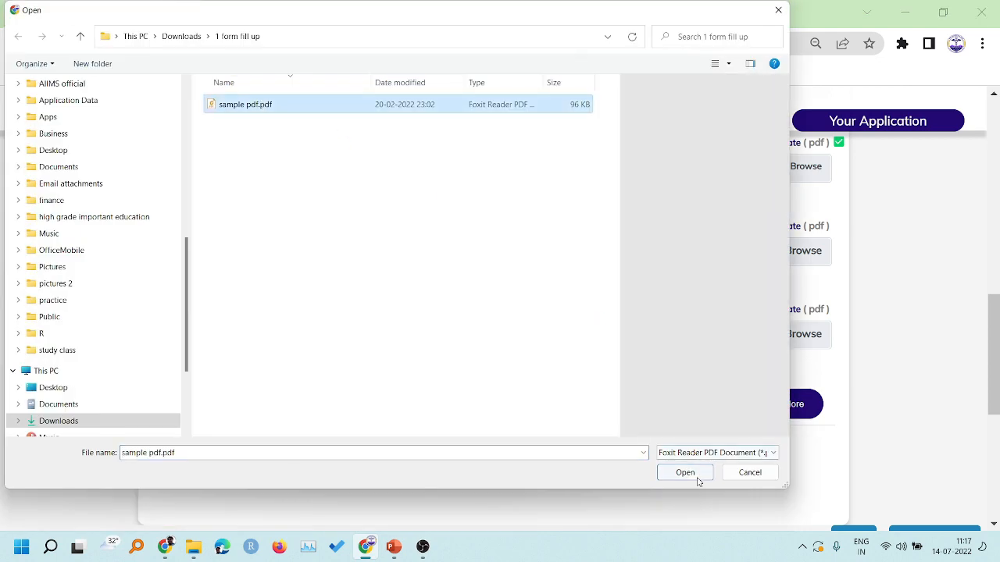
pyautogui.click(692, 474)
pyautogui.scroll(-3, 877, 364)
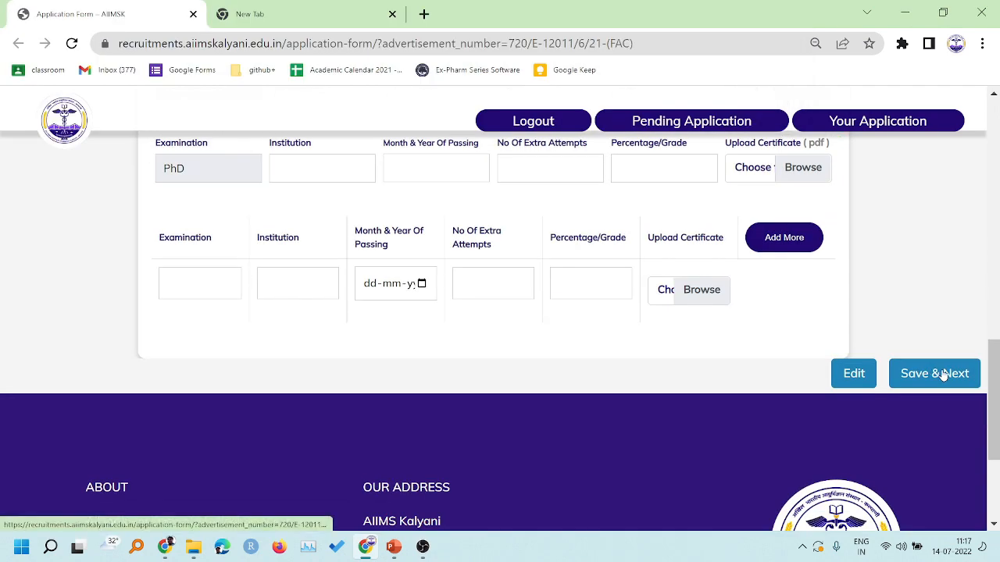
pyautogui.click(934, 373)
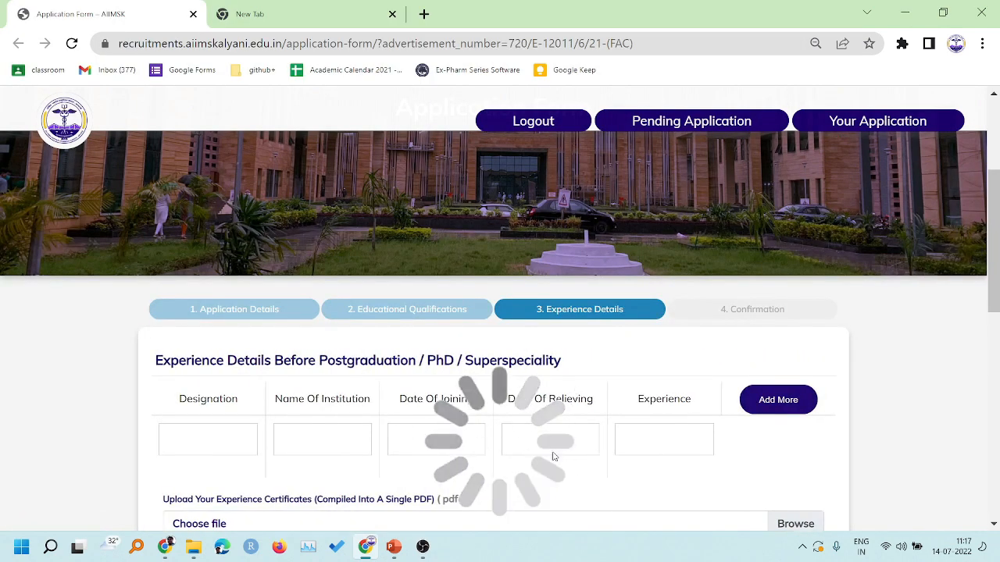
# - Enter pre-postgraduation designation 'adadas' at institution 'asdasdasda'
pyautogui.scroll(-1, 331, 377)
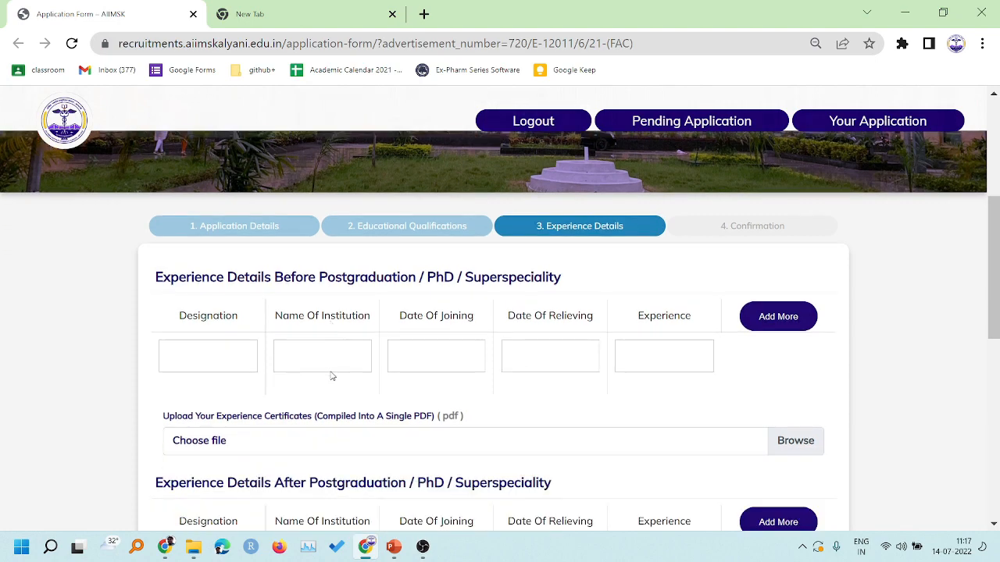
pyautogui.scroll(-1, 331, 332)
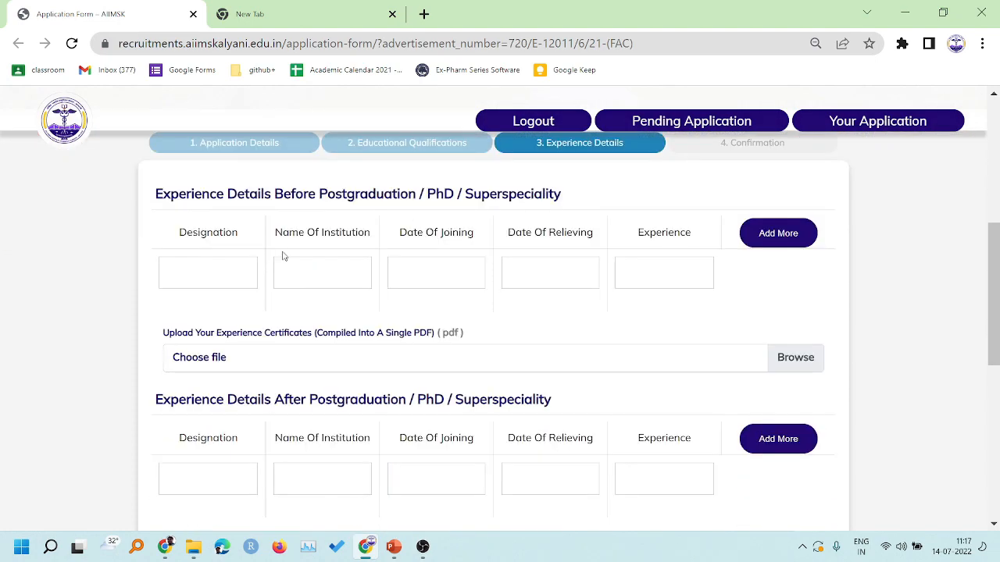
pyautogui.scroll(1, 167, 286)
pyautogui.scroll(-1, 101, 305)
pyautogui.click(200, 268)
pyautogui.write('adadas')
pyautogui.click(307, 267)
pyautogui.write('asdasdasda')
# - Set the joining date to 02-02-2012 and the relieving date to 09-07-2015
pyautogui.click(414, 271)
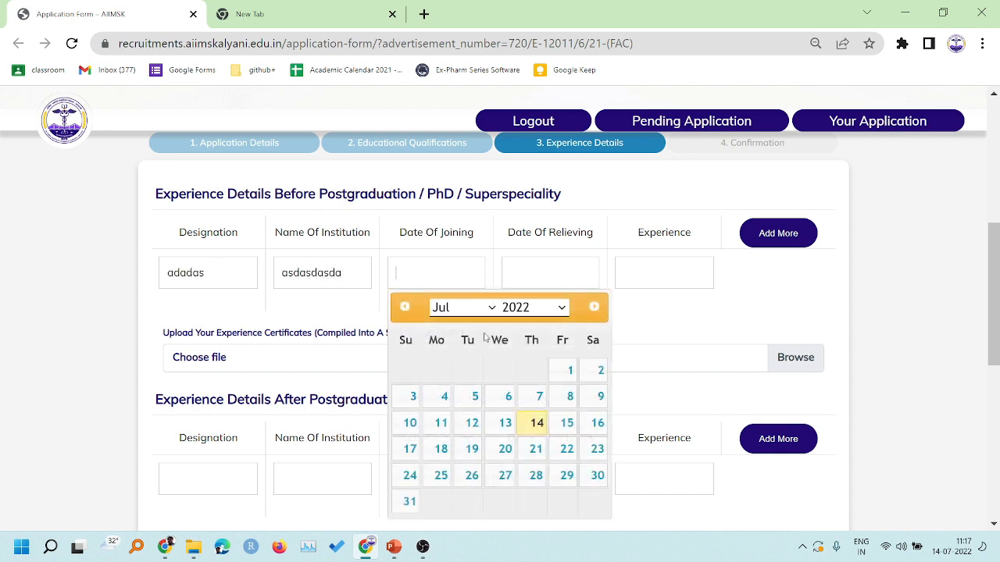
pyautogui.click(451, 307)
pyautogui.click(457, 339)
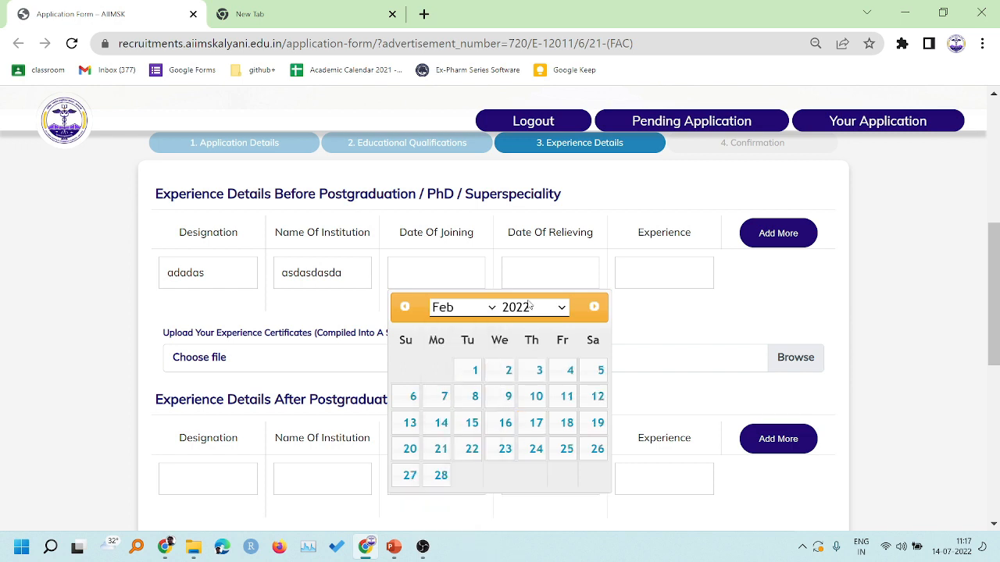
pyautogui.click(534, 308)
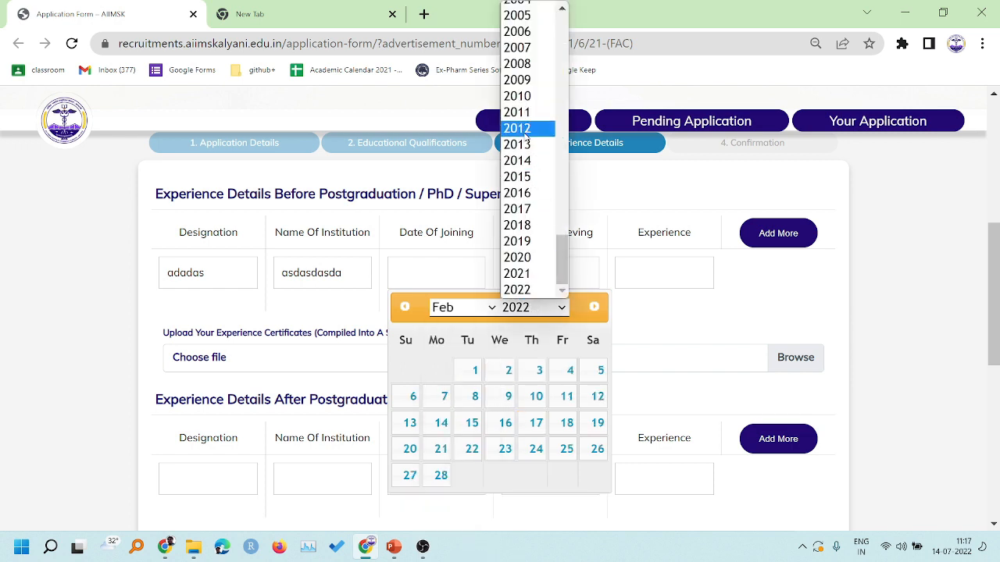
pyautogui.click(521, 129)
pyautogui.click(539, 370)
pyautogui.click(551, 273)
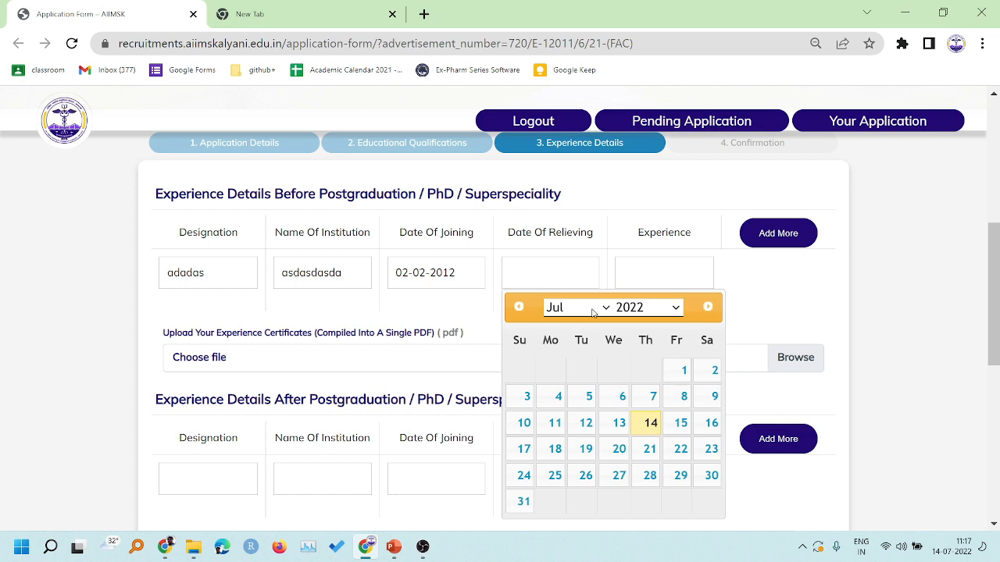
pyautogui.click(629, 307)
pyautogui.click(633, 177)
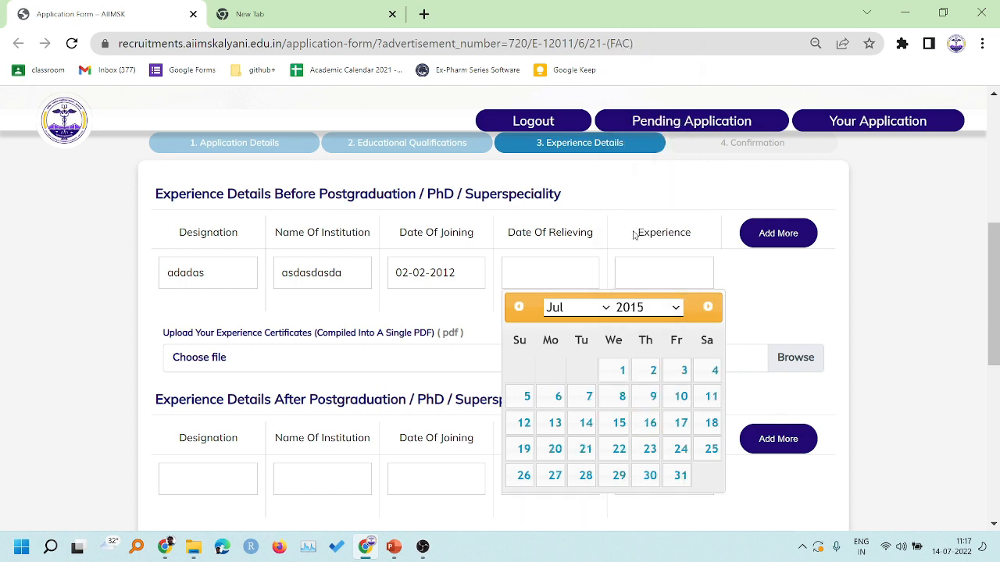
pyautogui.click(653, 396)
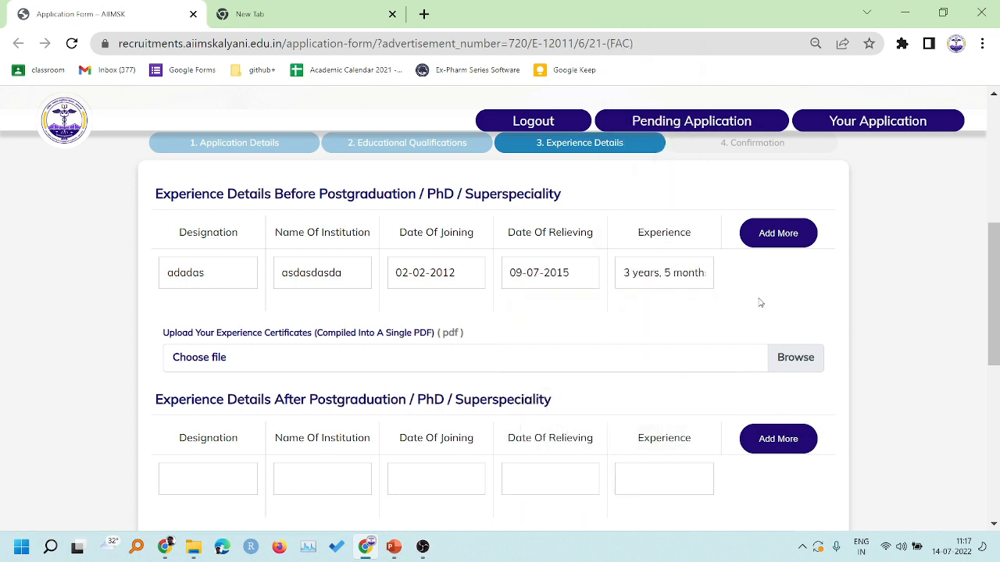
# - Upload sample pdf.pdf as the pre-postgraduation experience certificate
pyautogui.click(265, 364)
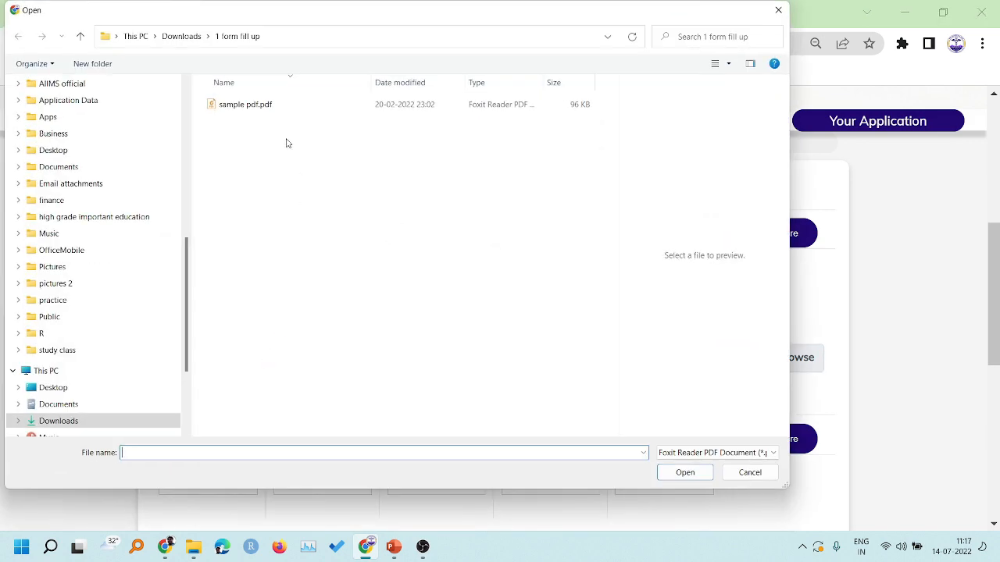
pyautogui.click(285, 104)
pyautogui.click(685, 473)
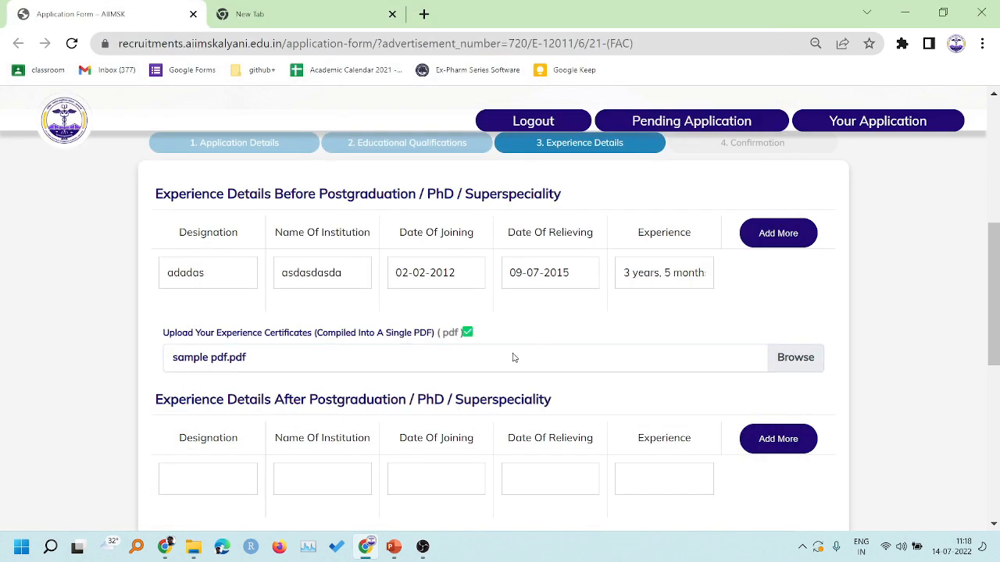
# - Enter post-postgraduation designation 'sadas' at institution 'asddd'
pyautogui.scroll(-1, 536, 376)
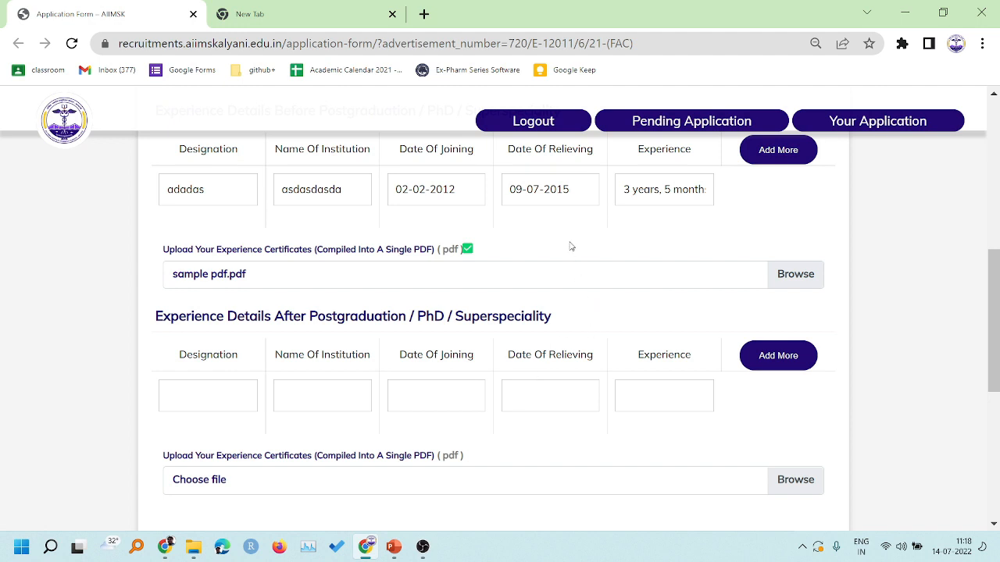
pyautogui.scroll(1, 573, 247)
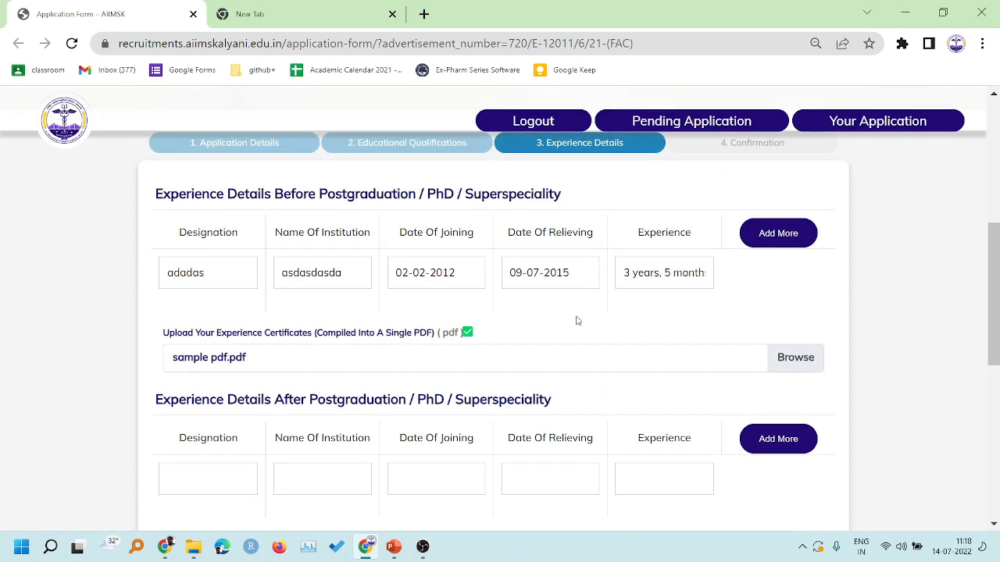
pyautogui.scroll(-1, 578, 321)
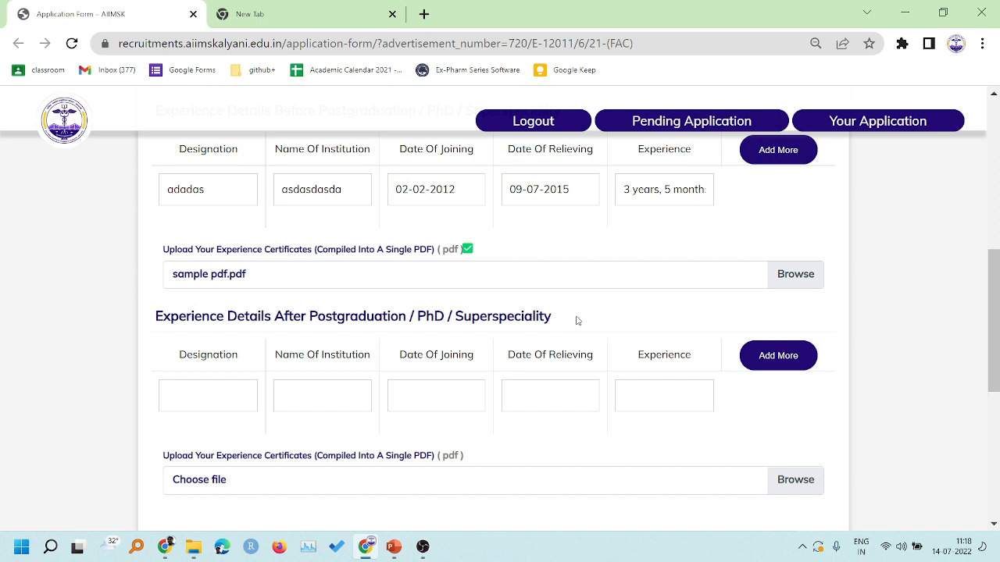
pyautogui.scroll(-1, 578, 320)
pyautogui.scroll(1, 577, 321)
pyautogui.scroll(-1, 602, 321)
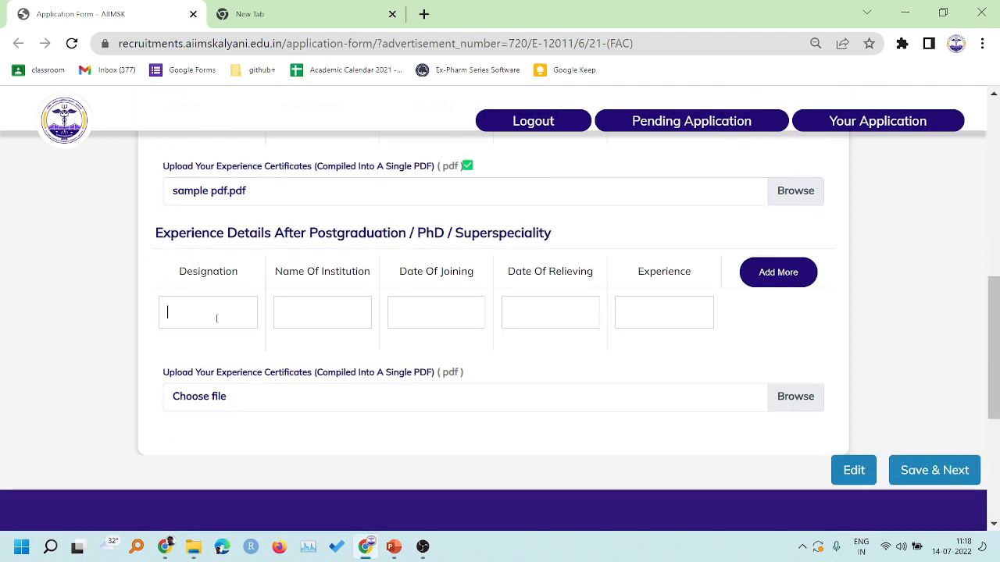
pyautogui.click(216, 318)
pyautogui.write('sadas')
pyautogui.click(305, 311)
pyautogui.write('asddd')
# - Set the post-postgraduation joining date to 02-07-2008
pyautogui.click(459, 309)
pyautogui.scroll(2, 501, 200)
pyautogui.scroll(-1, 501, 200)
pyautogui.click(520, 168)
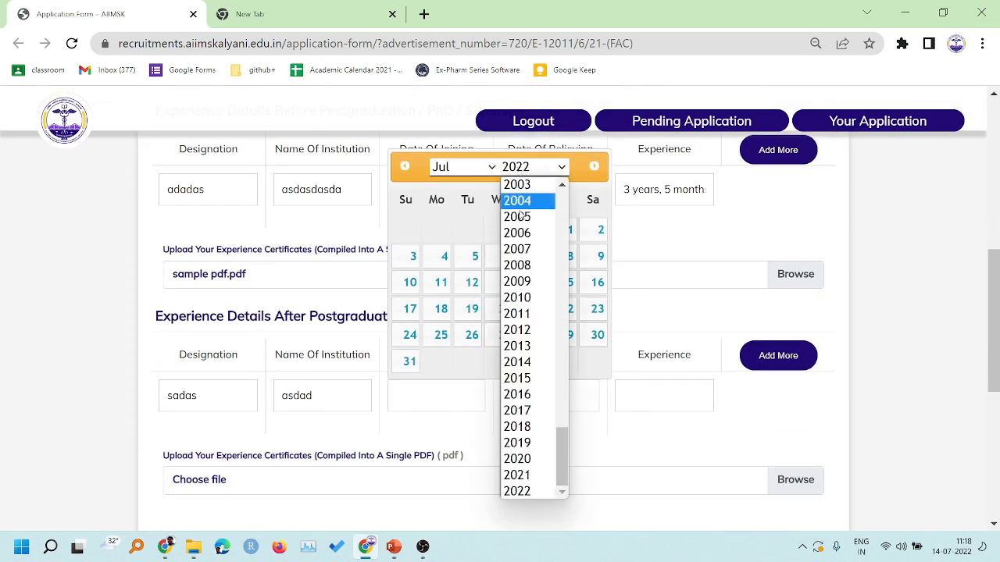
pyautogui.click(521, 267)
pyautogui.click(508, 229)
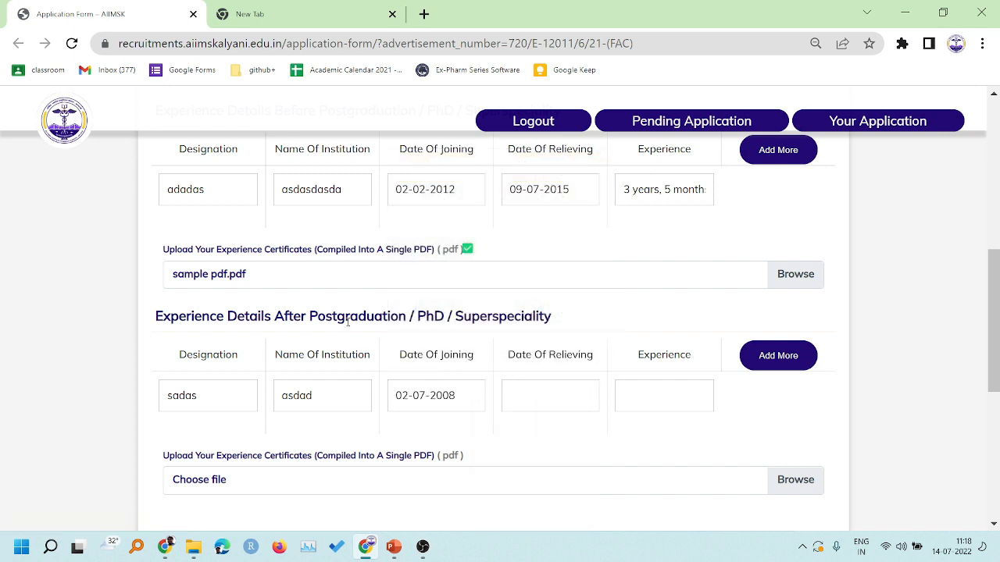
pyautogui.scroll(-1, 372, 323)
# - Set the post-postgraduation relieving date to 22-07-2014
pyautogui.click(550, 313)
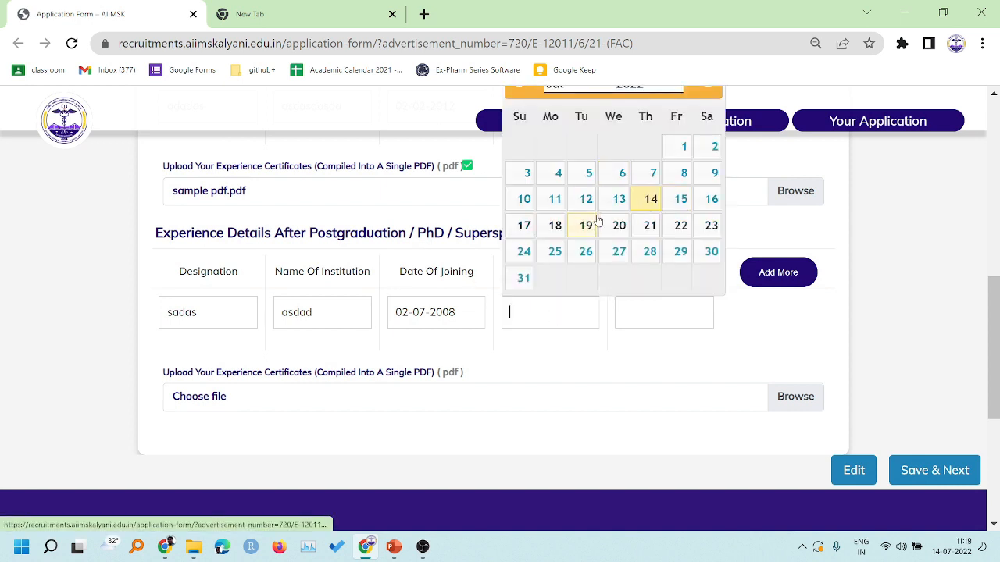
pyautogui.scroll(1, 598, 201)
pyautogui.click(642, 167)
pyautogui.scroll(3, 633, 391)
pyautogui.scroll(-3, 633, 406)
pyautogui.click(634, 364)
pyautogui.click(586, 307)
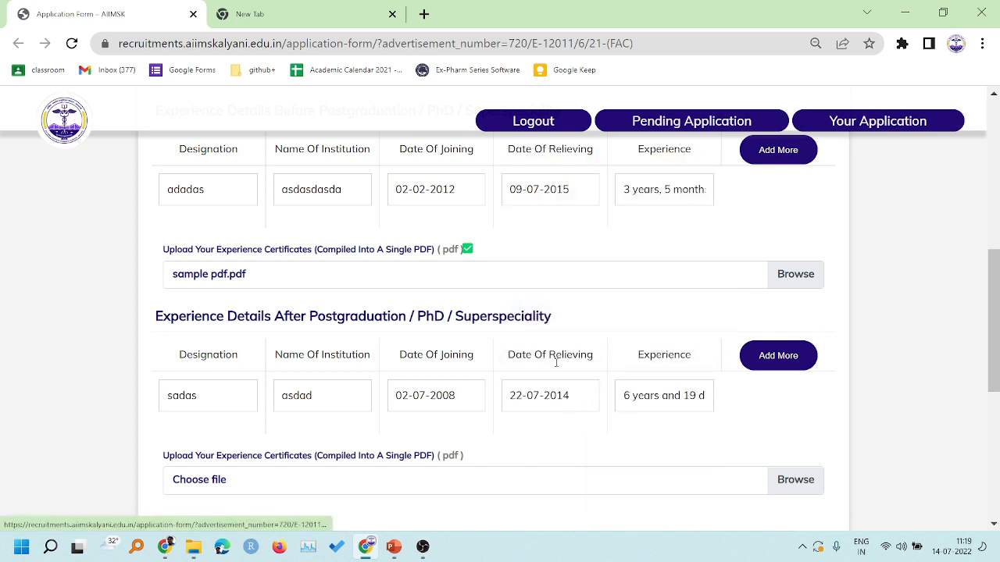
pyautogui.scroll(-1, 571, 422)
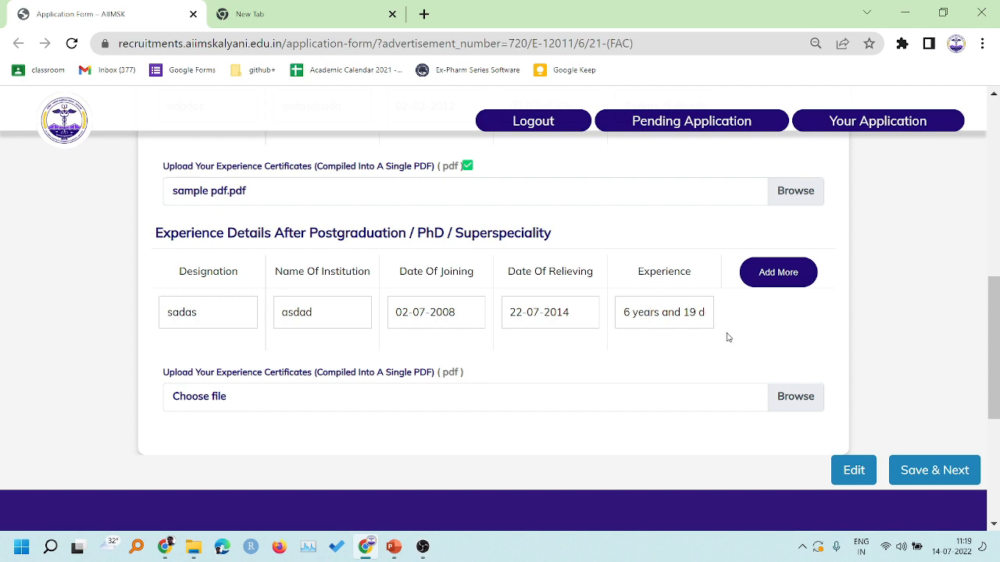
# - Add a second experience row with designation 'sadasdas' at institution 'saasdasd'
pyautogui.click(776, 272)
pyautogui.scroll(-2, 224, 250)
pyautogui.write('sadasdas')
pyautogui.scroll(1, 485, 261)
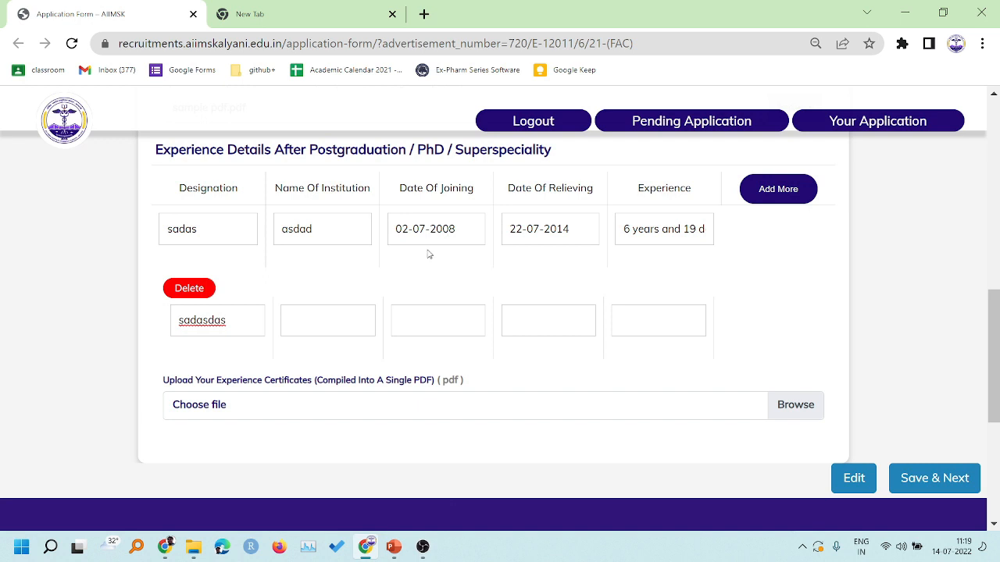
pyautogui.click(311, 320)
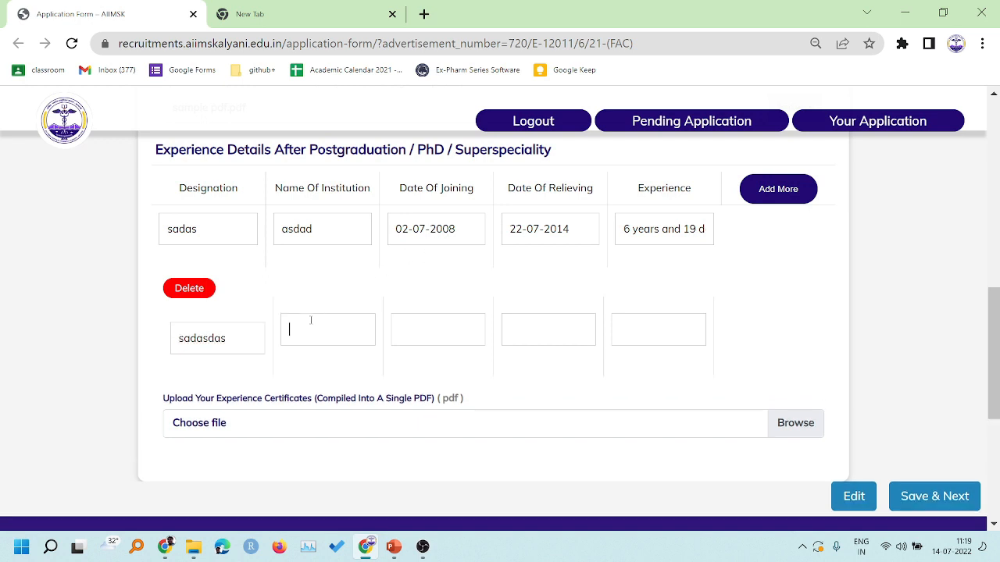
pyautogui.write('saasdasd')
pyautogui.press('Tab')
# - Set the second row's joining date to 02-07-2022 and cancel the stray file chooser
pyautogui.scroll(1, 481, 203)
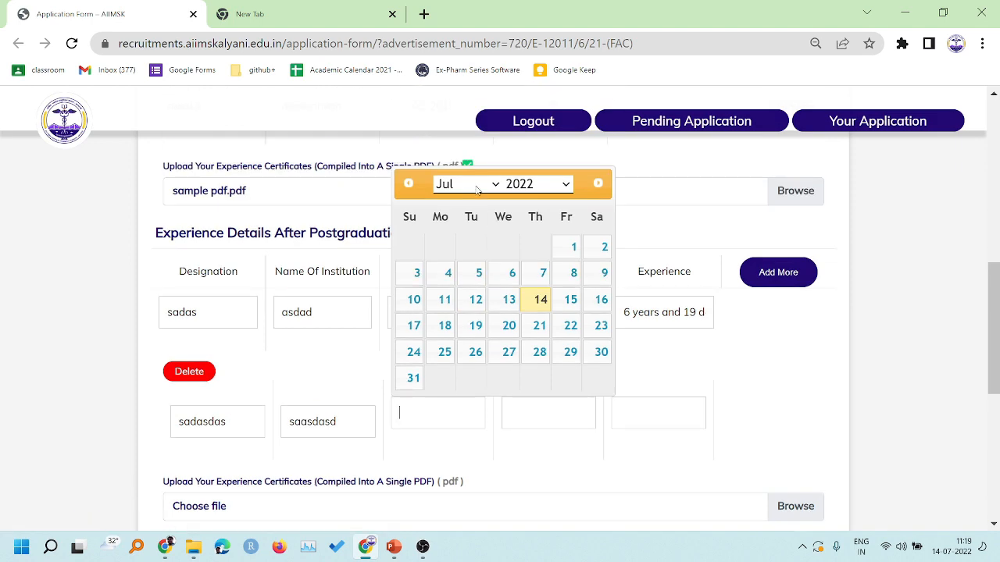
pyautogui.scroll(-3, 696, 268)
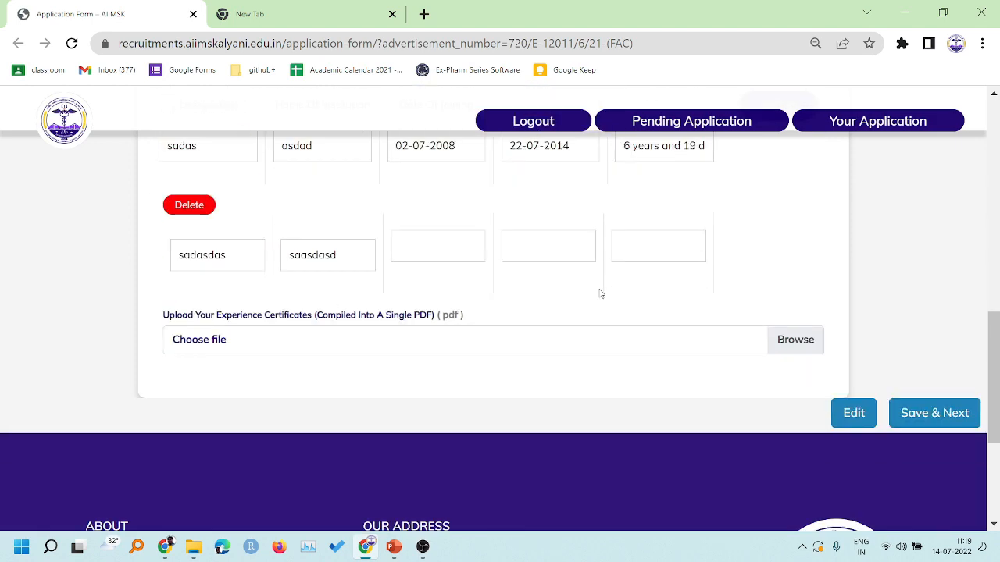
pyautogui.click(441, 162)
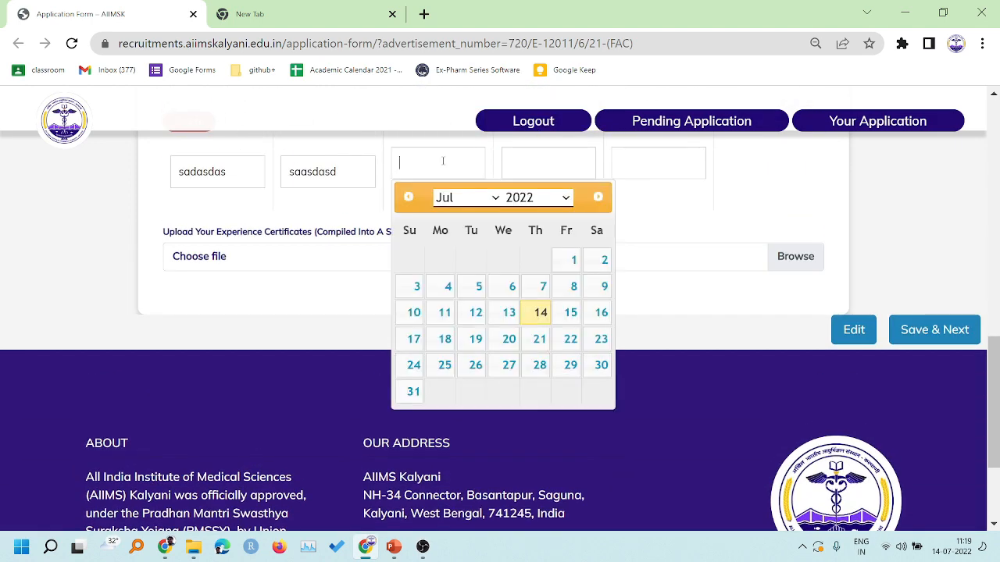
pyautogui.click(604, 261)
pyautogui.click(602, 263)
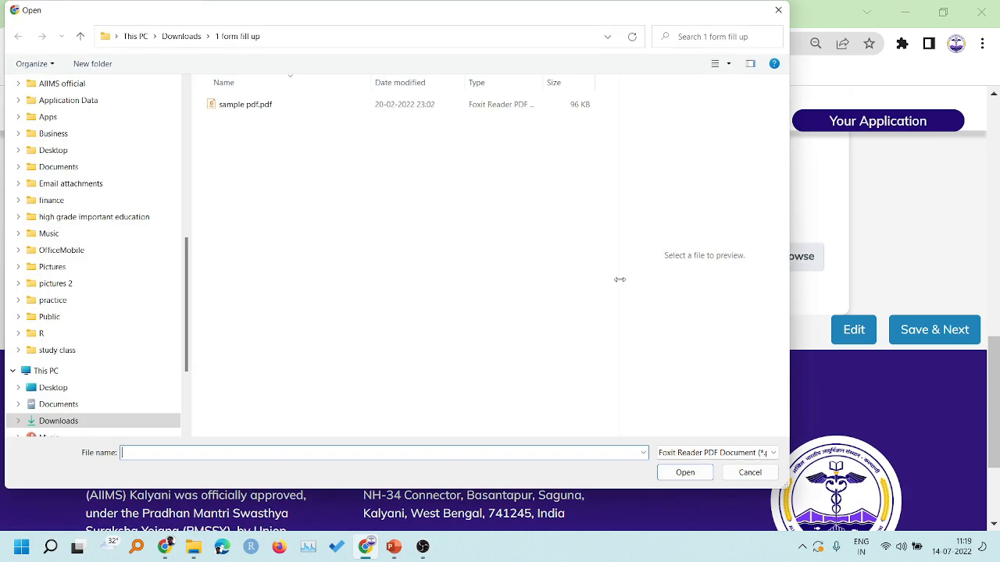
pyautogui.click(736, 474)
pyautogui.click(542, 257)
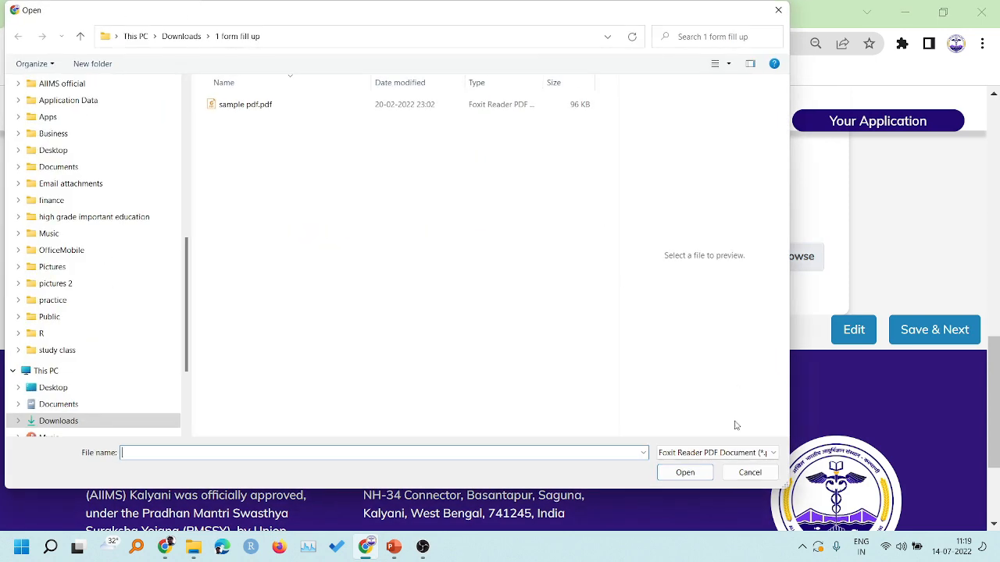
pyautogui.click(749, 473)
# - Set the second row's relieving date to 14-07-2022, giving 11 days' experience
pyautogui.scroll(2, 656, 223)
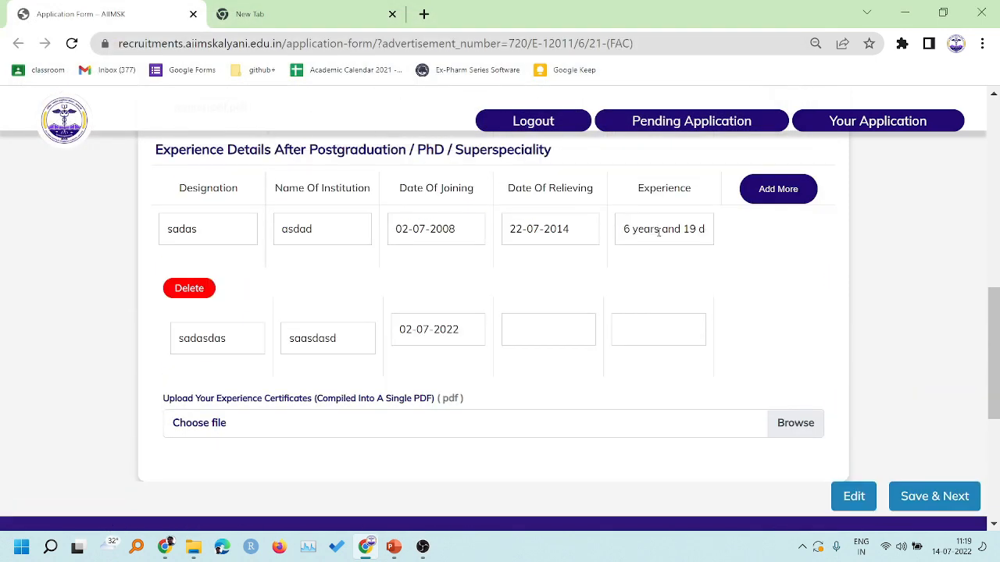
pyautogui.scroll(1, 659, 232)
pyautogui.click(546, 412)
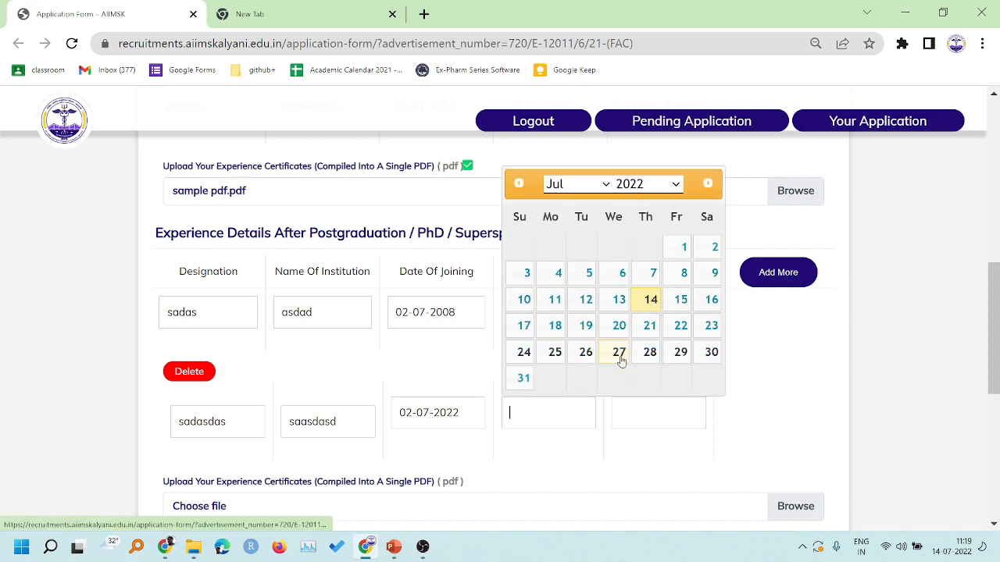
pyautogui.click(649, 304)
pyautogui.scroll(-1, 634, 373)
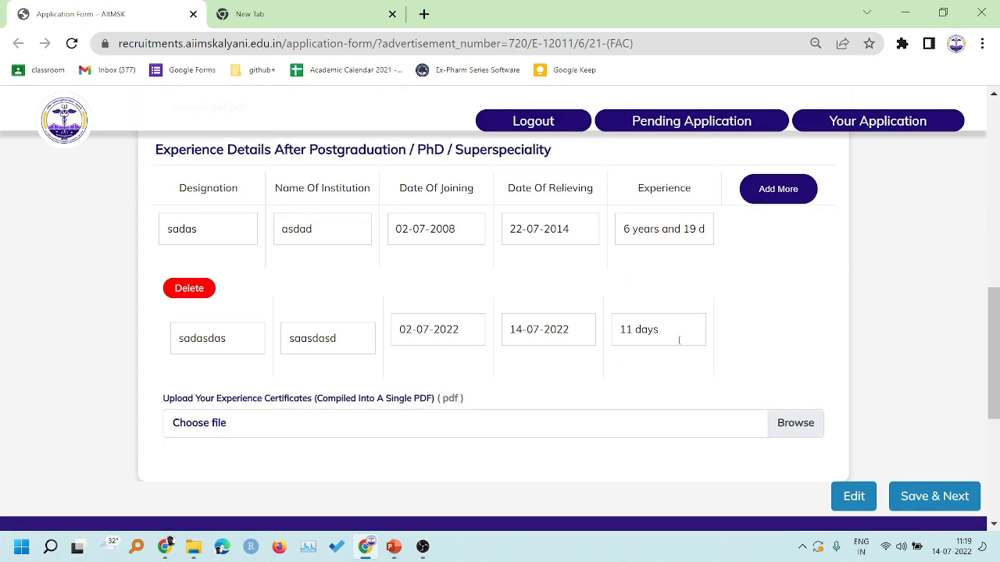
pyautogui.scroll(-1, 610, 332)
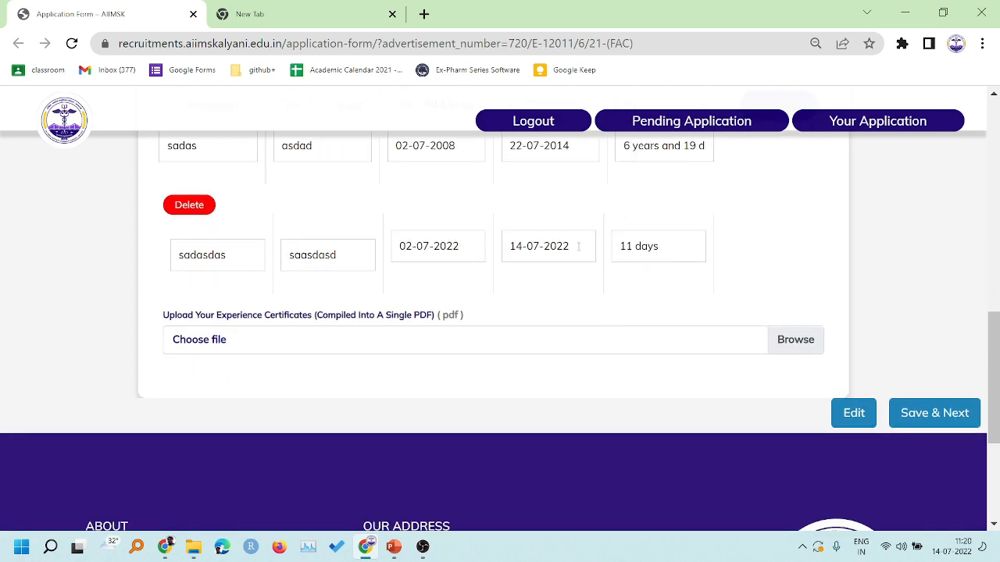
pyautogui.scroll(1, 386, 214)
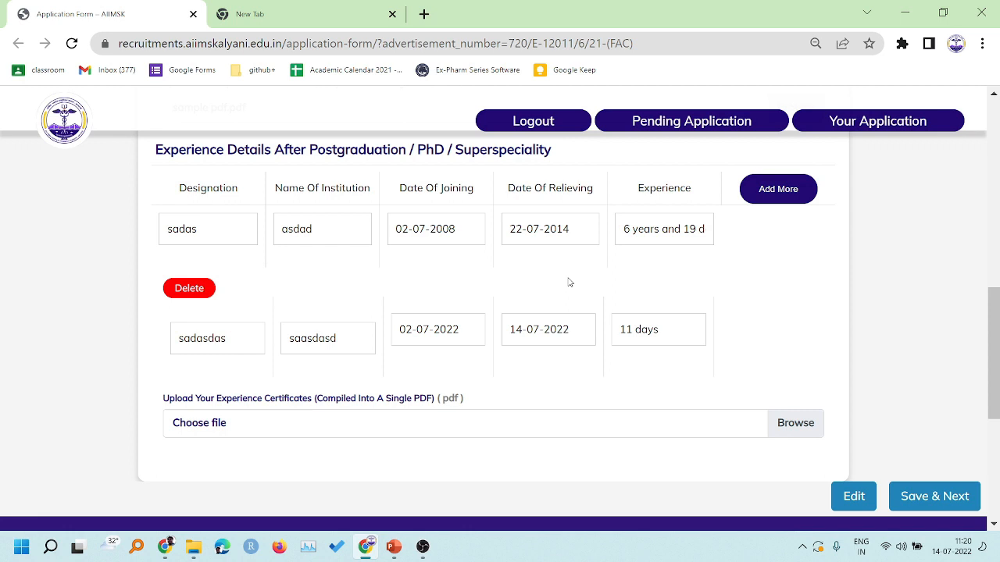
pyautogui.scroll(-1, 569, 283)
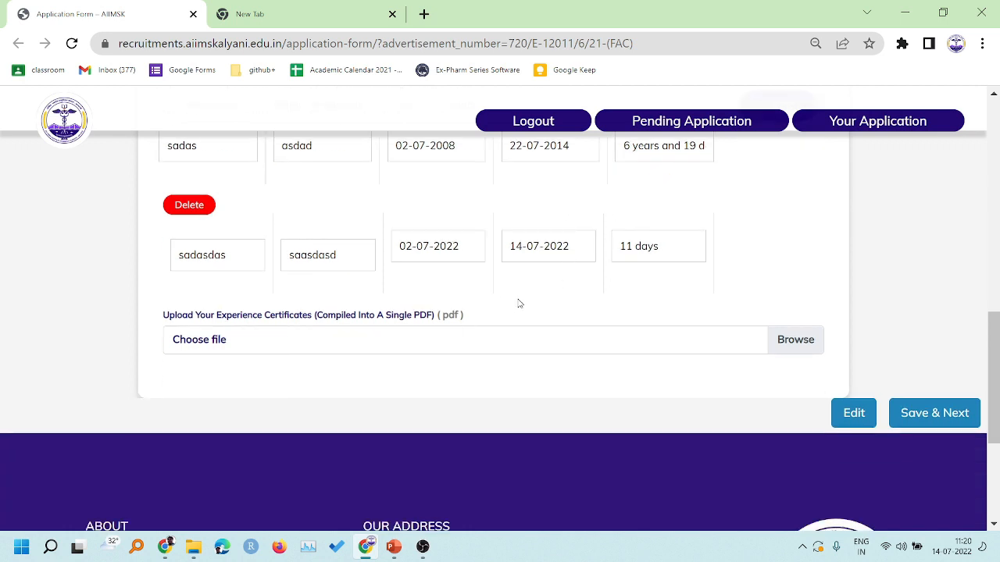
# - Search Google for 'merge pdf online' in the new tab
pyautogui.click(320, 18)
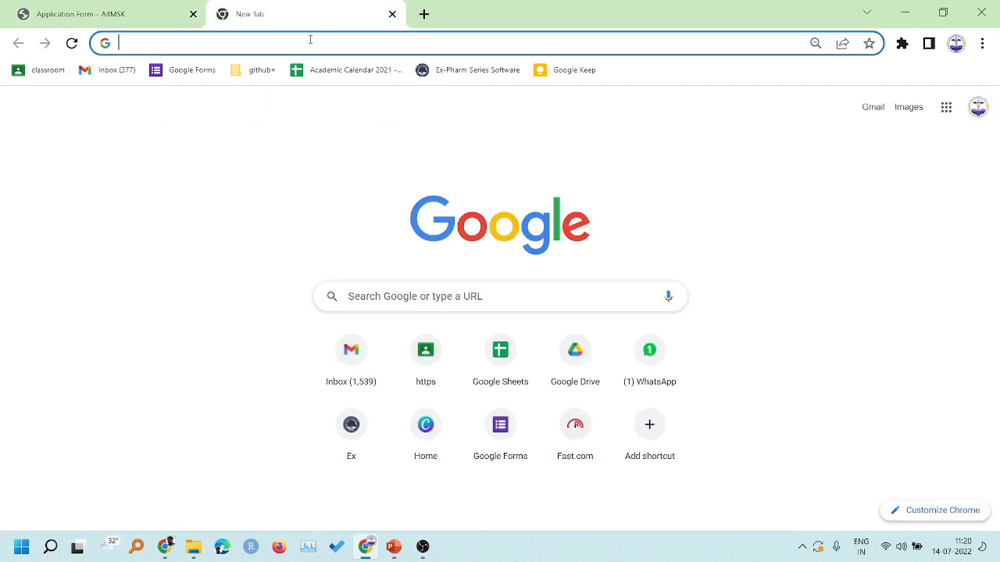
pyautogui.write('merge')
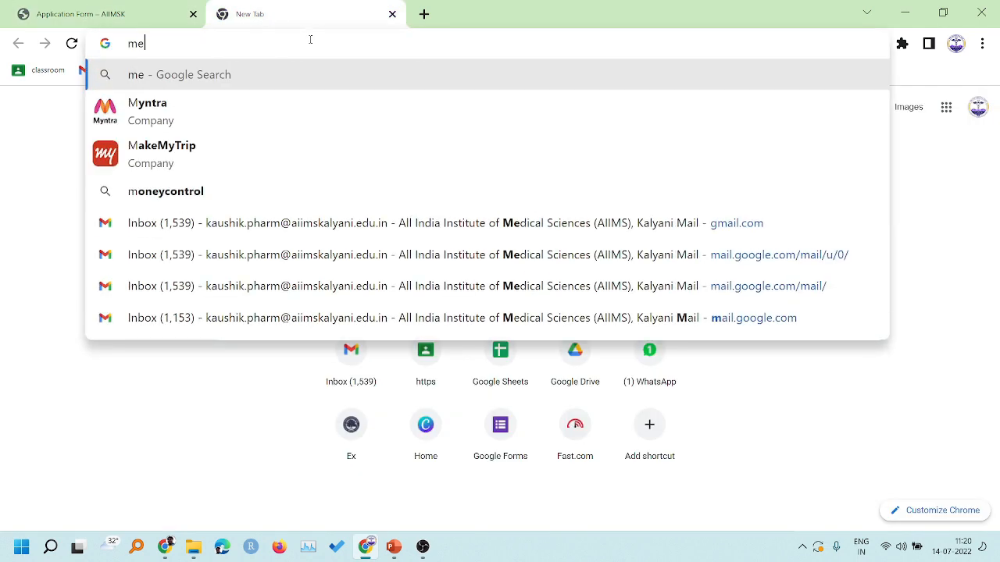
pyautogui.press('Down')
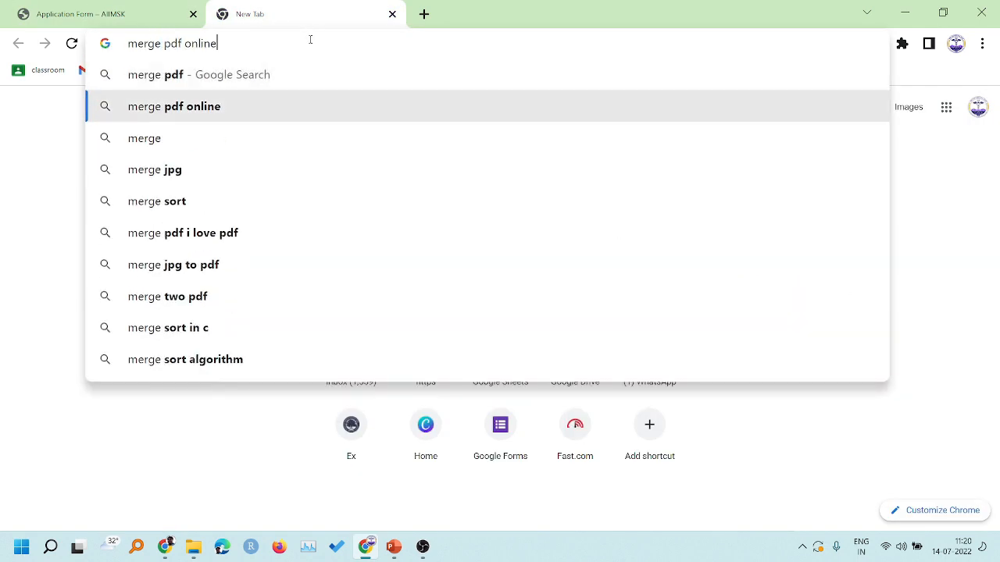
pyautogui.press('Return')
# - Look over the merge PDF results, then return to the Application Form tab
pyautogui.scroll(-1, 23, 383)
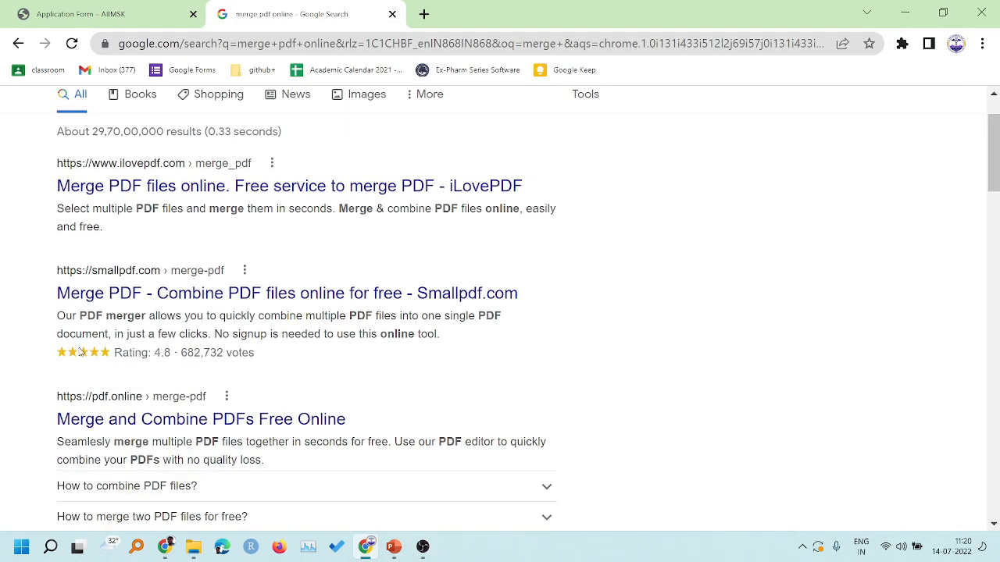
pyautogui.scroll(-2, 32, 328)
pyautogui.scroll(2, 116, 305)
pyautogui.scroll(-3, 118, 320)
pyautogui.scroll(3, 172, 320)
pyautogui.scroll(-1, 13, 337)
pyautogui.scroll(2, 14, 337)
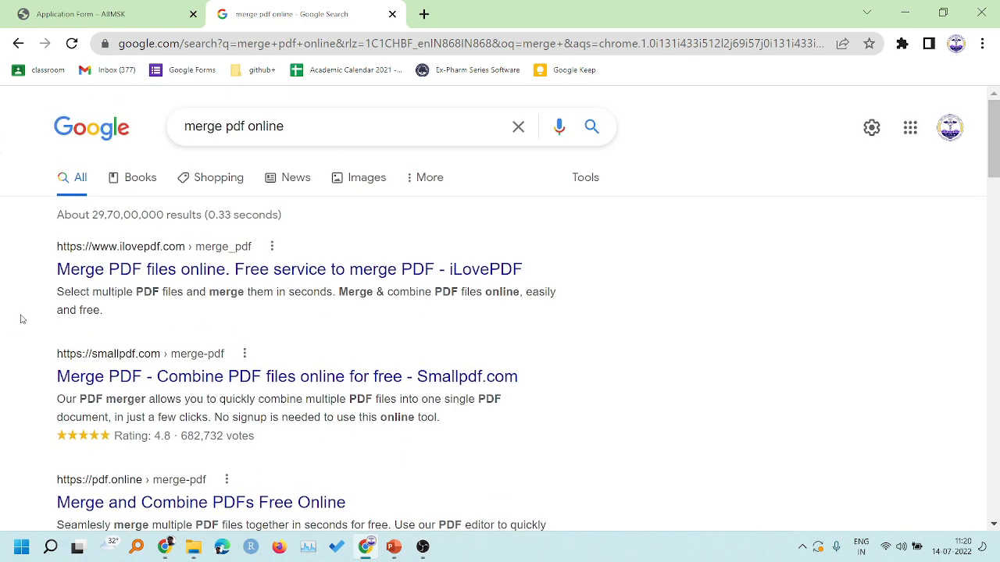
pyautogui.scroll(-1, 36, 328)
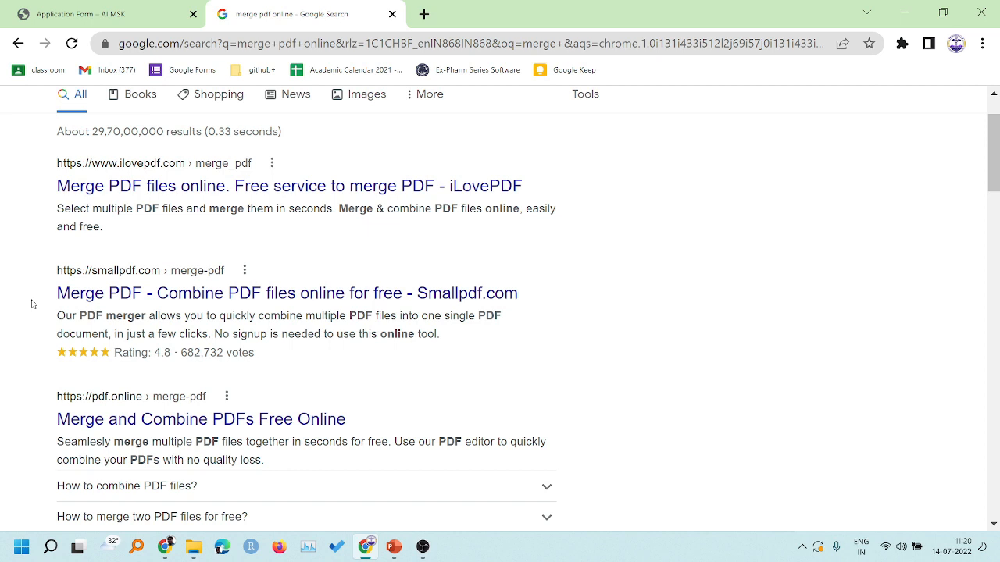
pyautogui.click(131, 13)
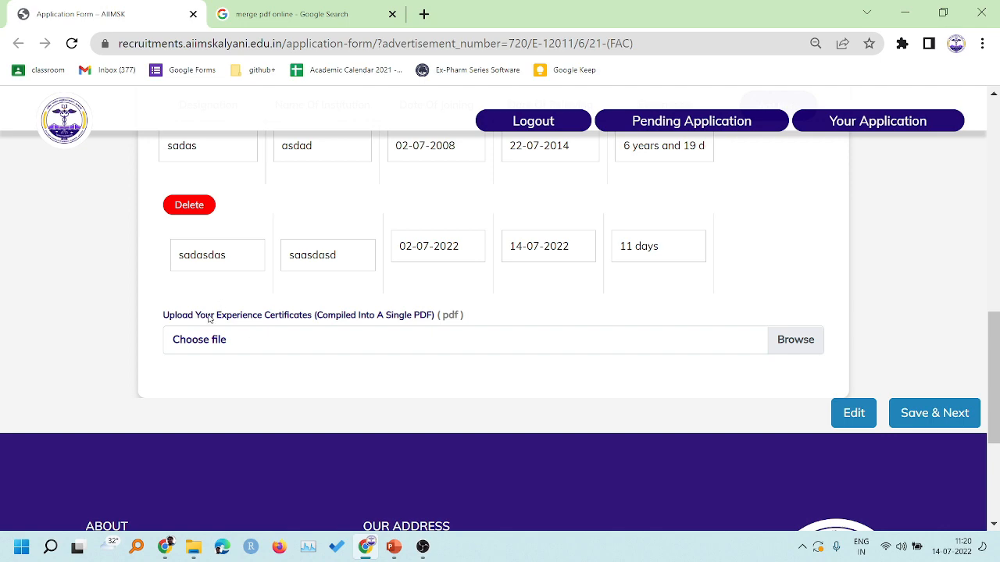
# - Attach sample pdf.pdf as the post-postgraduation experience certificate
pyautogui.click(292, 341)
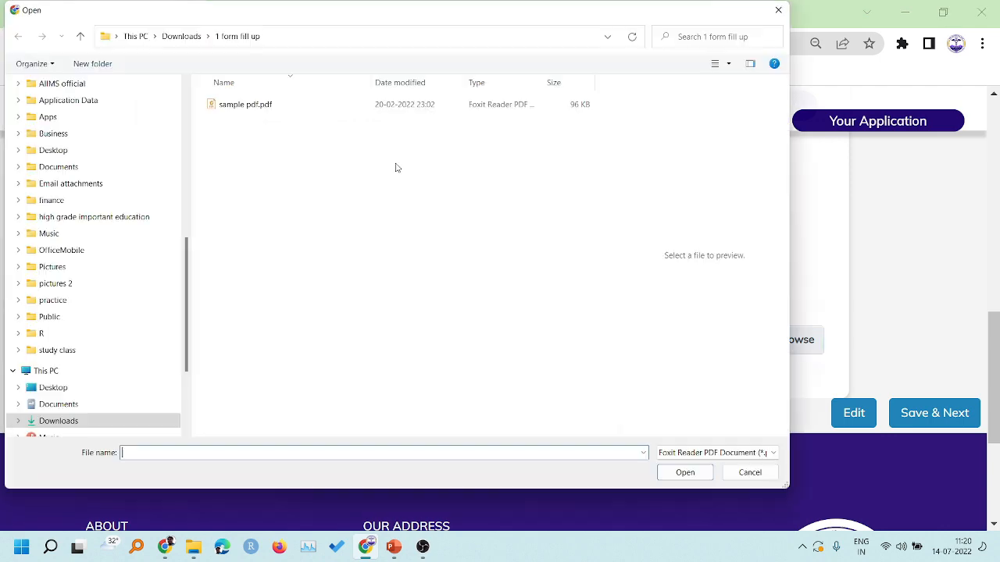
pyautogui.click(265, 106)
pyautogui.click(685, 473)
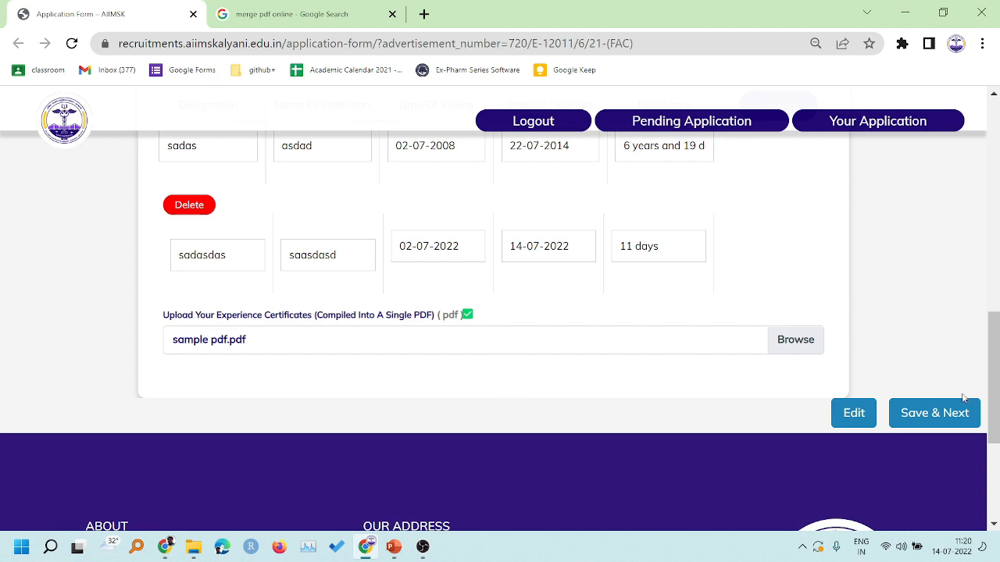
# - Save the experience details and review the Confirmation step's registration section
pyautogui.click(931, 415)
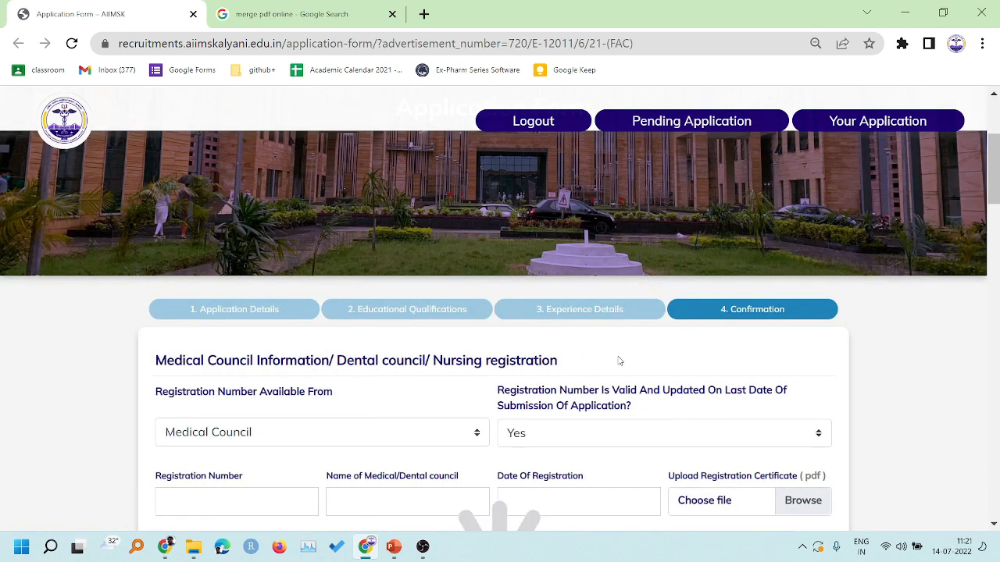
pyautogui.scroll(-1, 645, 344)
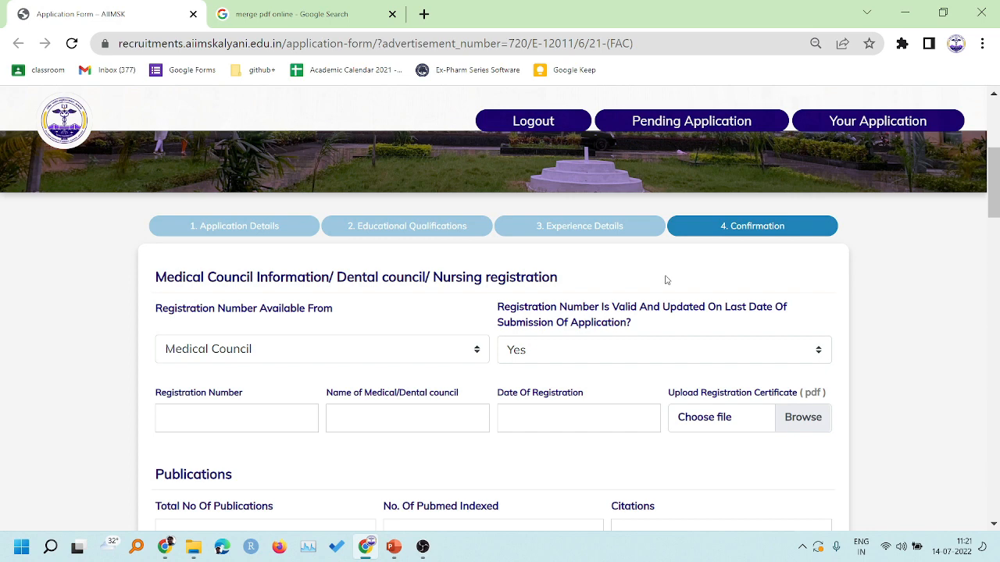
pyautogui.scroll(-2, 664, 279)
pyautogui.scroll(1, 676, 271)
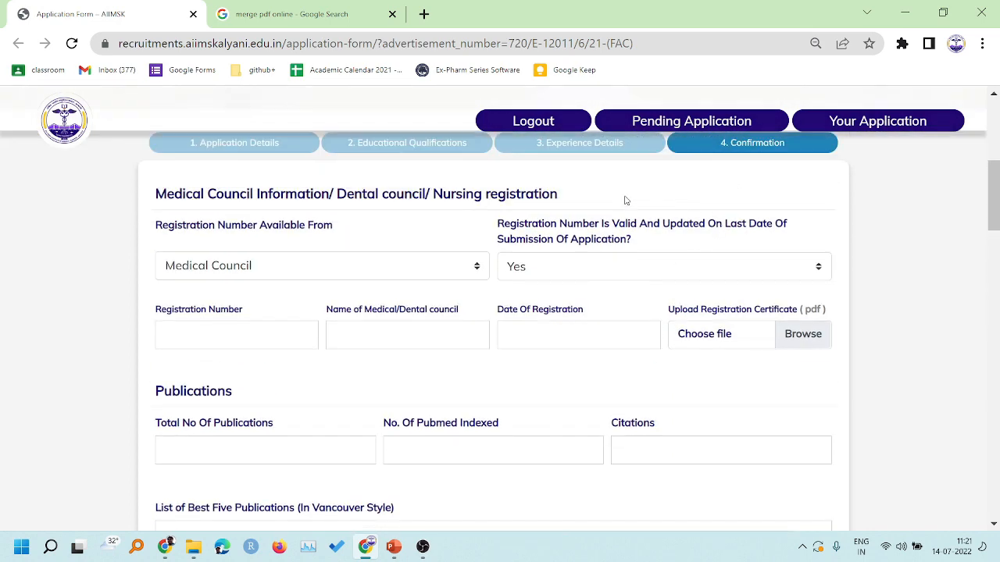
pyautogui.scroll(1, 658, 236)
pyautogui.scroll(-1, 679, 277)
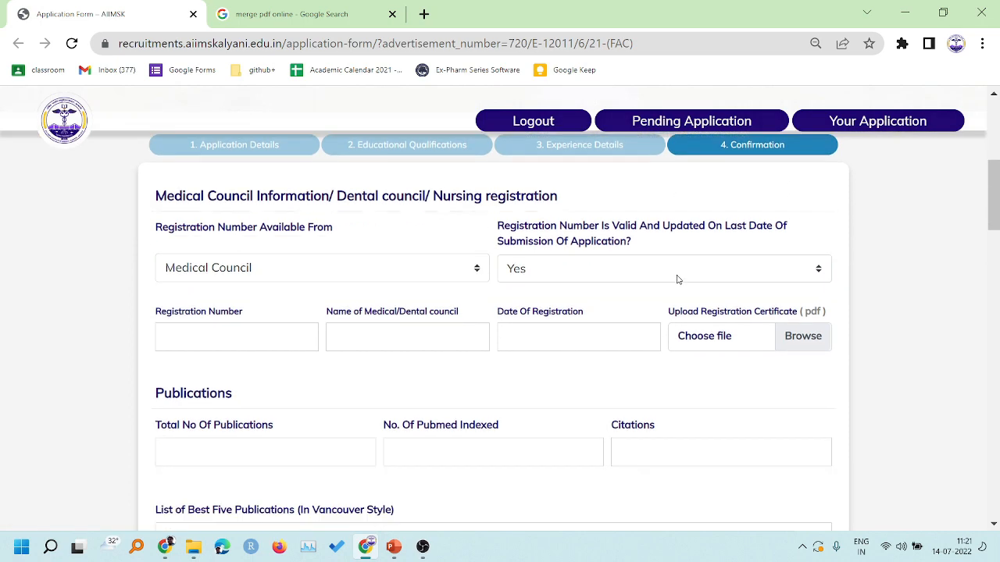
# - Keep Medical Council as the registration source and registration validity as Yes
pyautogui.click(295, 269)
pyautogui.click(239, 305)
pyautogui.click(271, 267)
pyautogui.click(236, 295)
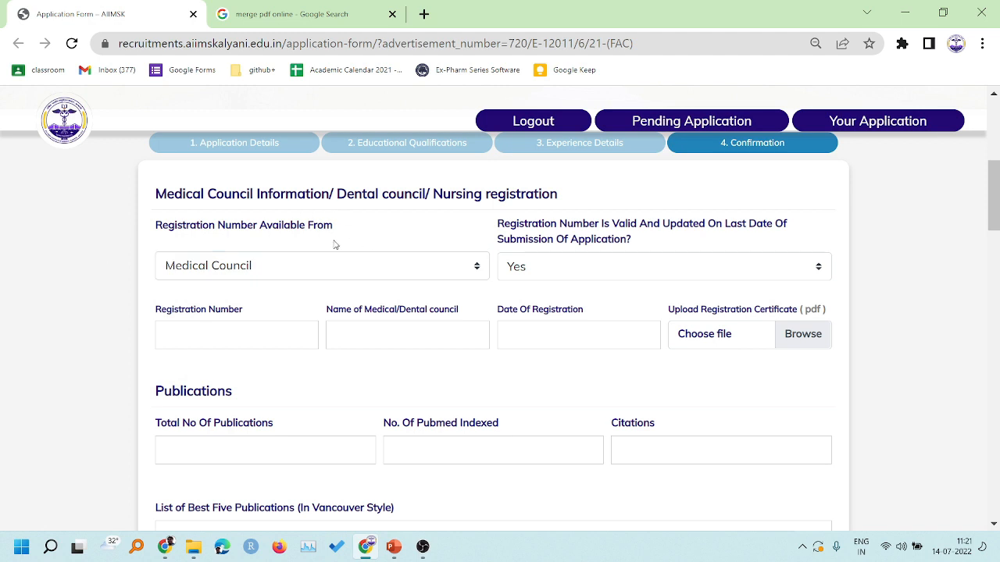
pyautogui.click(576, 275)
pyautogui.click(543, 295)
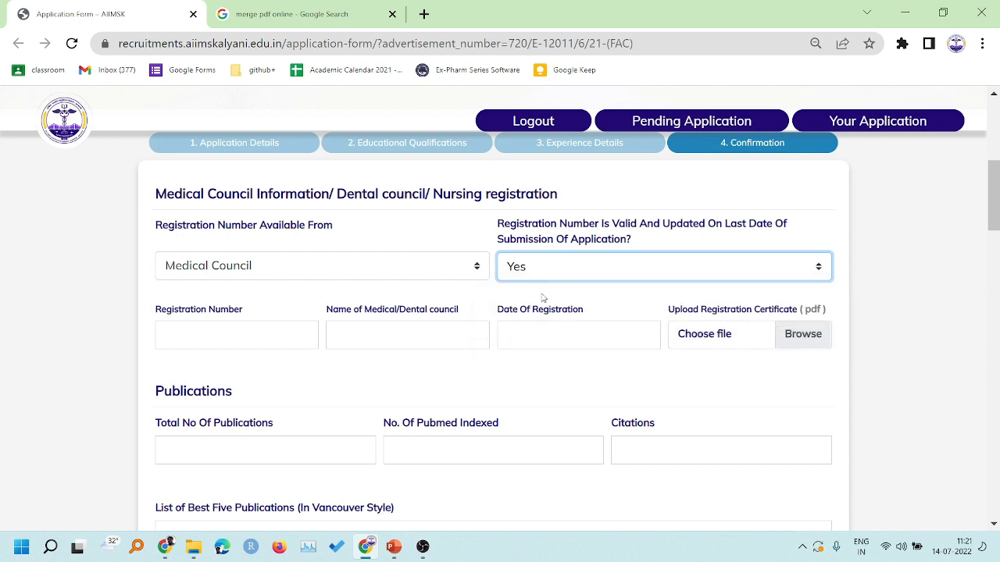
# - Enter registration number 45689 and council name DFMC
pyautogui.scroll(-1, 698, 241)
pyautogui.scroll(1, 680, 224)
pyautogui.click(459, 232)
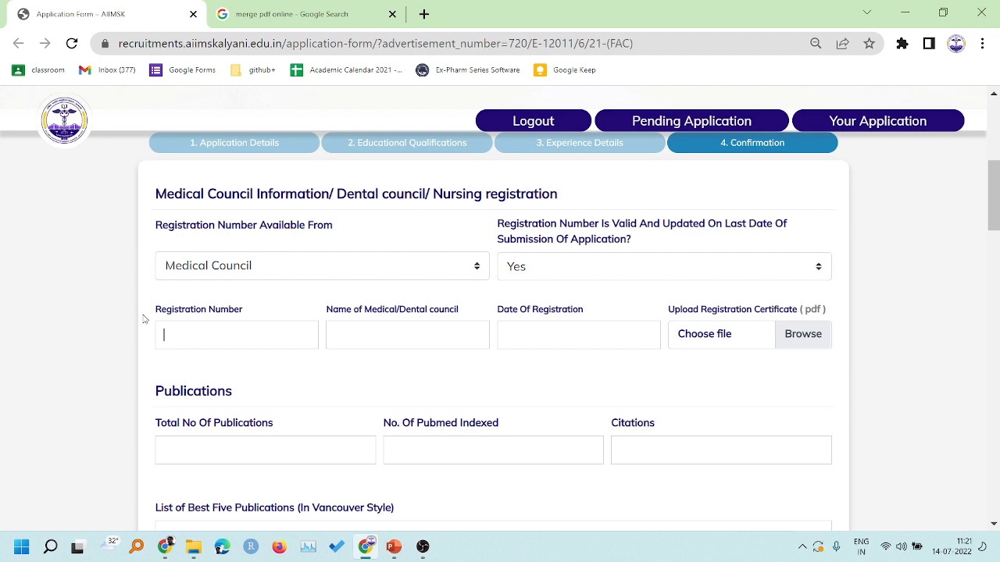
pyautogui.write('45689')
pyautogui.scroll(-1, 361, 261)
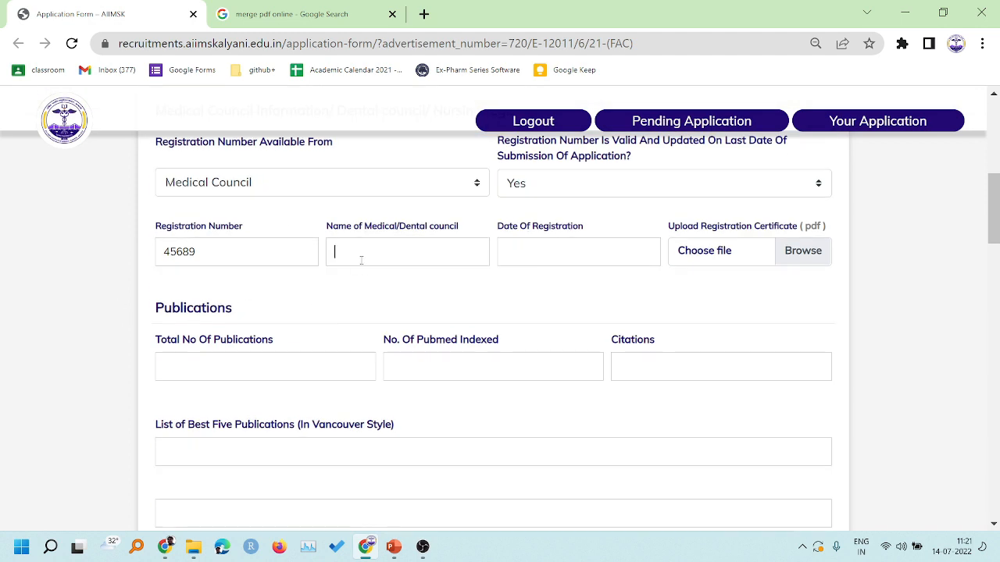
pyautogui.click(361, 260)
pyautogui.write('DFMC')
# - Set the Date Of Registration to 09-07-2015 using the calendar's year list
pyautogui.scroll(-1, 449, 309)
pyautogui.click(552, 177)
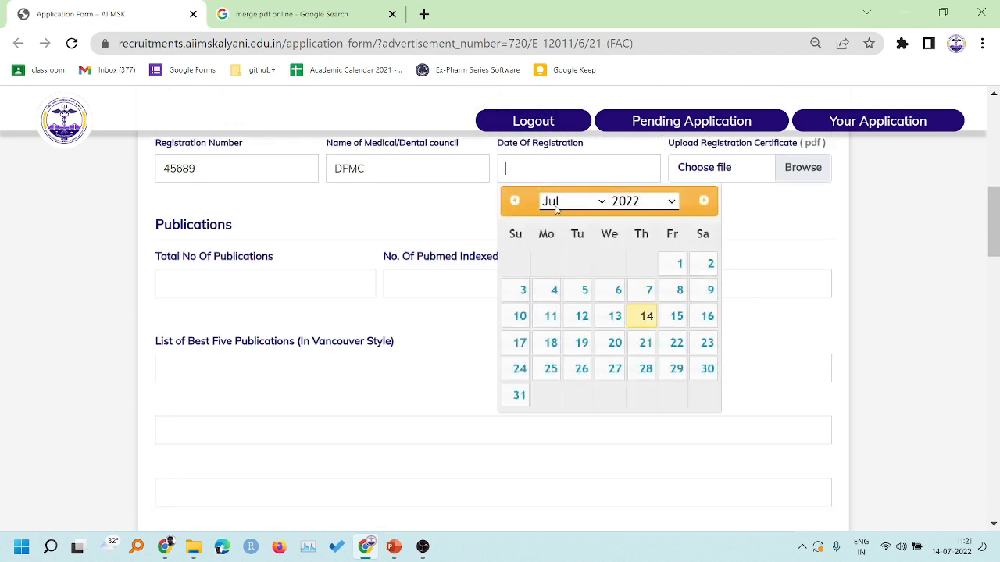
pyautogui.click(637, 202)
pyautogui.click(629, 413)
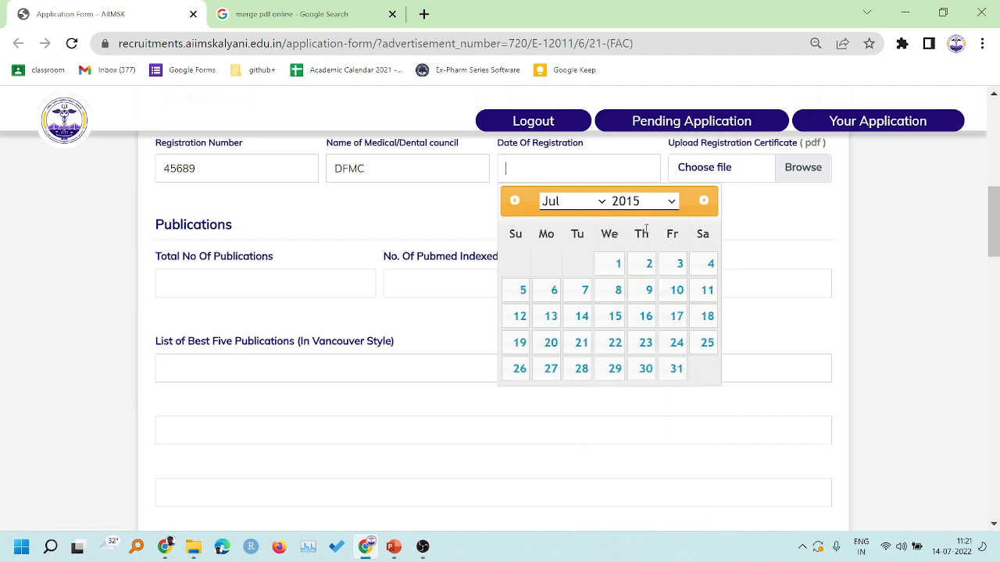
pyautogui.click(646, 293)
# - Toggle registration validity to No, then restore it to Yes
pyautogui.scroll(1, 570, 250)
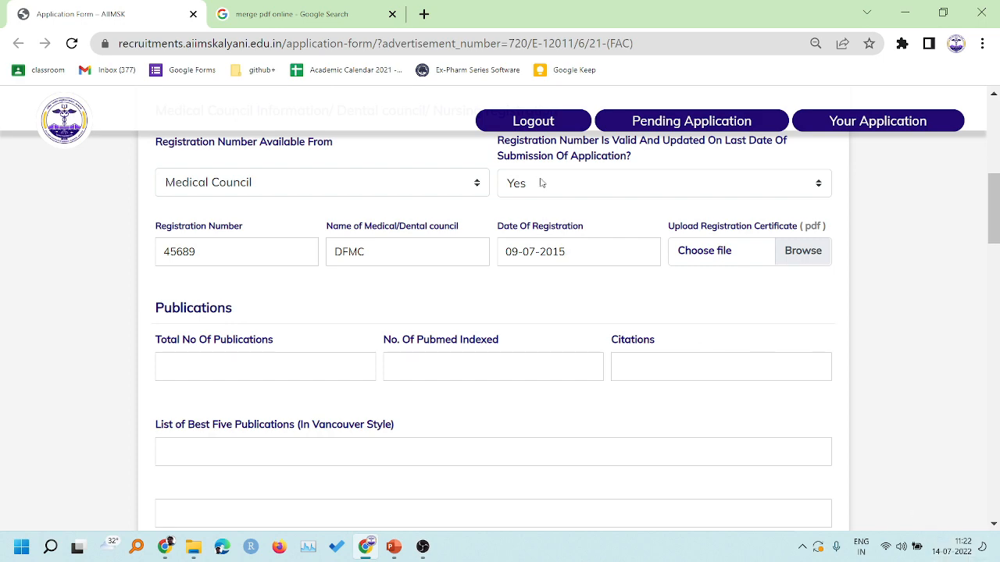
pyautogui.scroll(2, 539, 182)
pyautogui.click(575, 358)
pyautogui.click(531, 379)
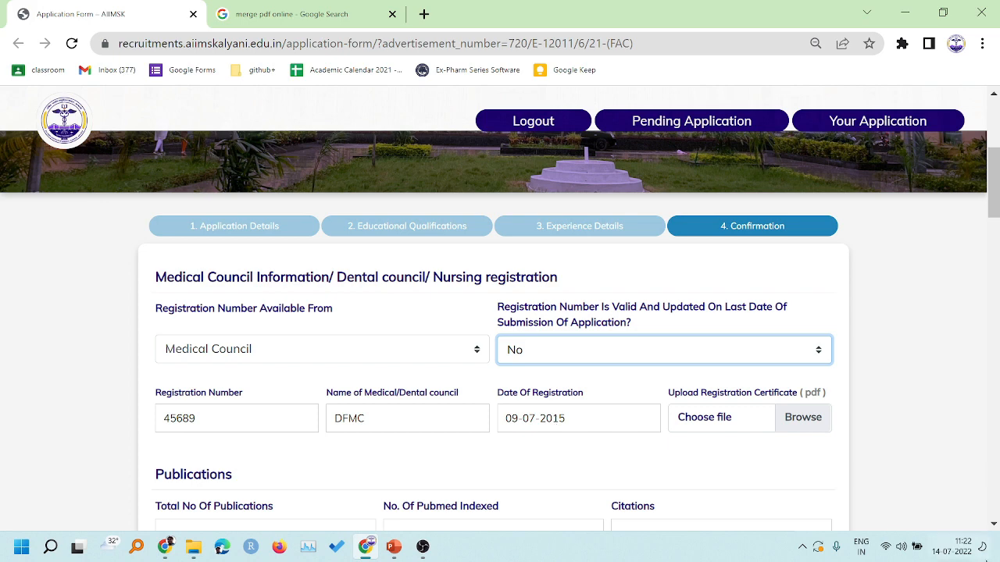
pyautogui.click(614, 352)
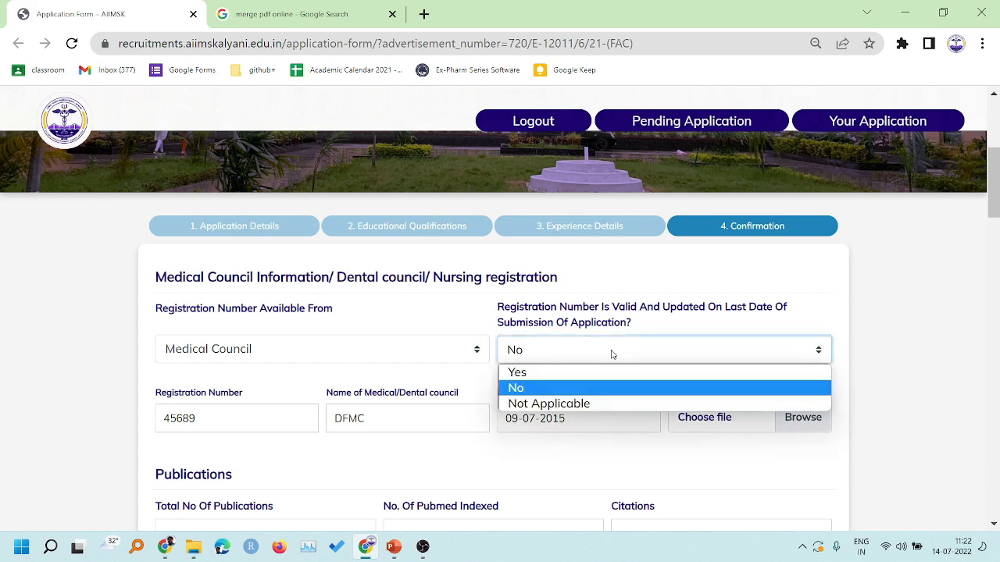
pyautogui.click(576, 373)
# - Attach sample pdf.pdf as the registration certificate
pyautogui.scroll(-2, 594, 451)
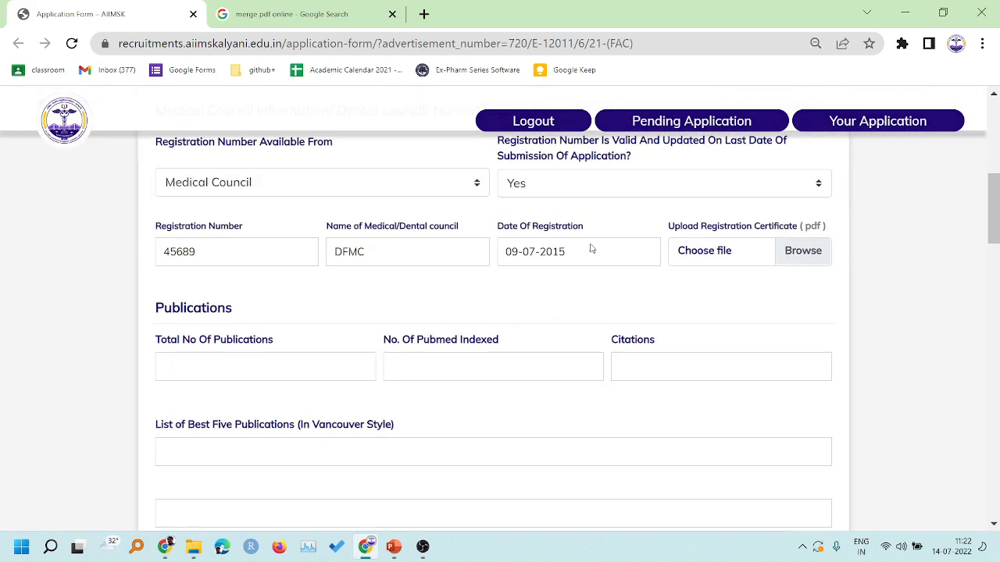
pyautogui.click(710, 256)
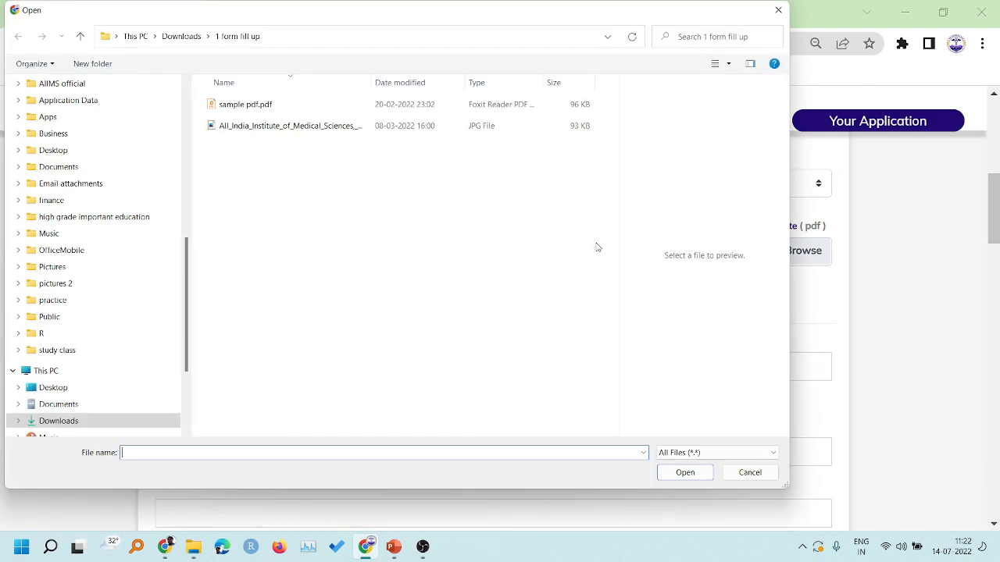
pyautogui.click(272, 109)
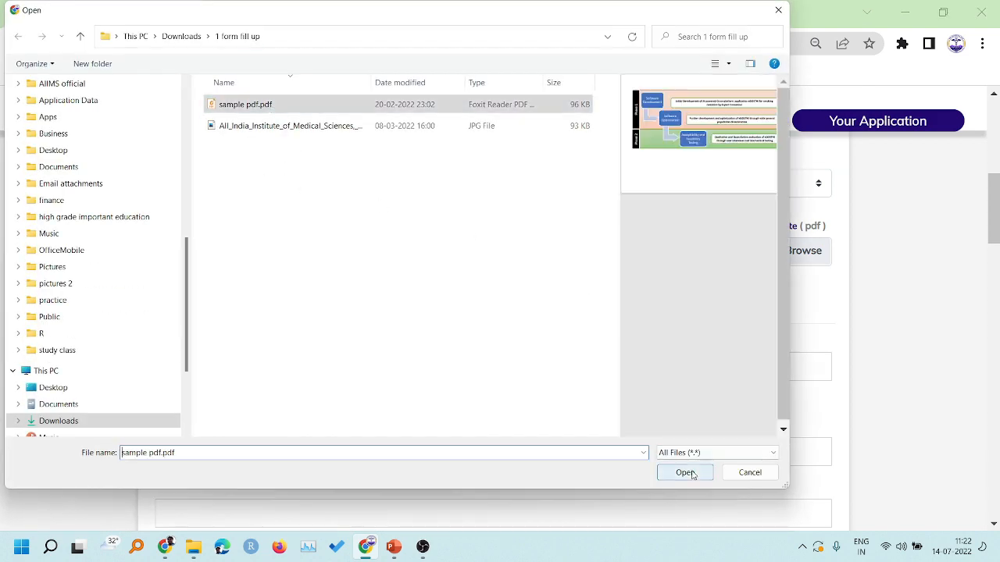
pyautogui.click(687, 472)
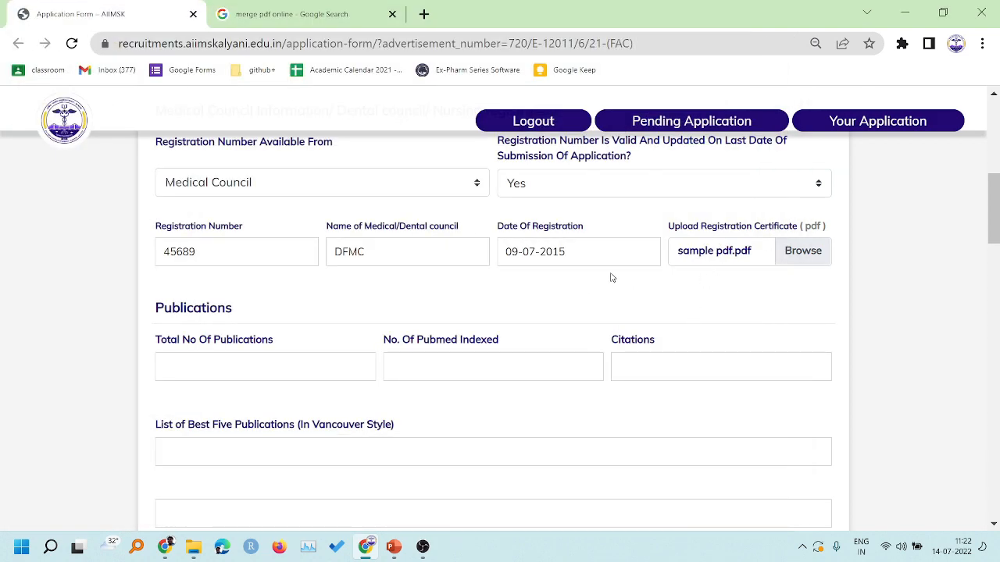
pyautogui.scroll(-1, 612, 277)
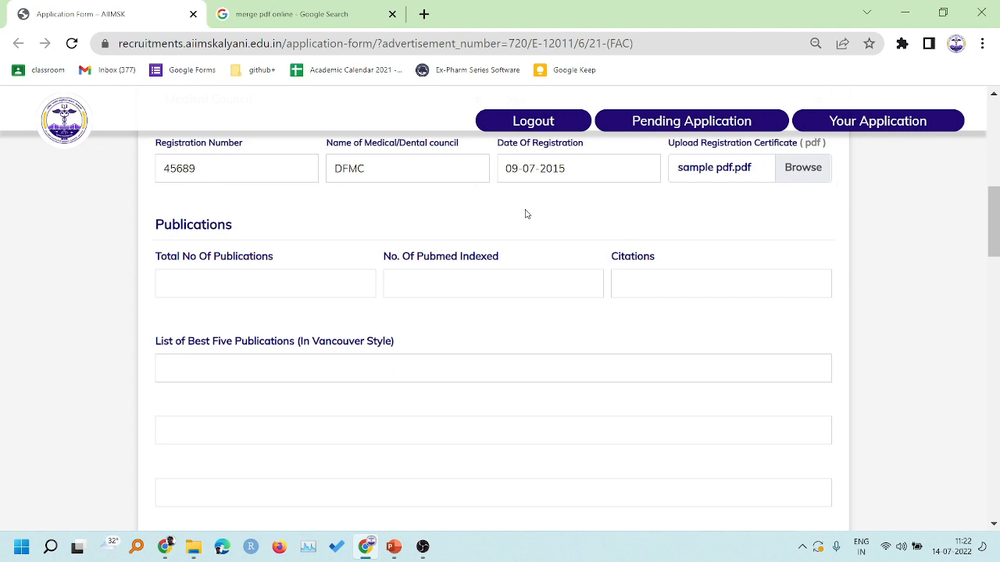
pyautogui.scroll(1, 514, 213)
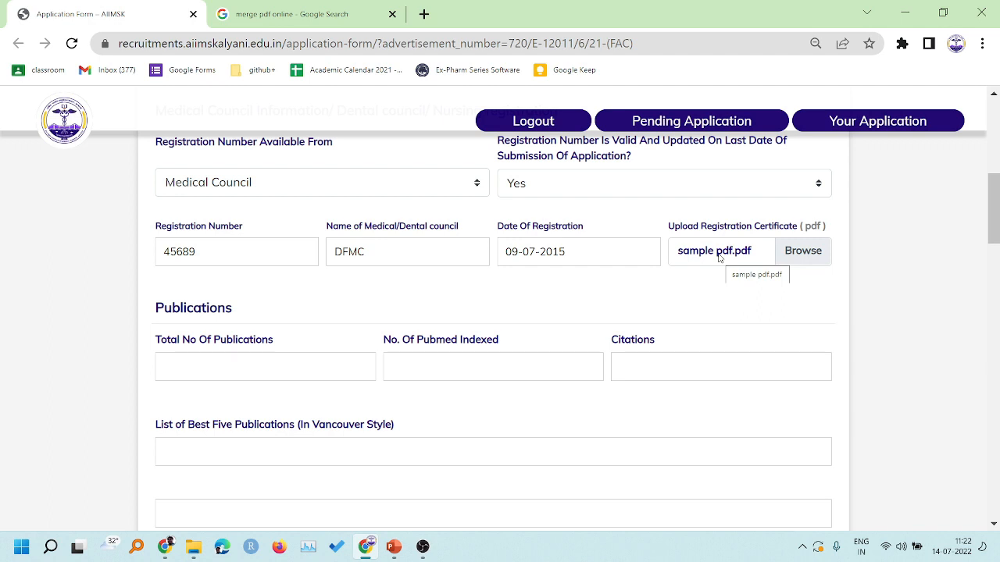
# - Enter total publications 1221, PubMed indexed 3232 and citations 21
pyautogui.scroll(-1, 552, 286)
pyautogui.scroll(-1, 222, 295)
pyautogui.write('1221')
pyautogui.click(417, 203)
pyautogui.write('3232')
pyautogui.click(631, 197)
pyautogui.write('212')
# - Fill all five best publication entries in Vancouver format with placeholder text
pyautogui.click(336, 289)
pyautogui.scroll(-1, 288, 276)
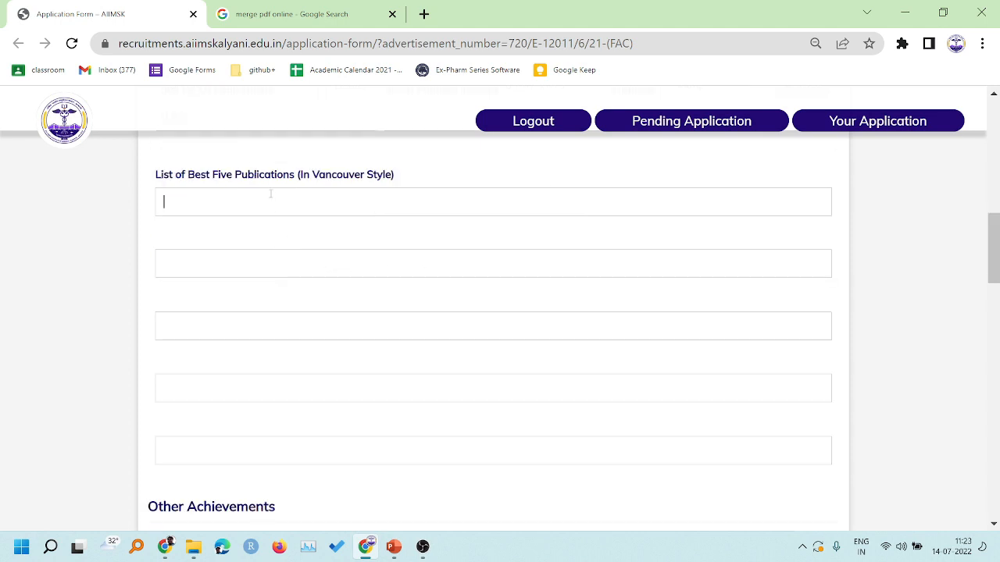
pyautogui.write('sdasdasdsa')
pyautogui.click(214, 261)
pyautogui.write('asdasdasd')
pyautogui.click(213, 319)
pyautogui.write('asdsada')
pyautogui.click(212, 391)
pyautogui.write('asdsadsa')
pyautogui.click(207, 441)
pyautogui.write('asdsada')
# - Fill Other Achievements: book authorship, journal editor, patents, research grant and fellowship
pyautogui.scroll(-2, 234, 394)
pyautogui.click(221, 399)
pyautogui.write('asdsadsa')
pyautogui.scroll(-3, 221, 390)
pyautogui.click(196, 232)
pyautogui.write('assadasdsa')
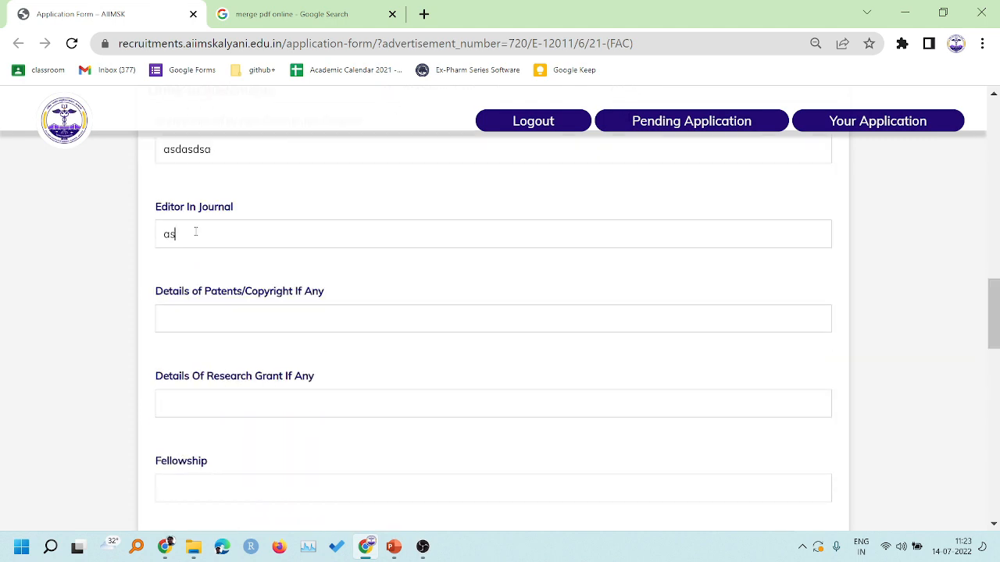
pyautogui.click(216, 314)
pyautogui.write('asdsadas')
pyautogui.click(188, 404)
pyautogui.write('adsads')
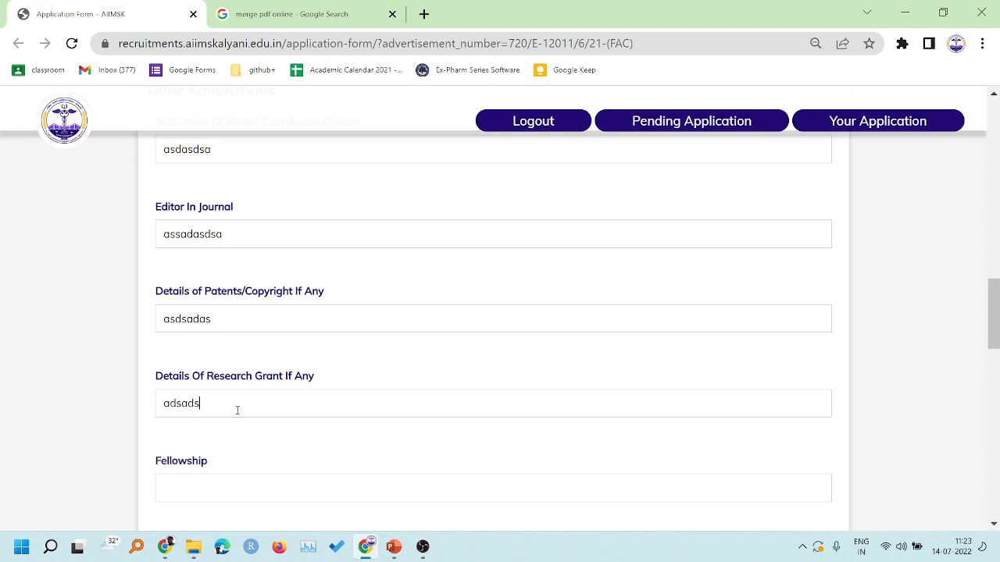
pyautogui.write('ddsf')
pyautogui.scroll(-1, 260, 323)
pyautogui.click(214, 415)
pyautogui.write('s')
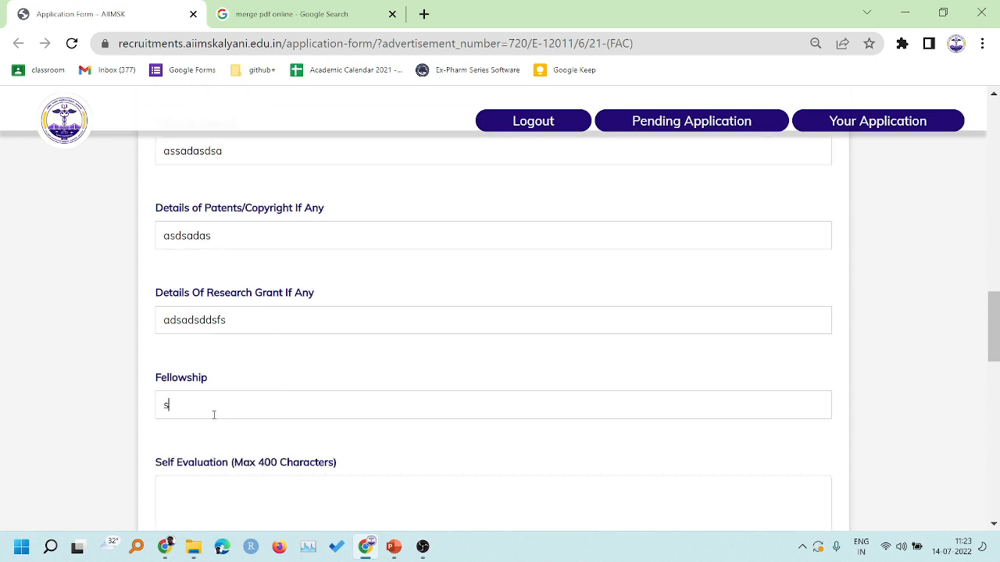
pyautogui.write('dsfsdf')
# - Write the Self Evaluation text
pyautogui.scroll(-3, 277, 357)
pyautogui.click(236, 255)
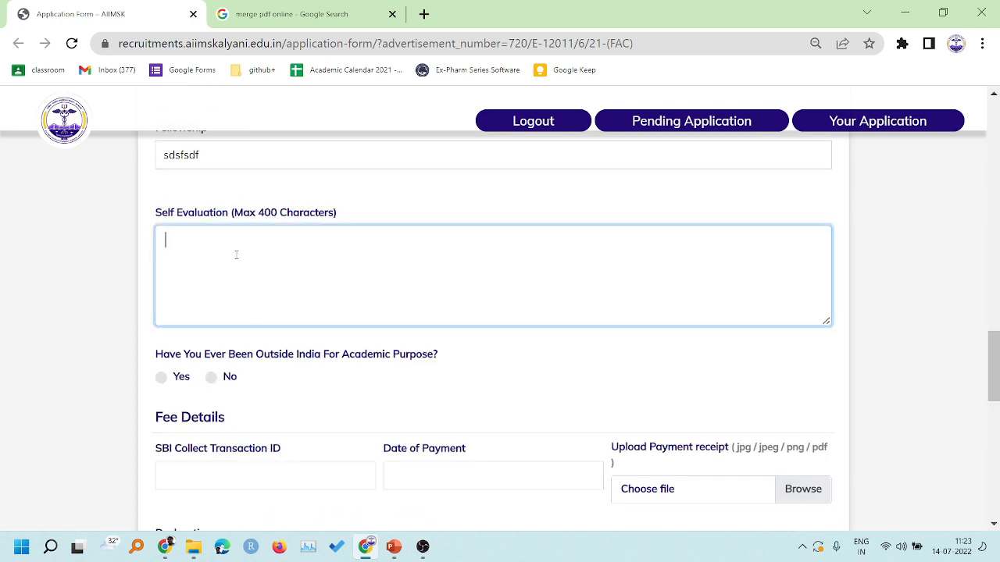
pyautogui.write('dsfsfsdfsdfsdfds')
pyautogui.click(321, 193)
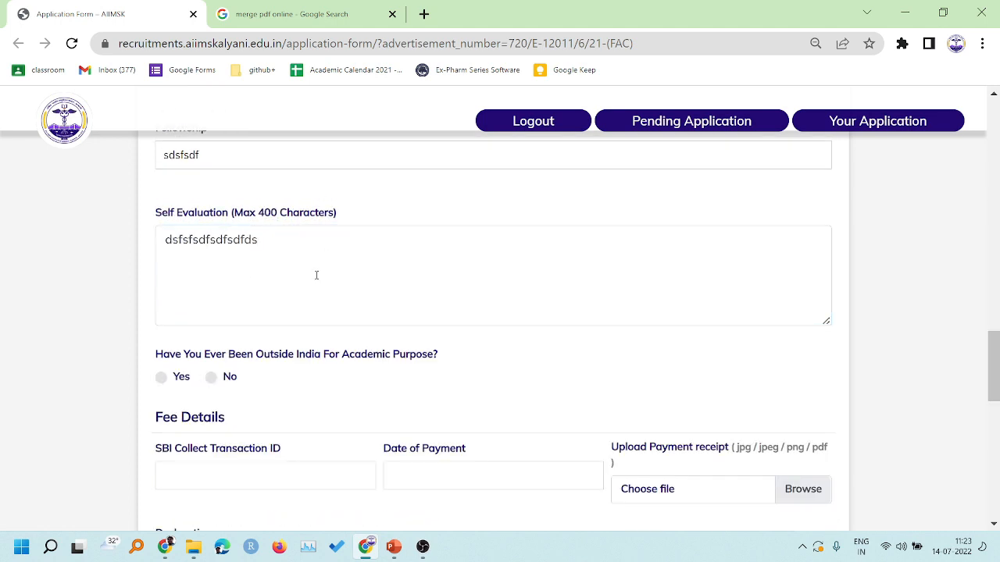
pyautogui.scroll(-1, 300, 273)
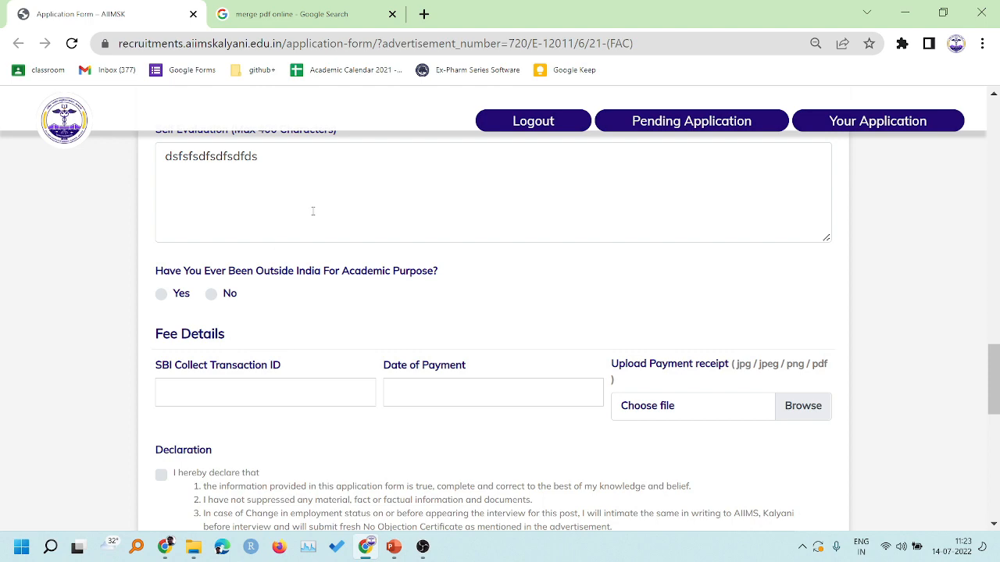
pyautogui.scroll(1, 312, 212)
pyautogui.scroll(-2, 310, 226)
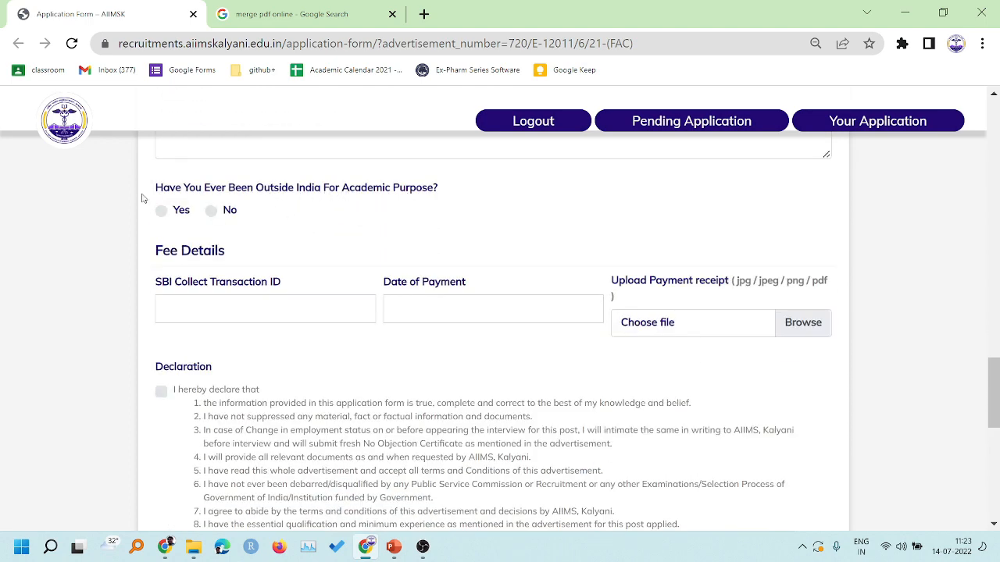
# - Answer No to academic travel outside India, after briefly trying Yes
pyautogui.click(161, 211)
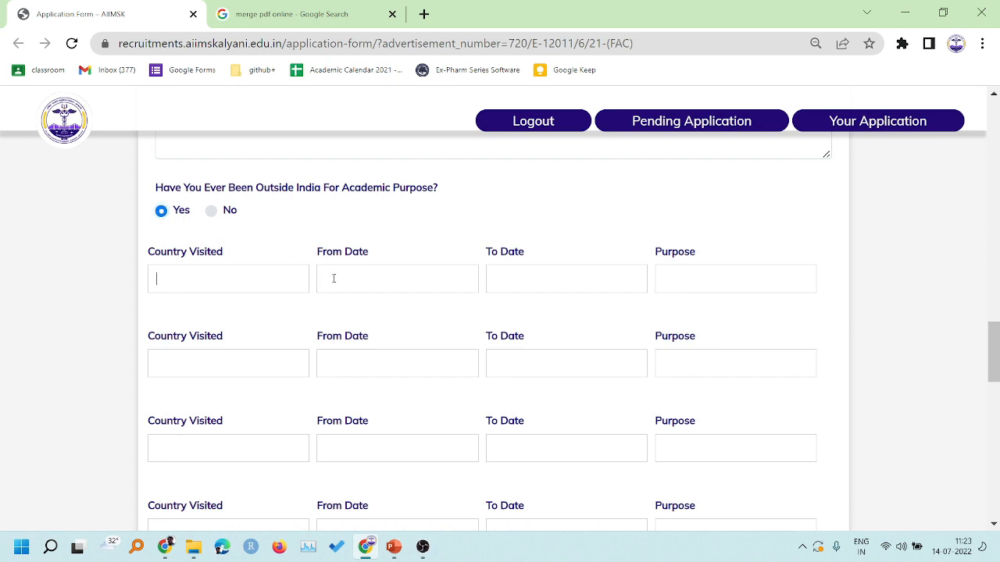
pyautogui.scroll(-1, 328, 279)
pyautogui.click(414, 193)
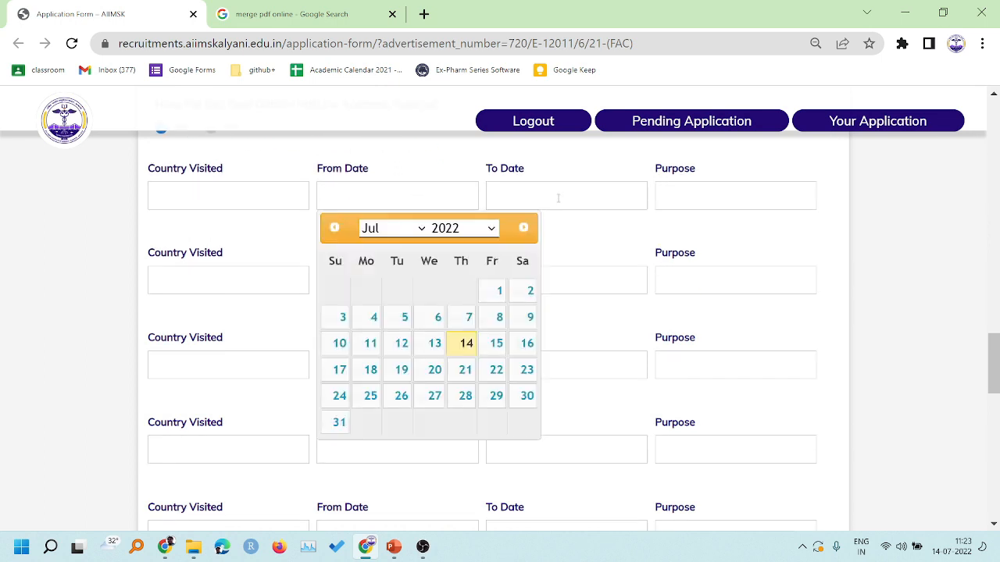
pyautogui.click(557, 198)
pyautogui.click(707, 180)
pyautogui.scroll(1, 317, 312)
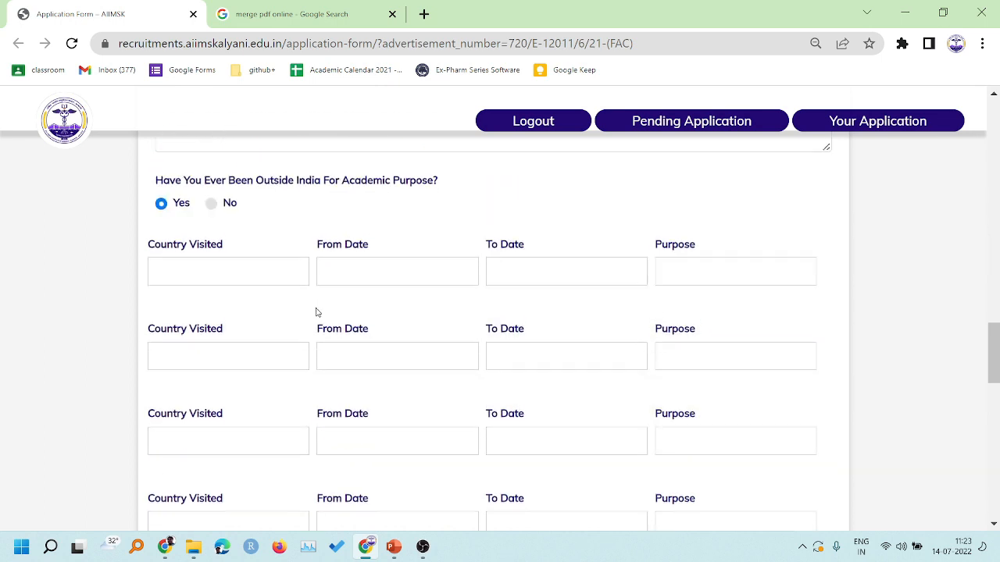
pyautogui.click(211, 210)
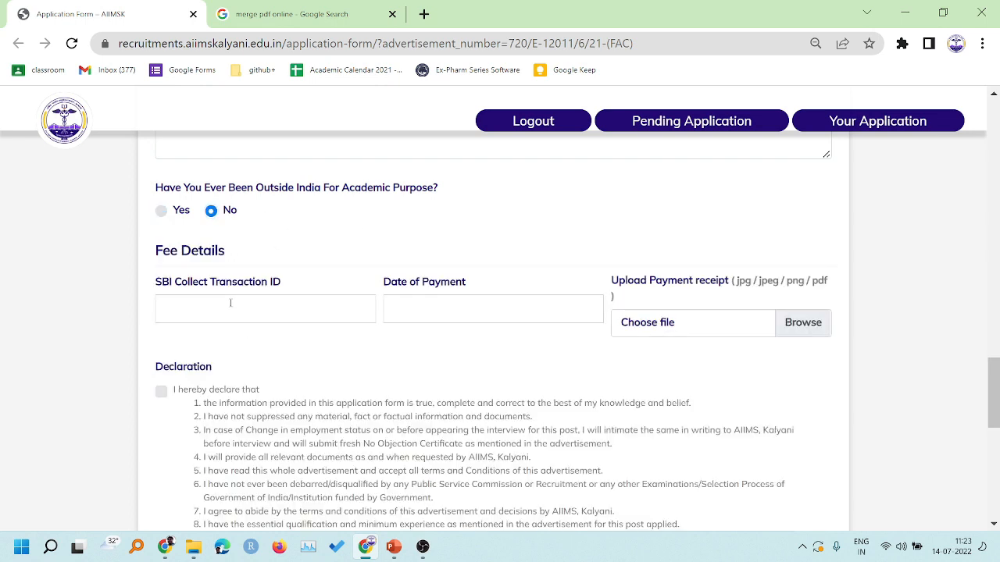
# - Enter the SBI transaction ID and set the payment date to 06-07-2022
pyautogui.write('sdasdsadasdasd')
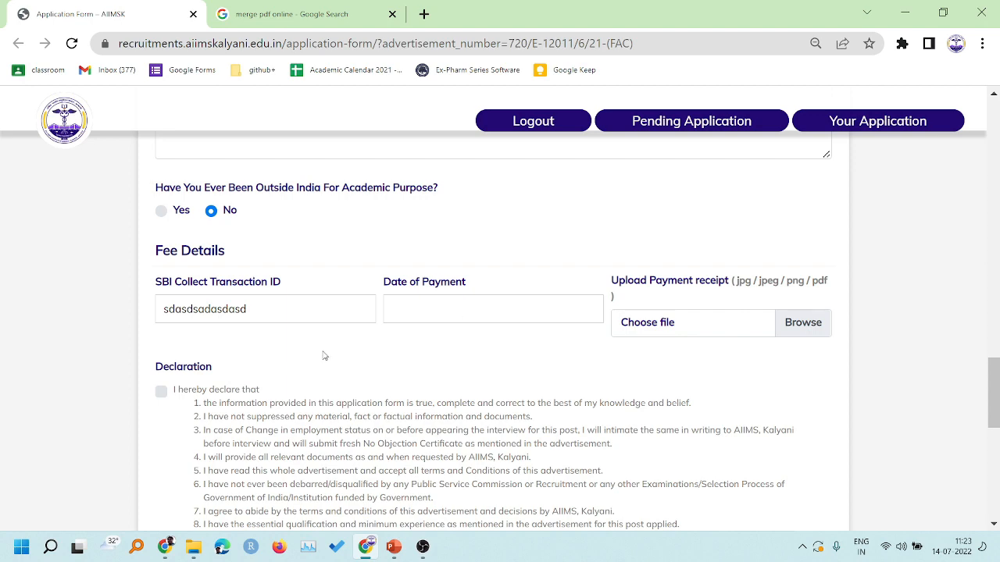
pyautogui.scroll(-1, 324, 356)
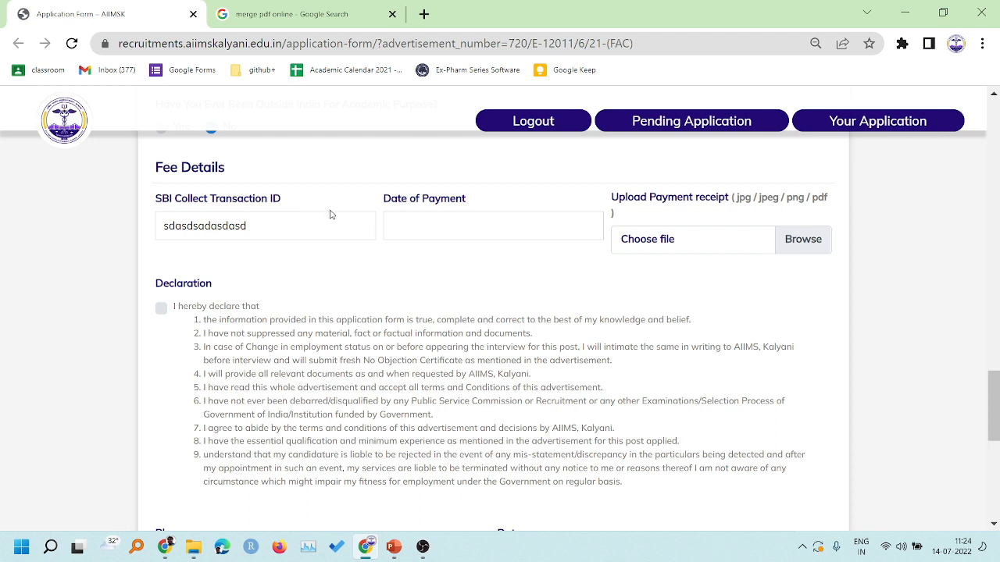
pyautogui.click(414, 227)
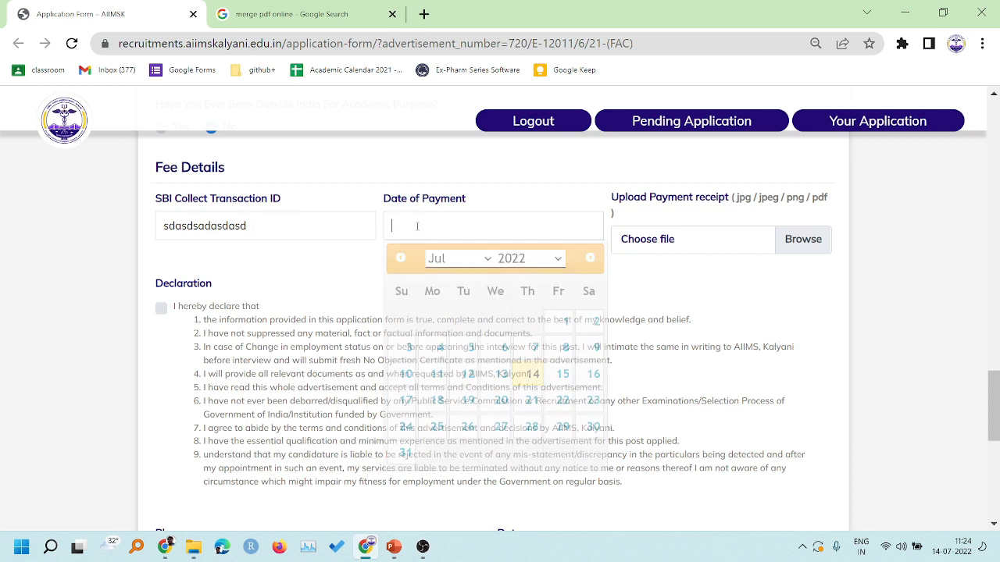
pyautogui.click(504, 347)
# - Upload sample pdf.pdf as the fee receipt and tick the declaration checkbox
pyautogui.click(651, 245)
pyautogui.click(247, 106)
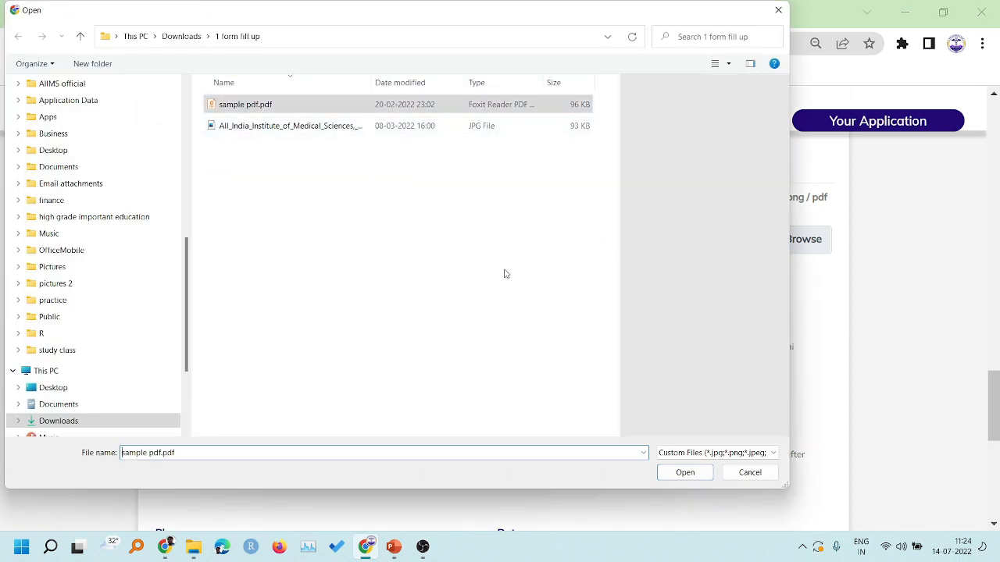
pyautogui.click(682, 473)
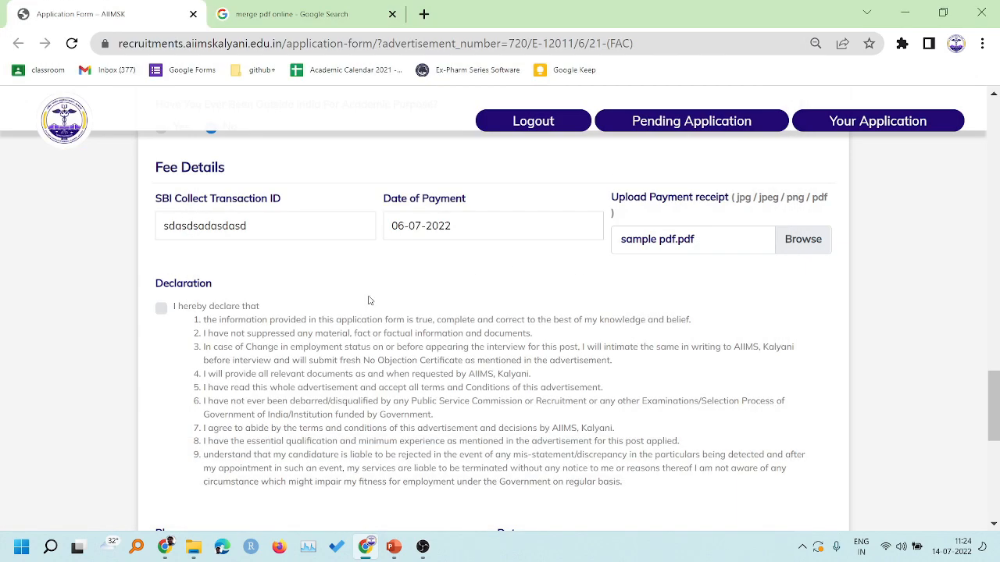
pyautogui.scroll(-2, 304, 306)
pyautogui.scroll(1, 264, 281)
pyautogui.click(161, 225)
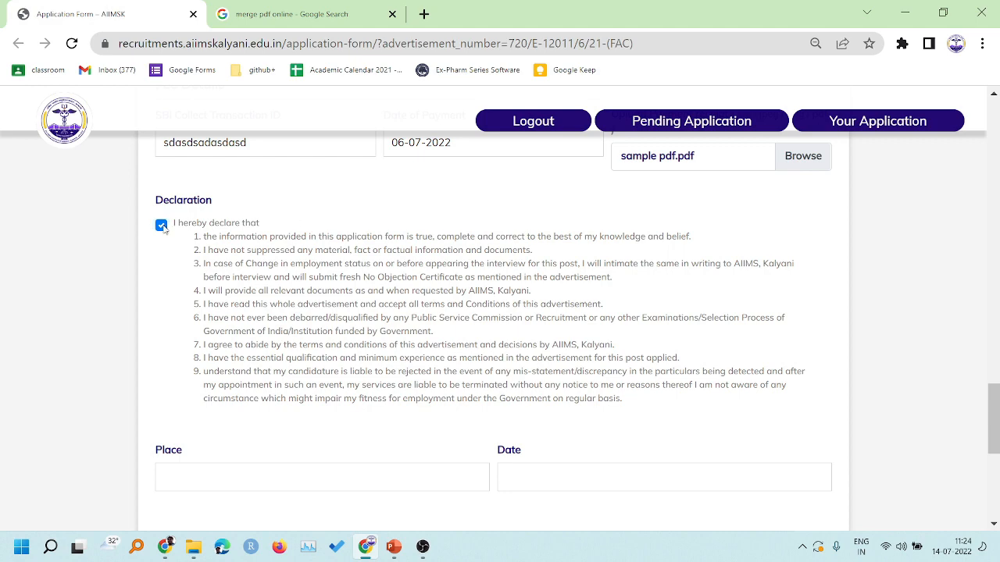
# - Set the declaration place to kolkata and date to 14-07-2022, then review the form
pyautogui.scroll(-2, 307, 369)
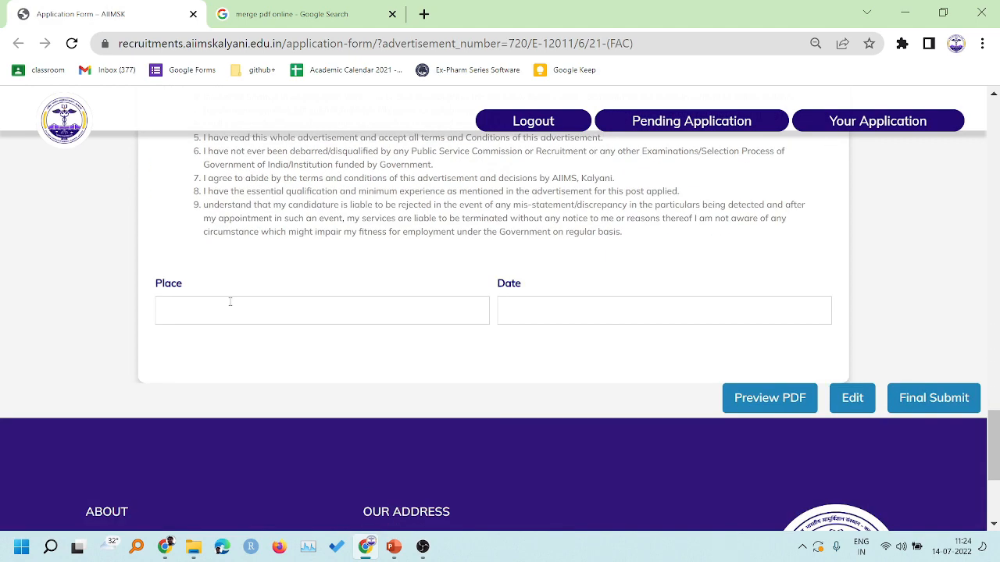
pyautogui.click(229, 301)
pyautogui.write('kolkata')
pyautogui.click(607, 311)
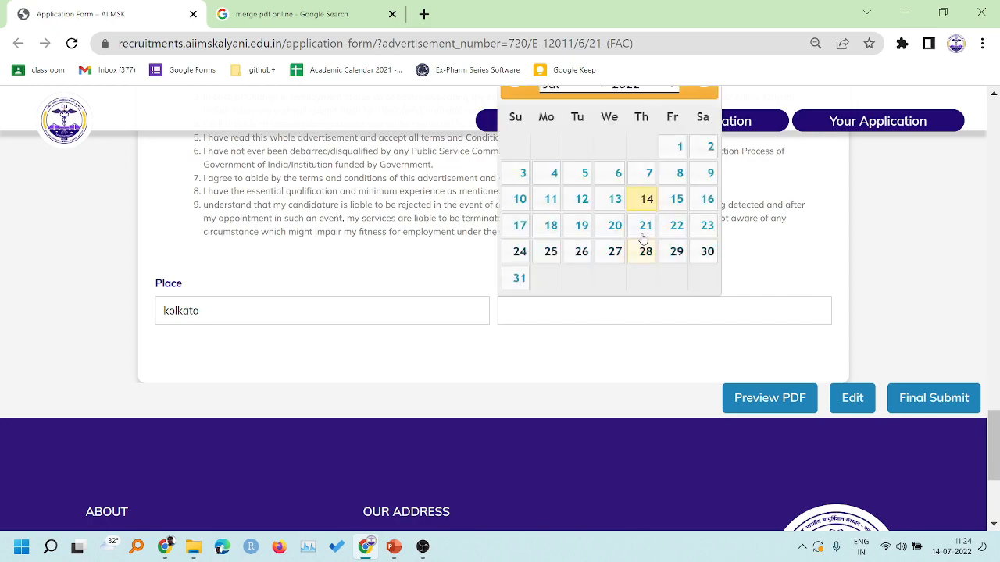
pyautogui.click(645, 197)
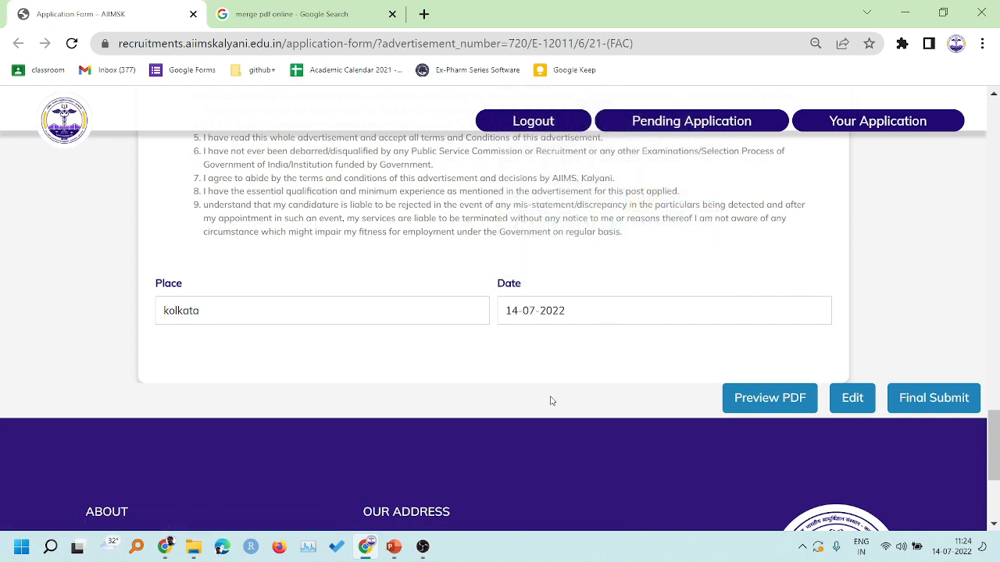
pyautogui.scroll(5, 556, 360)
pyautogui.scroll(-6, 551, 402)
pyautogui.scroll(15, 542, 269)
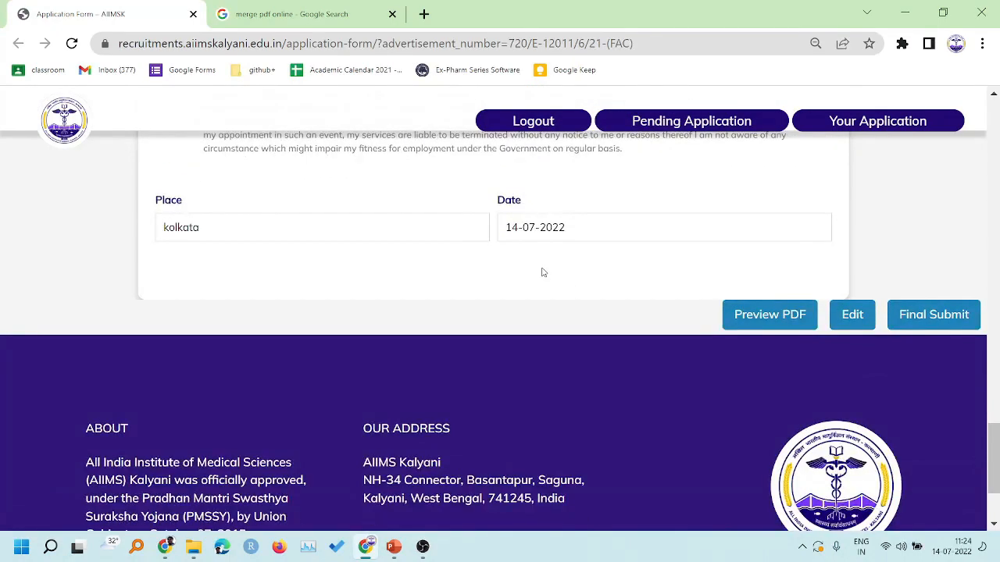
pyautogui.scroll(-18, 541, 271)
# - Generate the draft preview Non-Sumbitting-1503.pdf and open it in Chrome
pyautogui.click(756, 316)
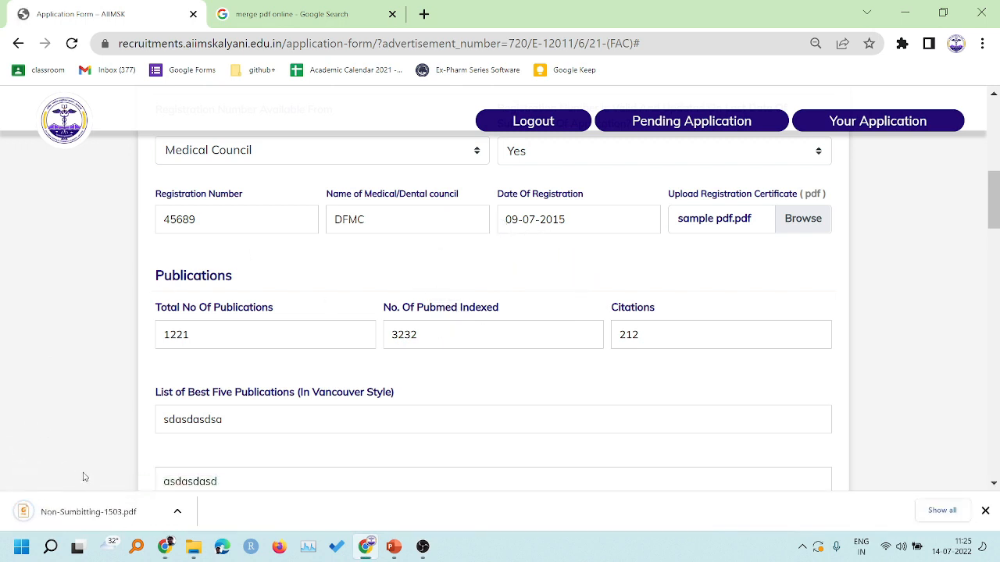
pyautogui.click(88, 511)
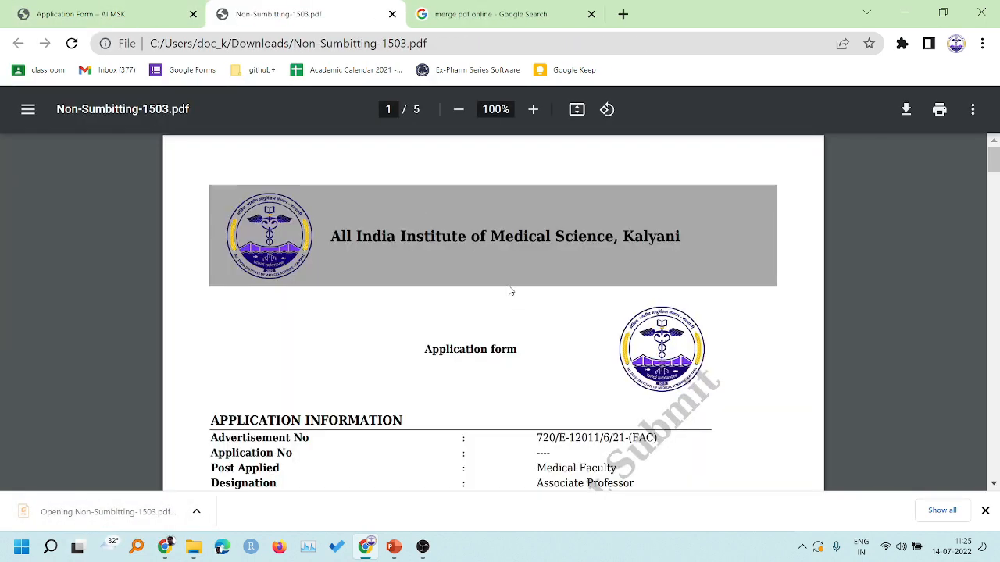
pyautogui.scroll(-3, 500, 281)
pyautogui.scroll(3, 461, 260)
# - Scroll through pages 2–4 checking qualifications, experience, medical council and declaration
pyautogui.scroll(-1, 426, 297)
pyautogui.scroll(-2, 424, 299)
pyautogui.scroll(-1, 430, 286)
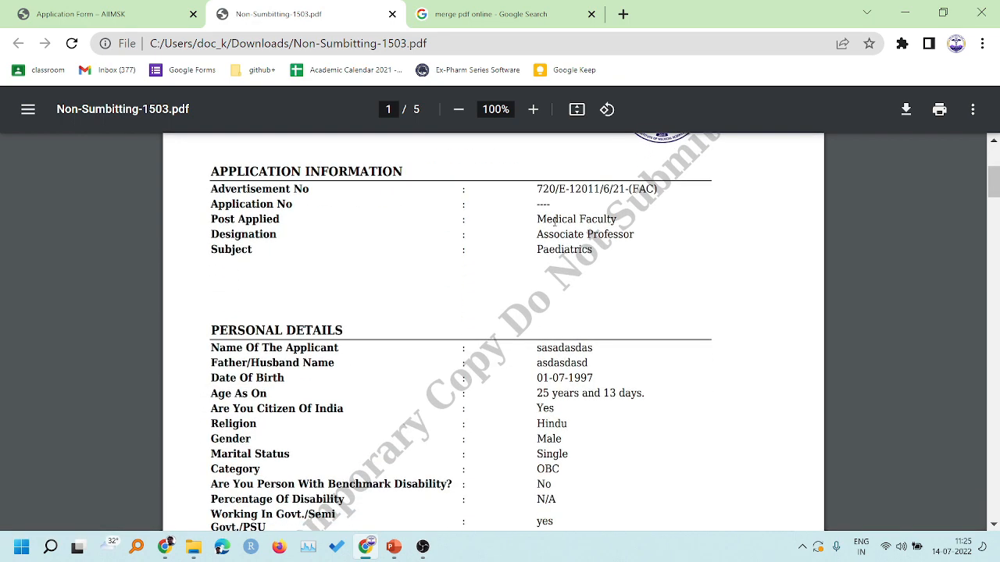
pyautogui.scroll(-2, 583, 296)
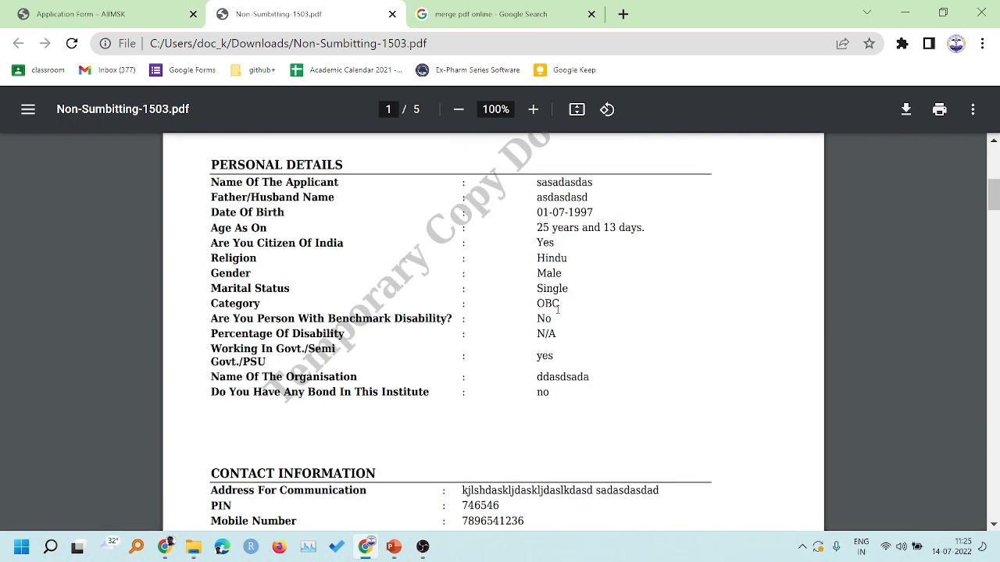
pyautogui.scroll(3, 383, 334)
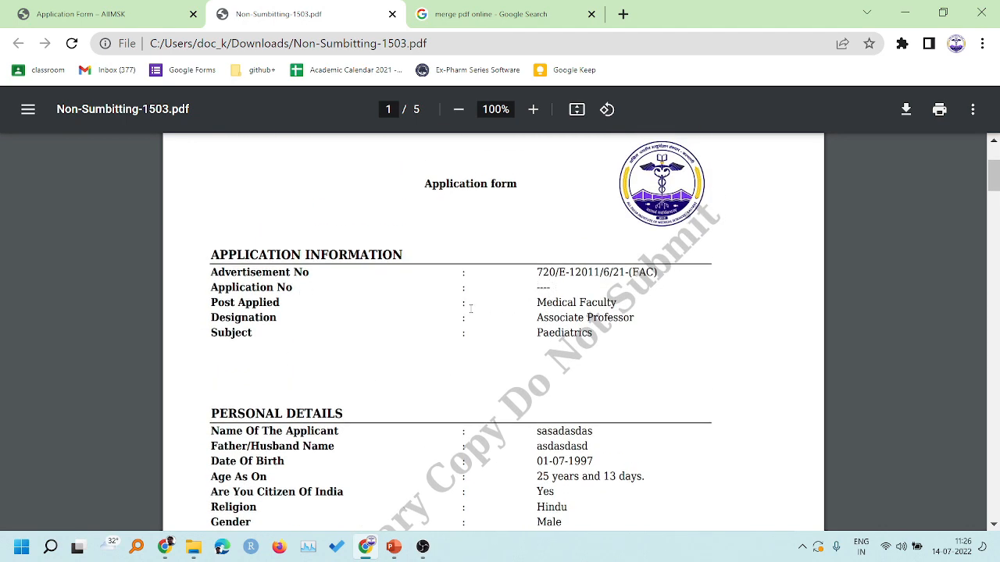
pyautogui.scroll(-2, 469, 308)
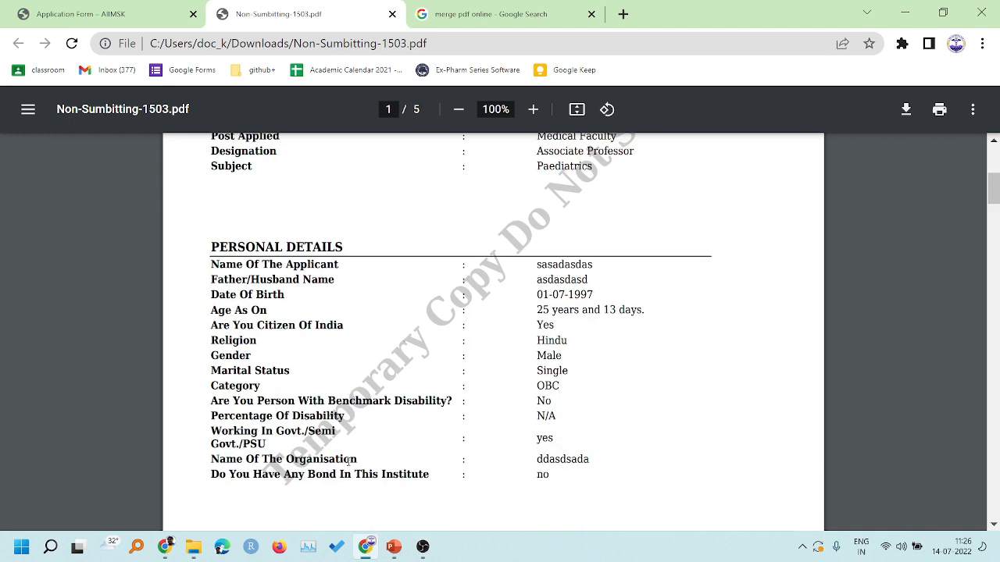
pyautogui.scroll(2, 610, 211)
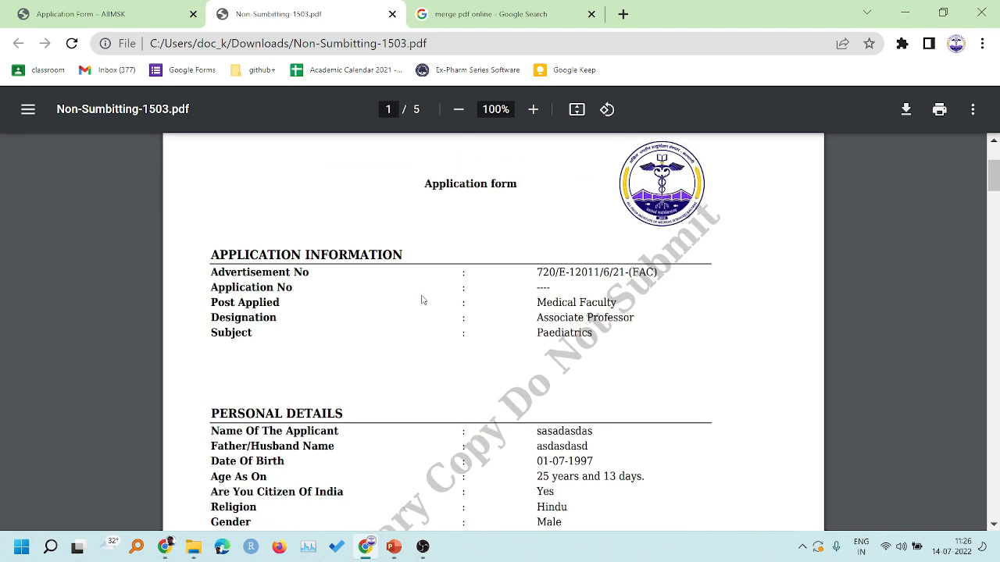
pyautogui.scroll(-20, 441, 335)
pyautogui.scroll(3, 441, 334)
pyautogui.scroll(2, 440, 335)
pyautogui.scroll(2, 440, 335)
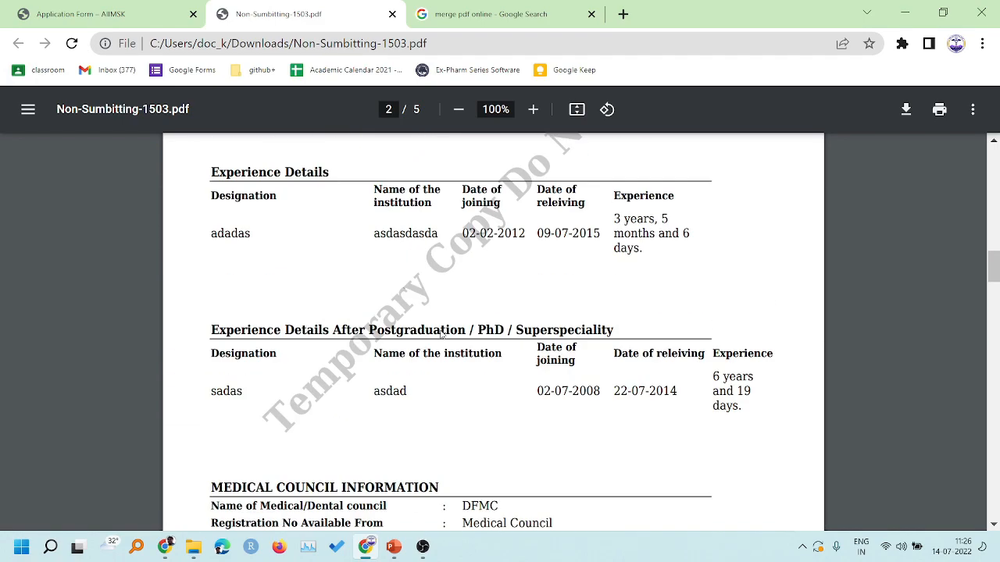
pyautogui.scroll(4, 324, 315)
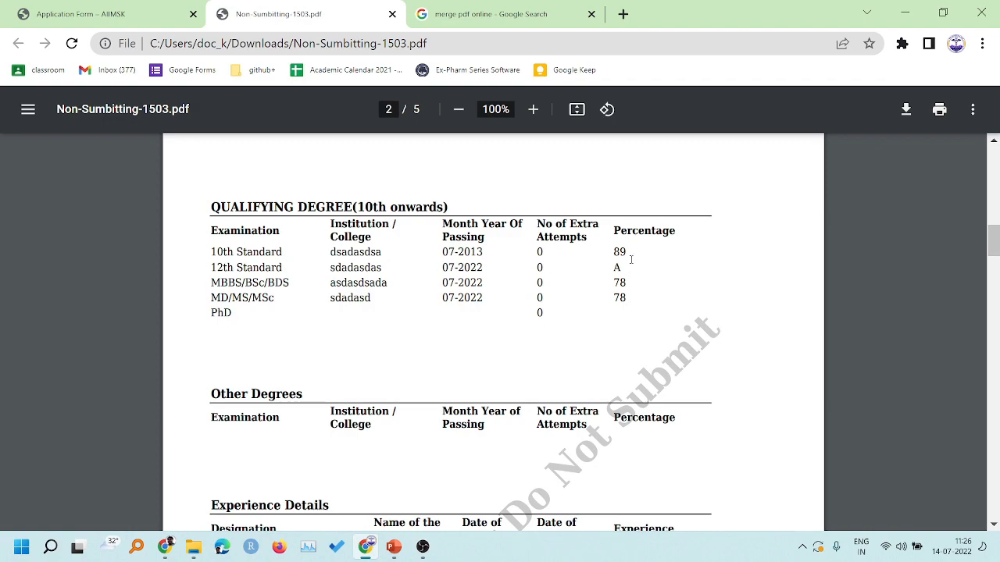
pyautogui.scroll(-7, 469, 312)
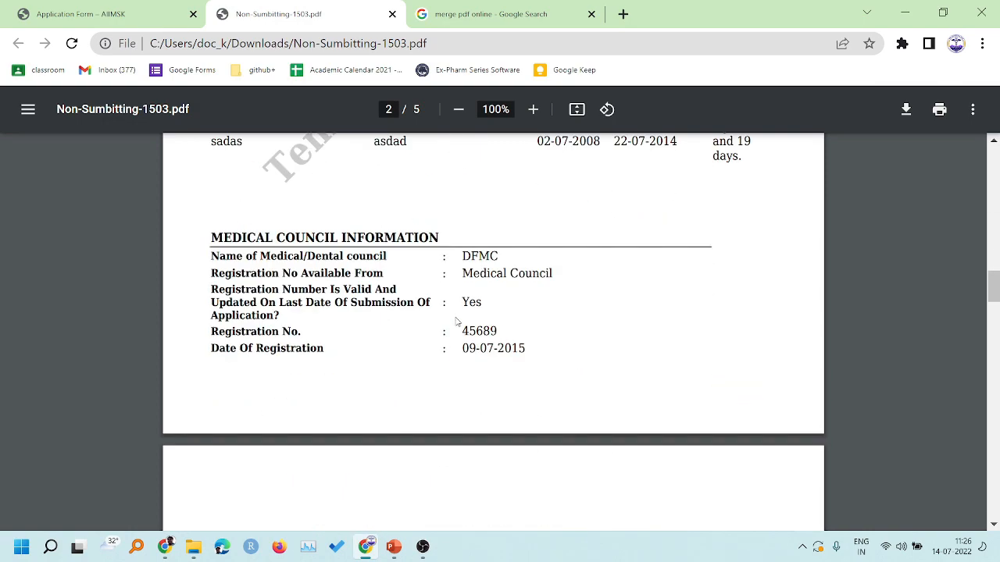
pyautogui.scroll(1, 457, 321)
pyautogui.scroll(-10, 457, 322)
pyautogui.scroll(-12, 457, 321)
pyautogui.scroll(3, 457, 321)
# - Compare the form's end (kolkata, 14-07-2022) against the draft PDF tab, ending near Final Submit
pyautogui.click(114, 10)
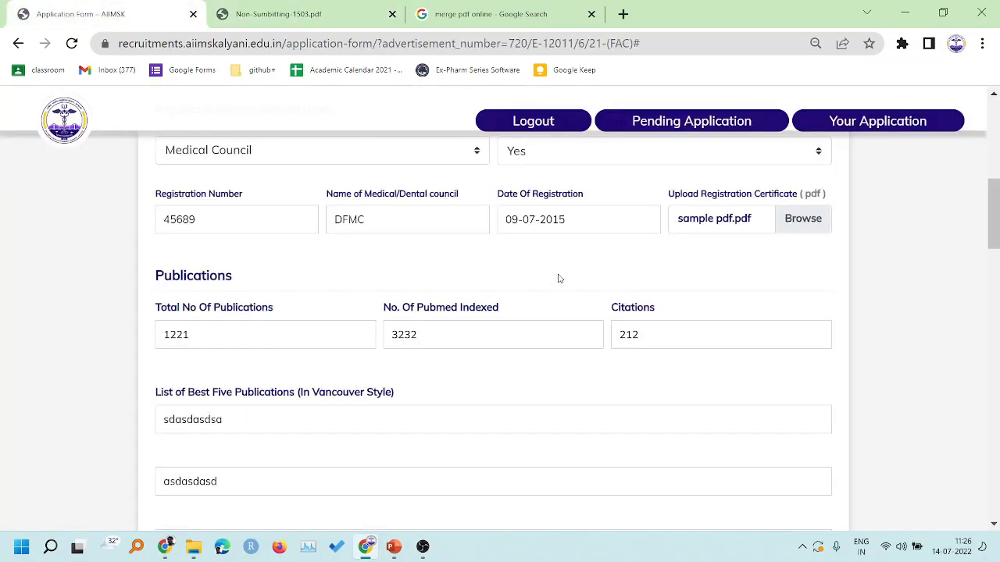
pyautogui.scroll(-15, 589, 330)
pyautogui.scroll(-5, 592, 341)
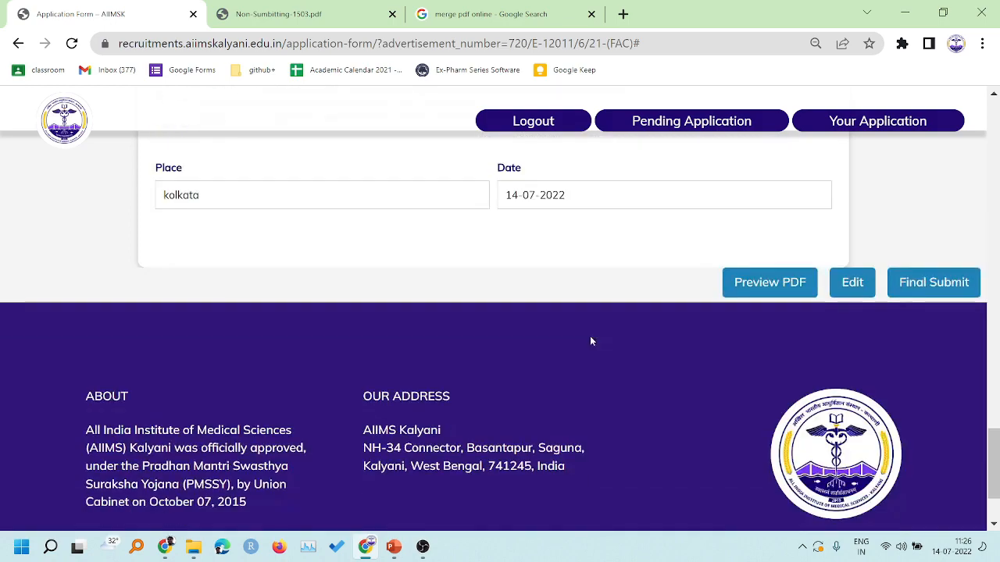
pyautogui.click(242, 9)
pyautogui.scroll(15, 437, 348)
pyautogui.scroll(4, 438, 348)
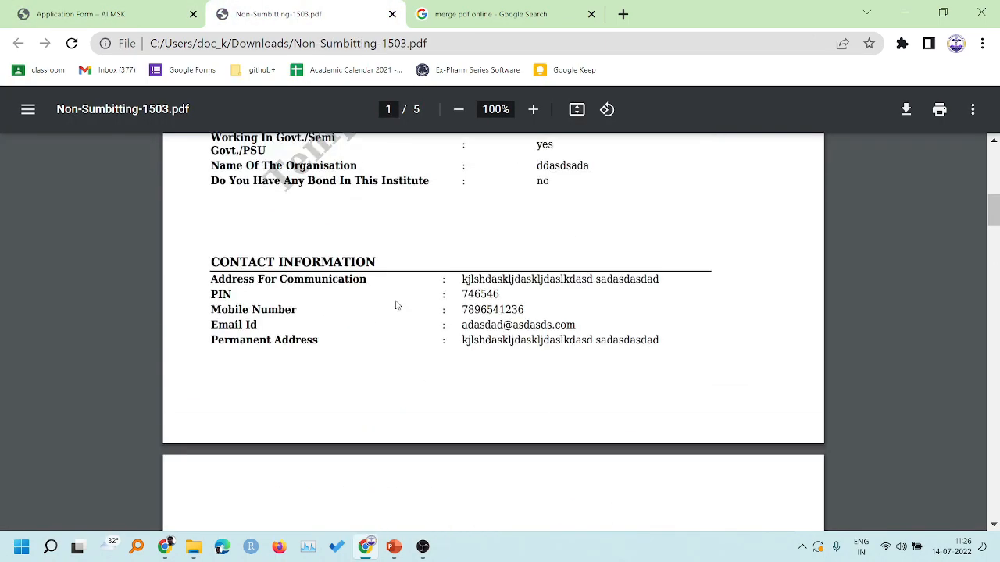
pyautogui.click(100, 7)
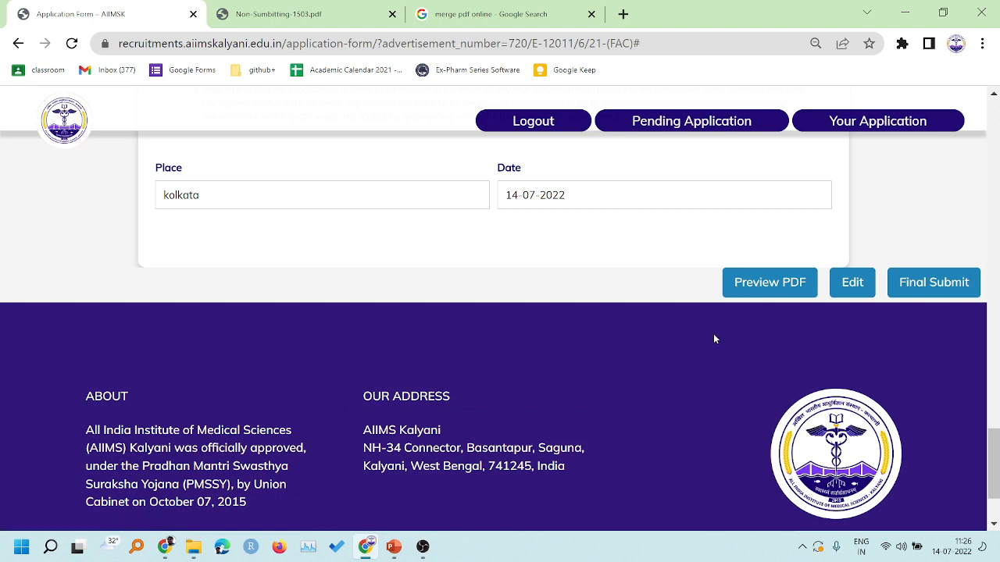
pyautogui.hotkey('ctrl', 'Tab')
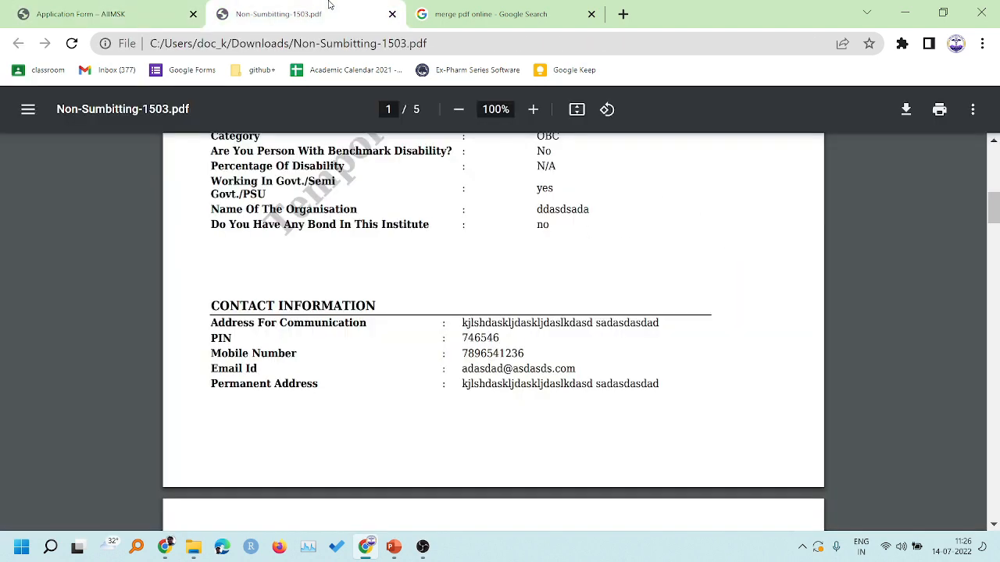
pyautogui.scroll(8, 356, 354)
pyautogui.scroll(-6, 355, 355)
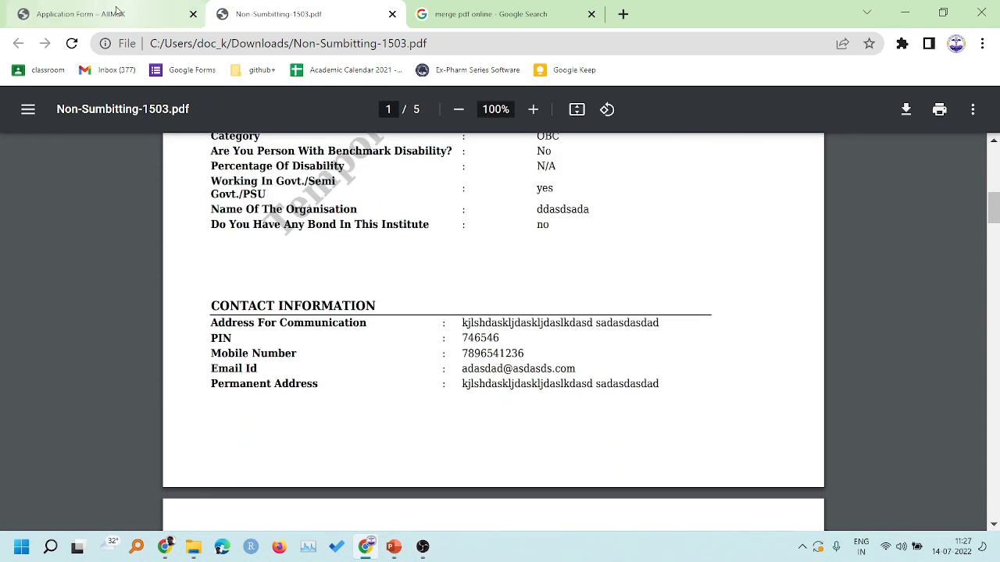
pyautogui.click(165, 8)
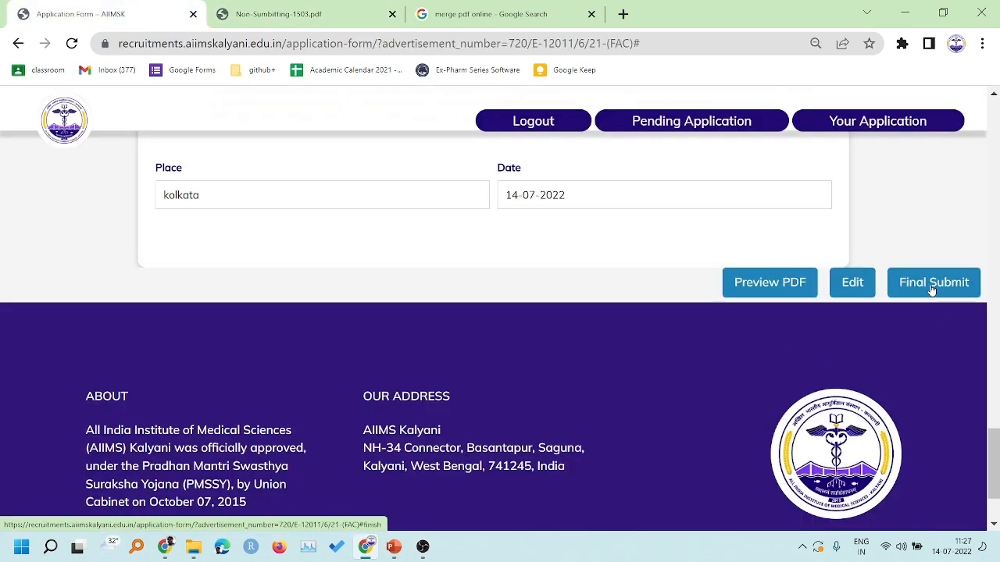
pyautogui.scroll(2, 932, 291)
# - Final-submit the application and acknowledge both confirmation dialogs
pyautogui.click(941, 451)
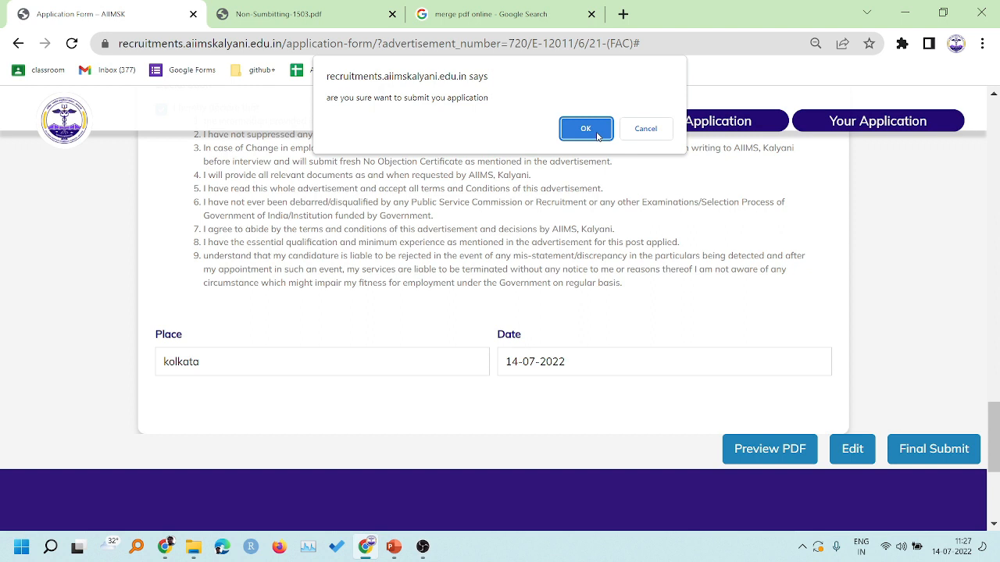
pyautogui.click(597, 136)
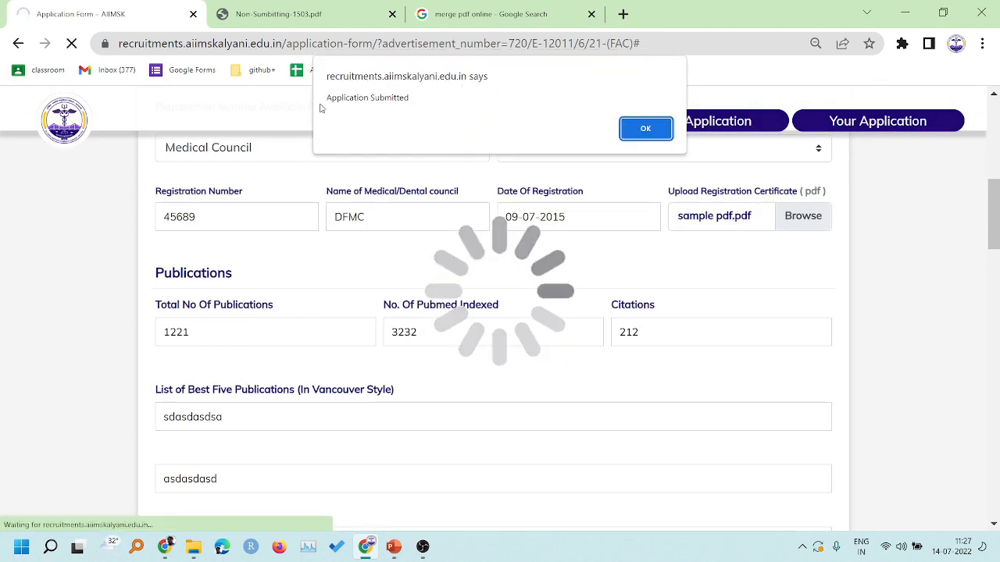
pyautogui.click(645, 133)
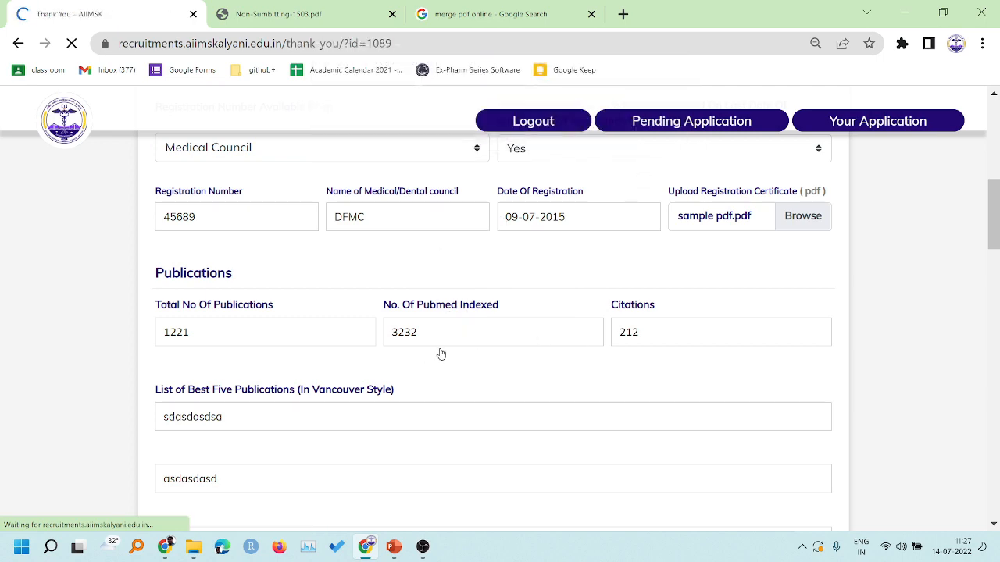
# - Highlight the application ID and the Associate Professor post name on the thank-you page
pyautogui.scroll(-3, 506, 295)
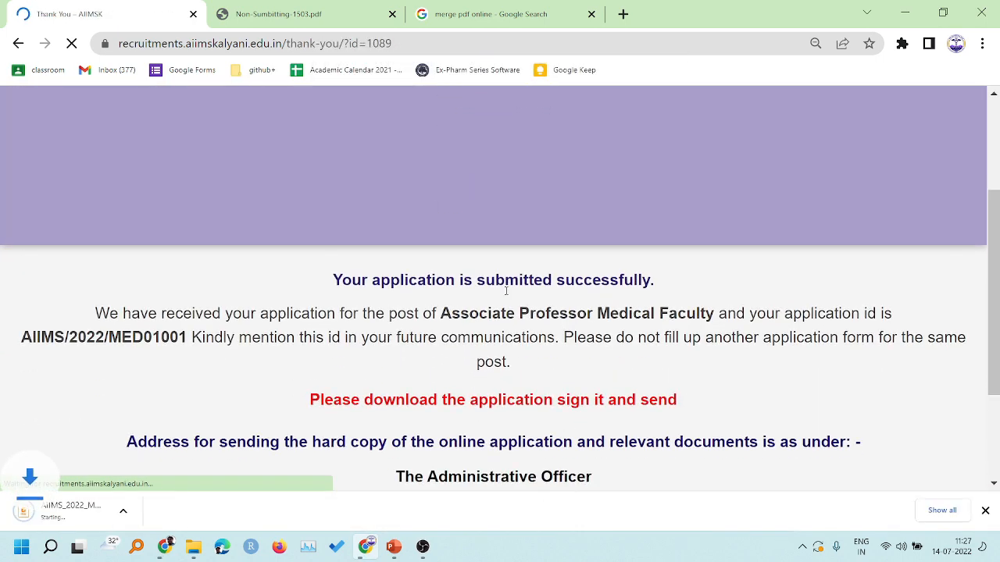
pyautogui.scroll(-1, 630, 234)
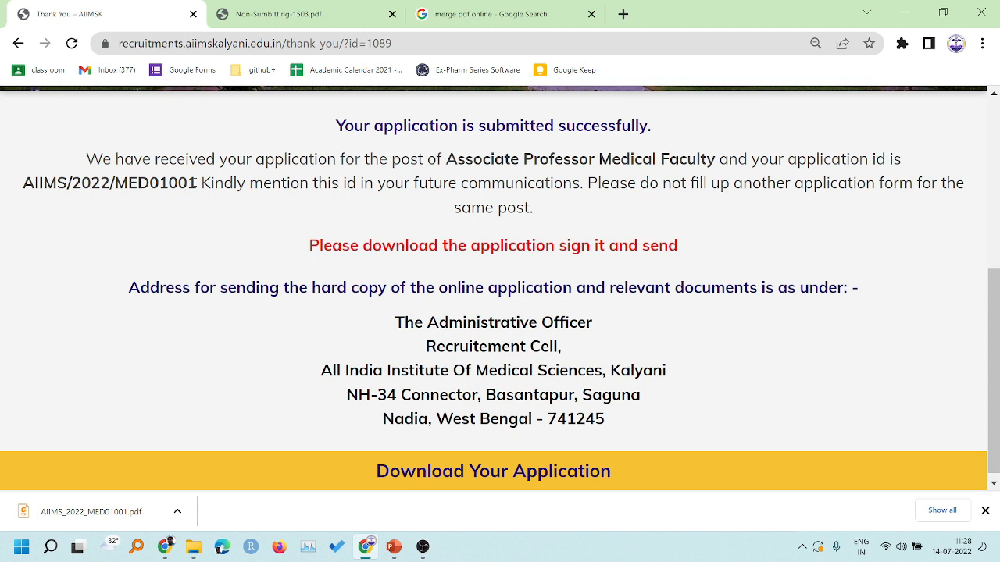
pyautogui.moveTo(195, 182); pyautogui.dragTo(23, 184)
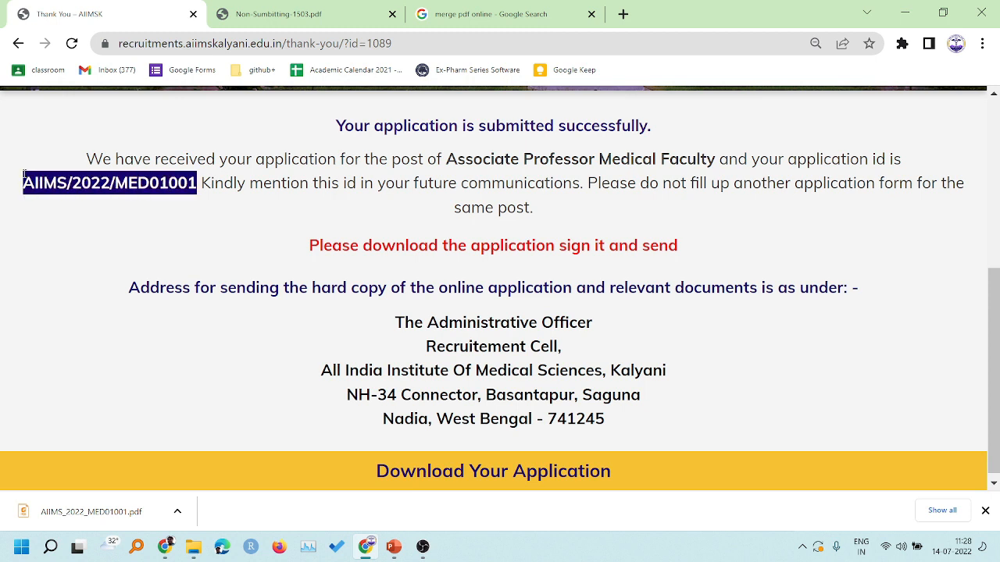
pyautogui.moveTo(446, 160); pyautogui.dragTo(635, 165)
pyautogui.click(470, 165)
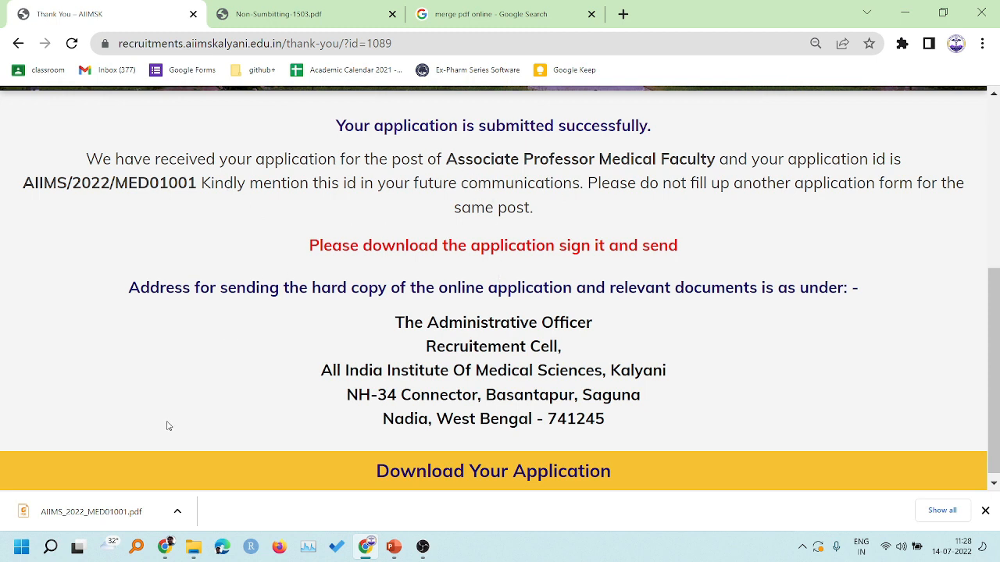
# - Open the downloaded application PDF and compare its application number with the thank-you page's application ID
pyautogui.click(92, 514)
pyautogui.scroll(-3, 461, 307)
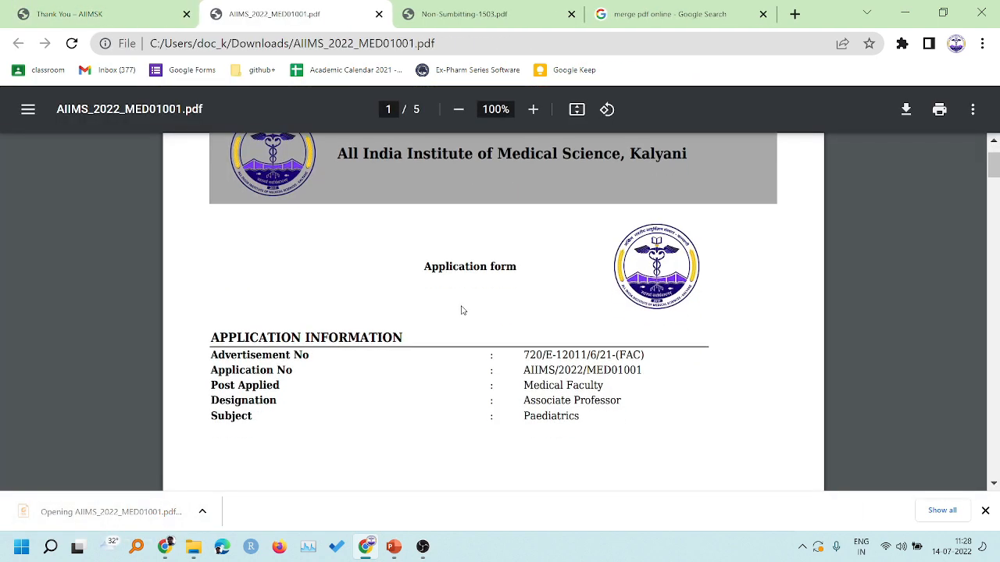
pyautogui.moveTo(524, 203); pyautogui.dragTo(645, 204)
pyautogui.click(639, 230)
pyautogui.click(130, 24)
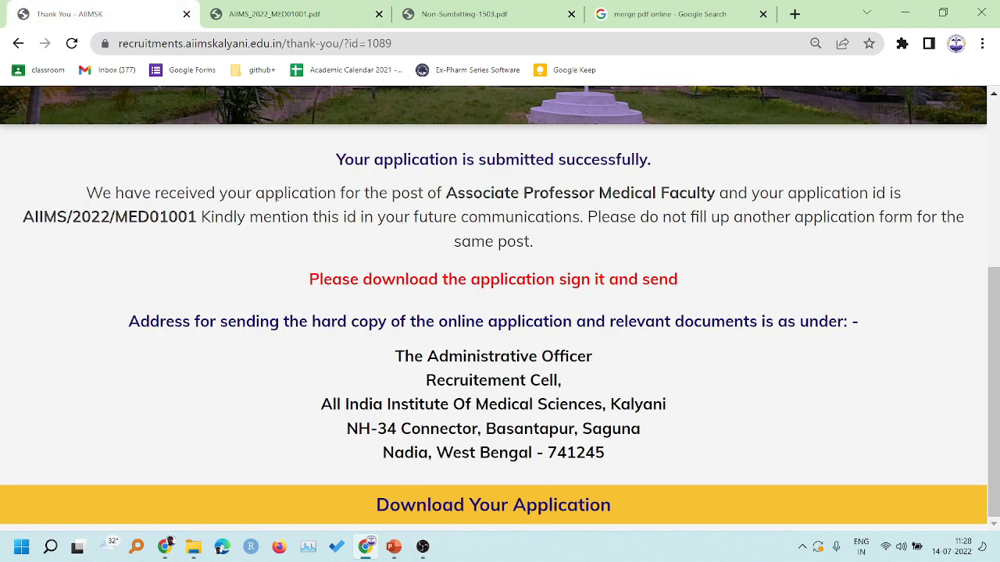
pyautogui.moveTo(199, 217); pyautogui.dragTo(23, 217)
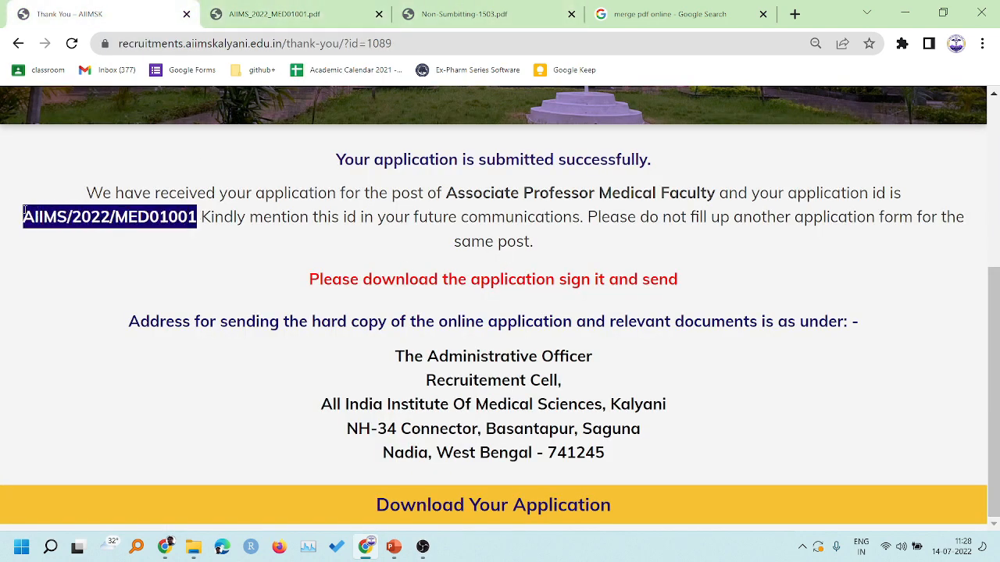
pyautogui.click(295, 13)
pyautogui.scroll(-20, 537, 300)
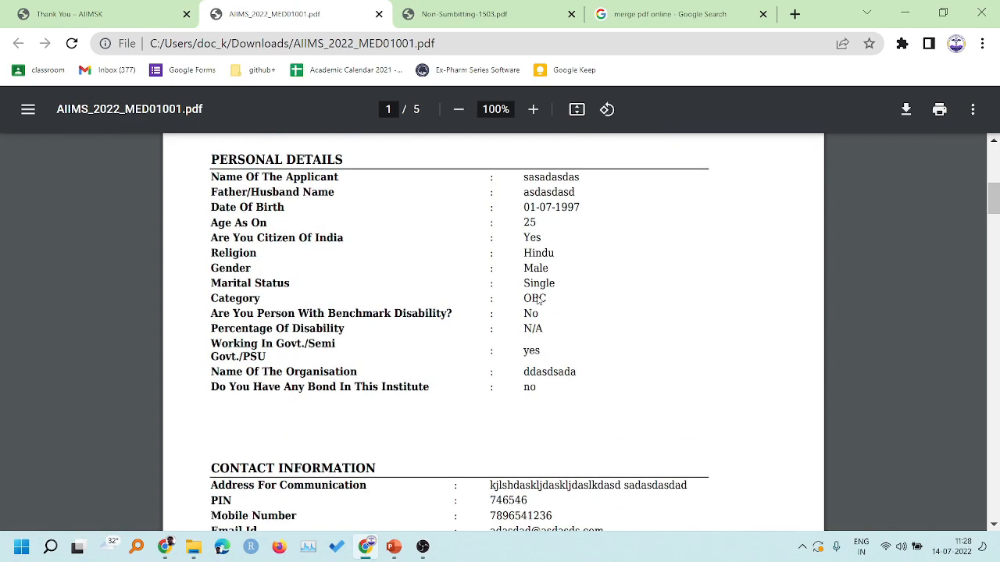
pyautogui.scroll(-20, 538, 301)
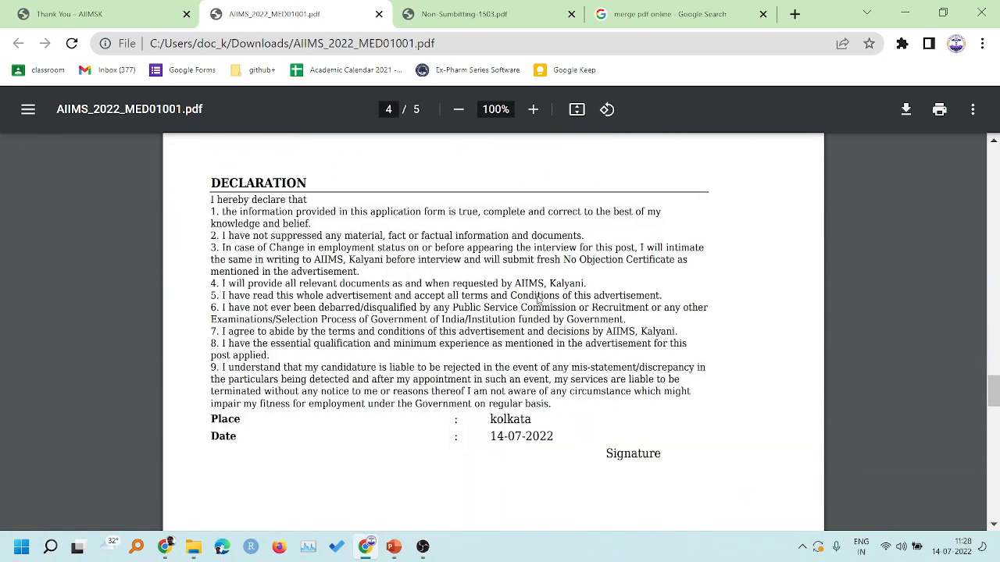
pyautogui.scroll(-6, 537, 301)
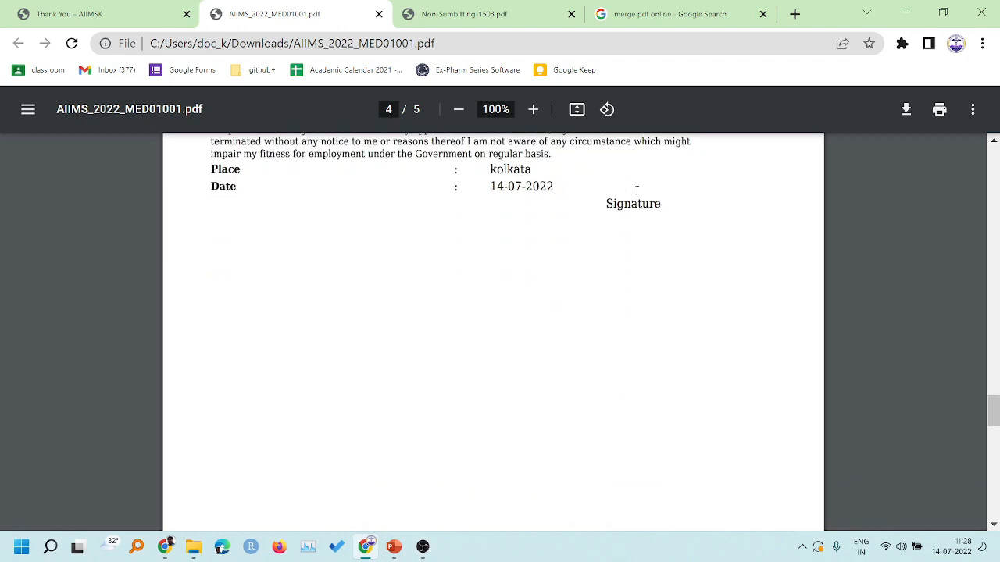
pyautogui.scroll(-10, 552, 319)
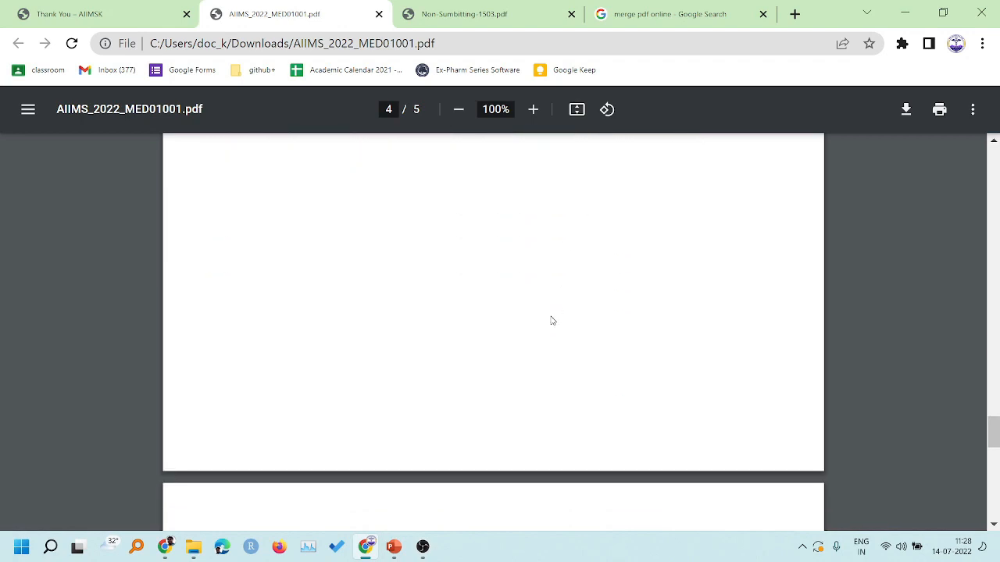
pyautogui.scroll(-12, 519, 305)
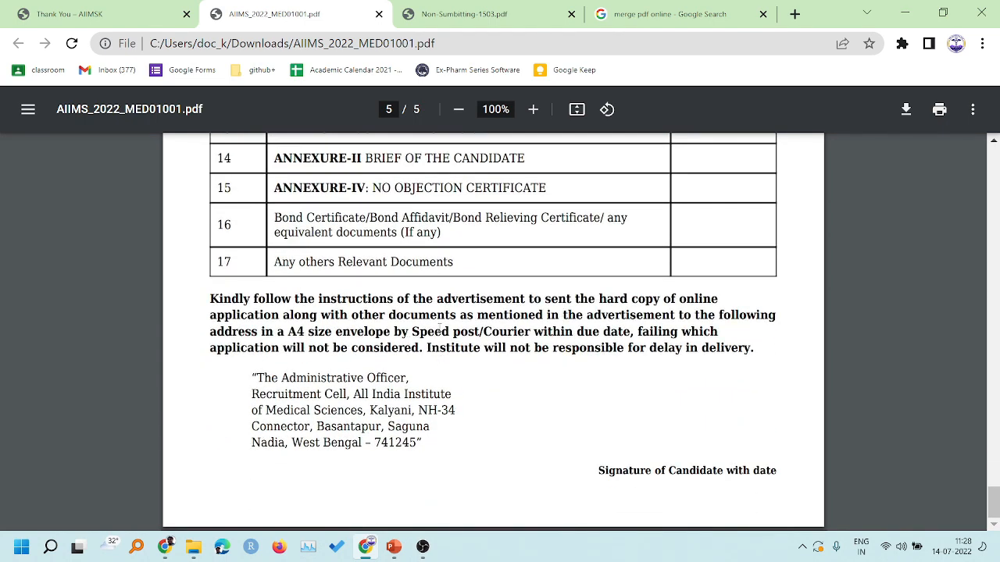
pyautogui.moveTo(422, 443); pyautogui.dragTo(252, 377)
pyautogui.click(433, 436)
pyautogui.scroll(10, 492, 316)
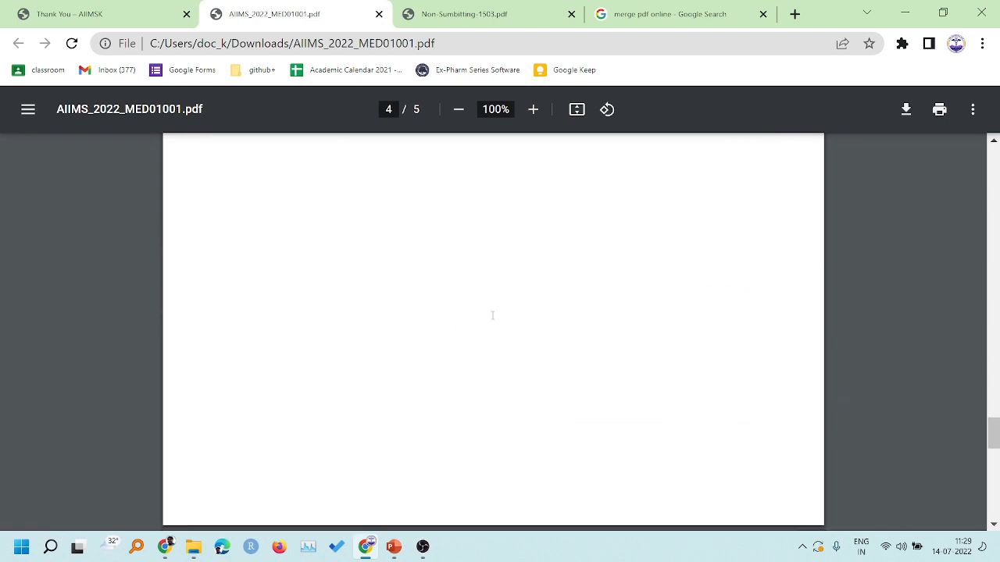
pyautogui.scroll(-5, 492, 315)
pyautogui.scroll(-3, 492, 315)
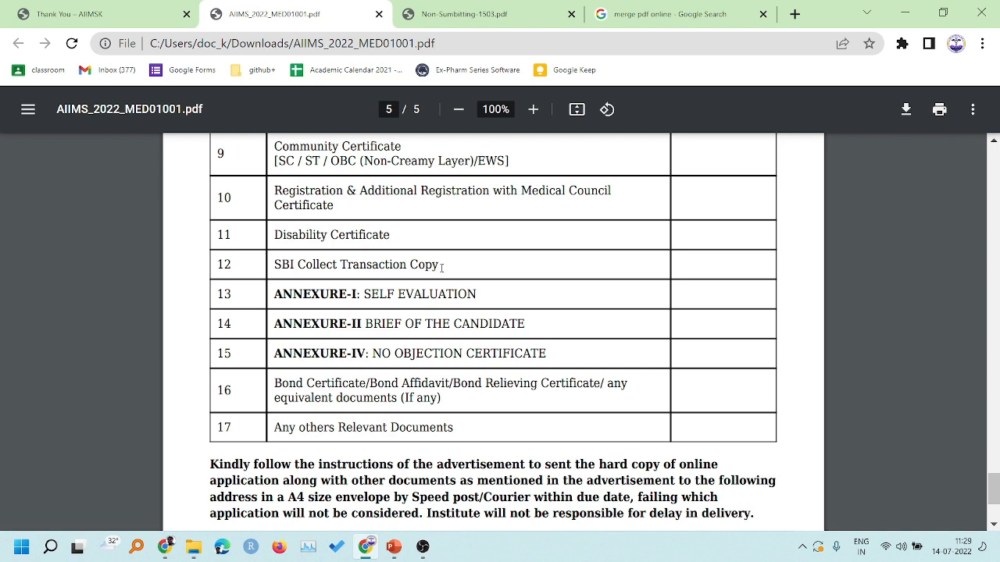
# - Clear the application ID selection on the thank-you page and present the Faculty Recruitment Support slide full screen
pyautogui.click(112, 9)
pyautogui.click(293, 6)
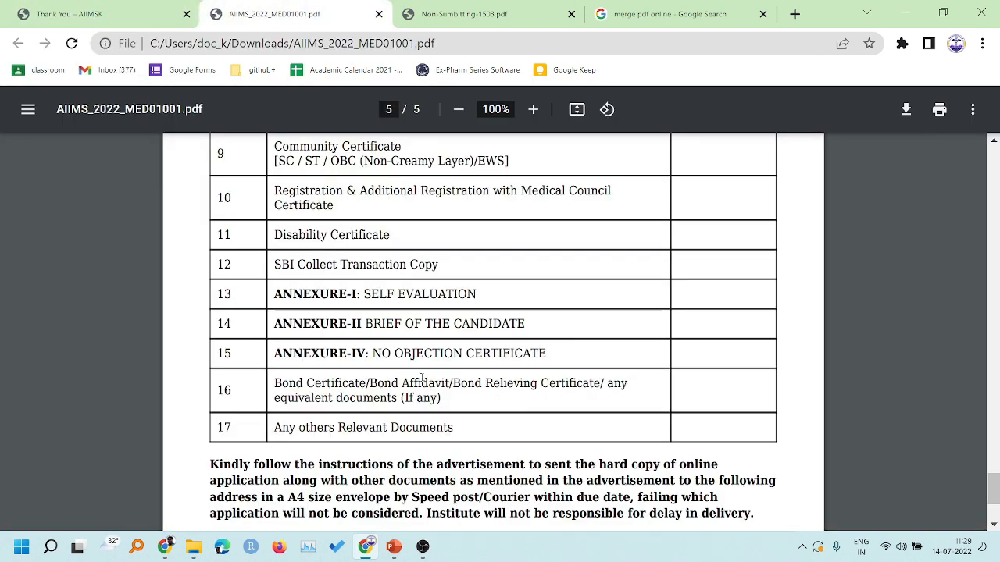
pyautogui.scroll(-3, 235, 156)
pyautogui.click(68, 14)
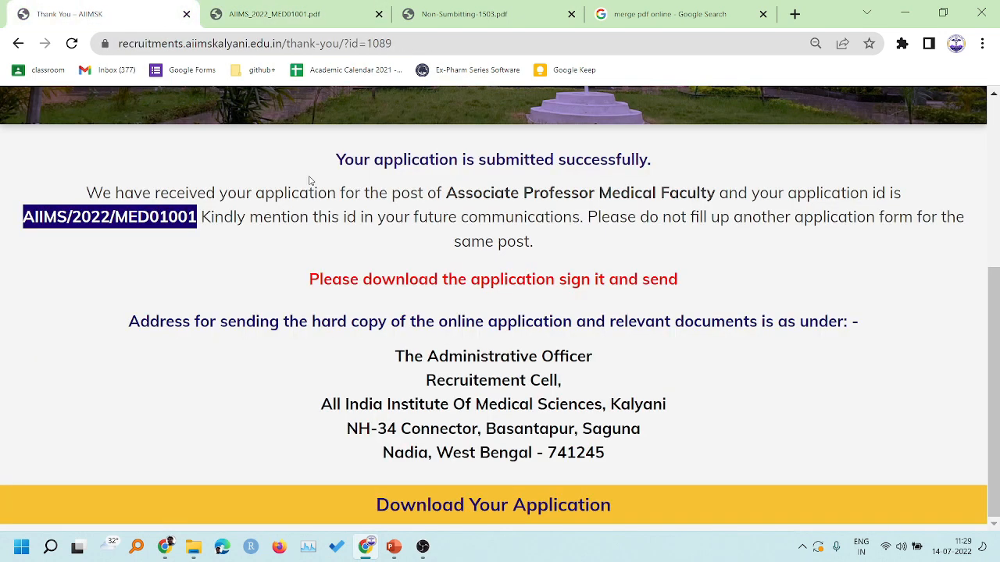
pyautogui.click(419, 265)
pyautogui.click(393, 547)
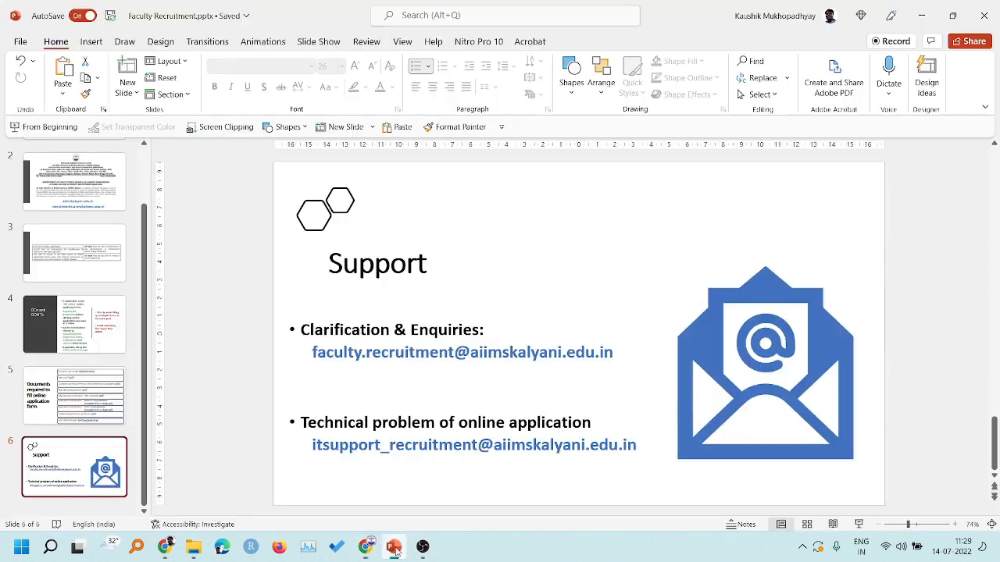
pyautogui.click(858, 524)
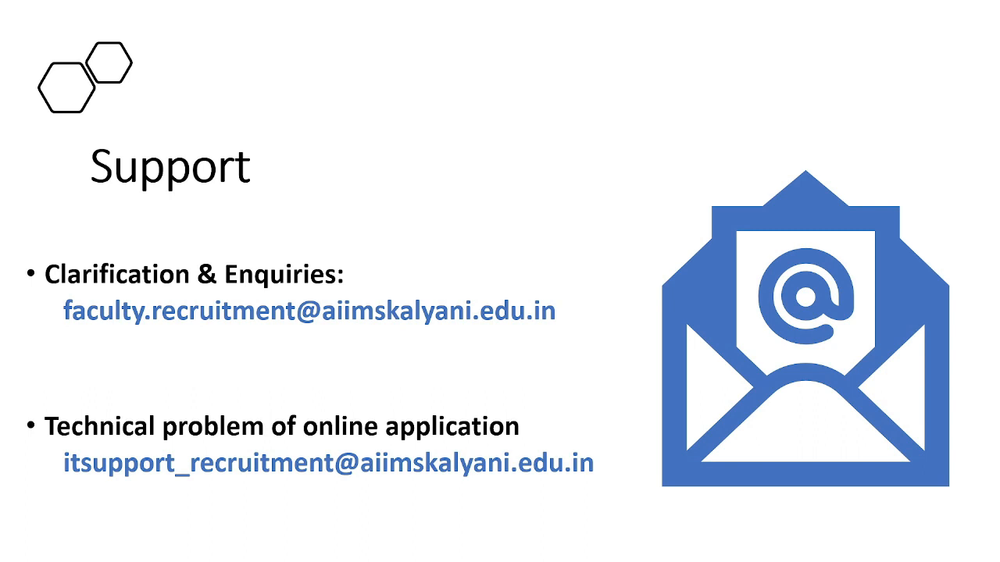